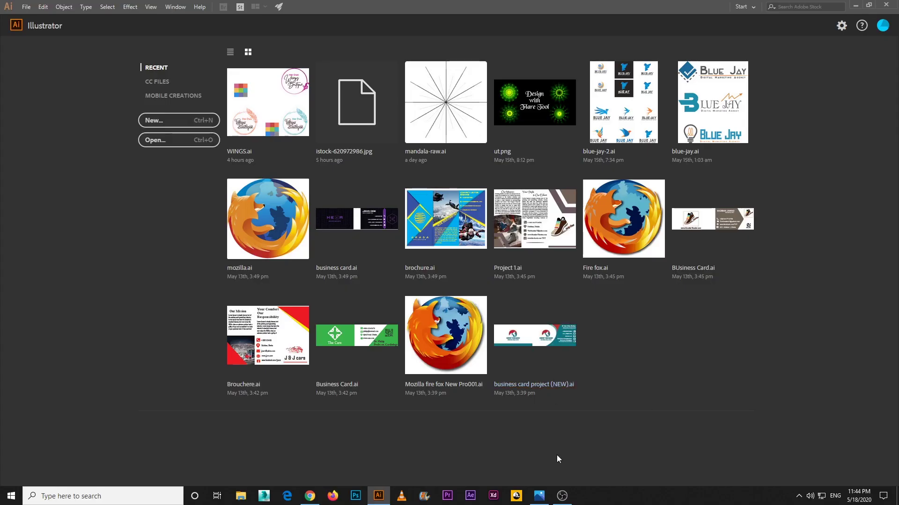
Check the reference banner, then create a 48 × 24 in CMYK document with 0.5 in bleed.
left_click(538, 500)
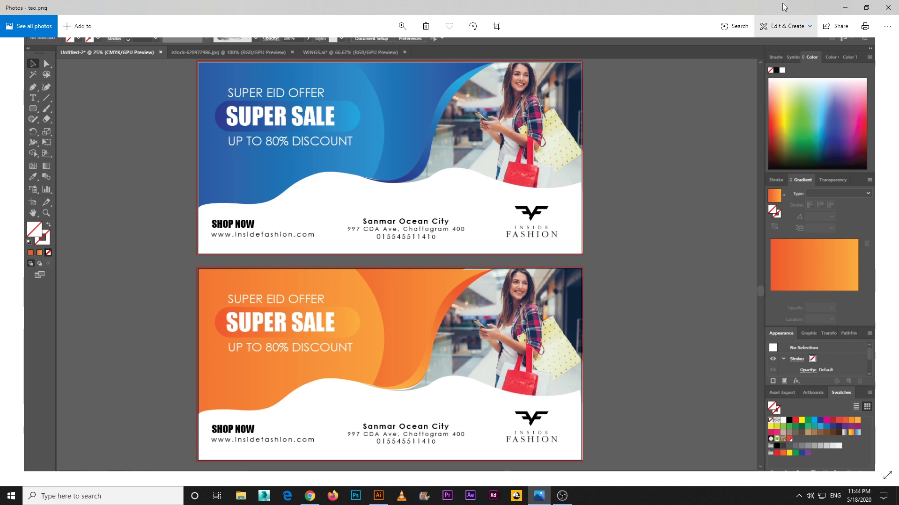
left_click(844, 7)
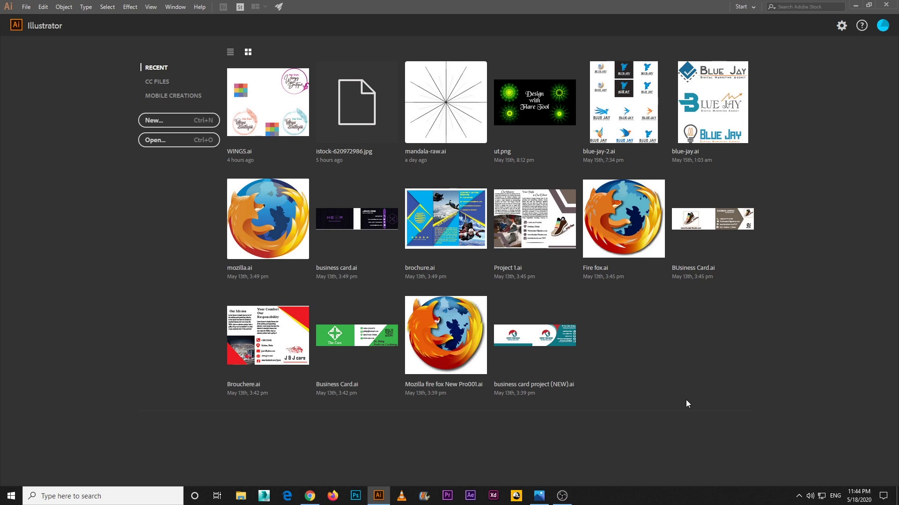
left_click(146, 122)
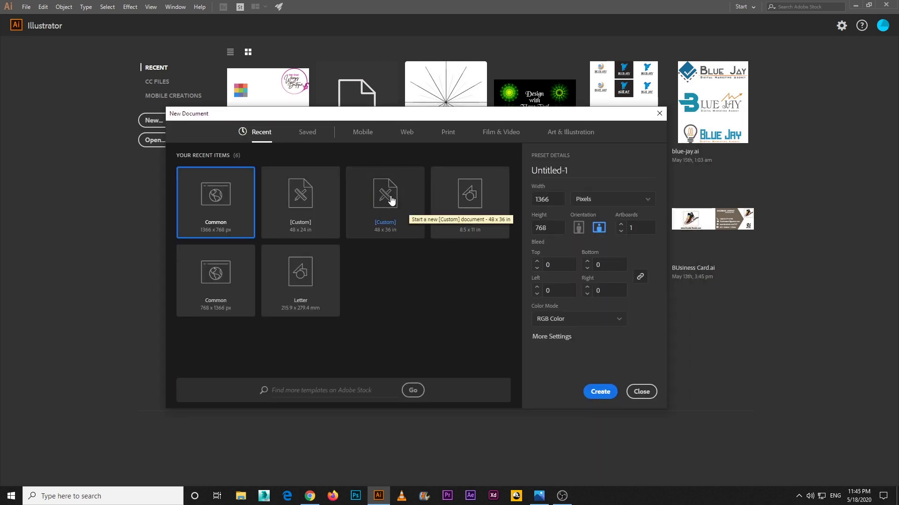
left_click(298, 194)
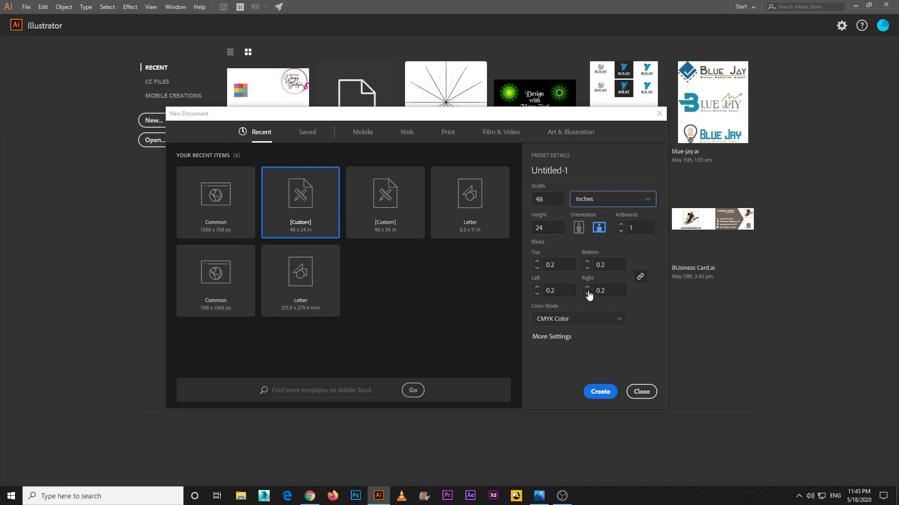
left_click(537, 261)
left_click(537, 262)
left_click(537, 261)
left_click(574, 355)
left_click(604, 392)
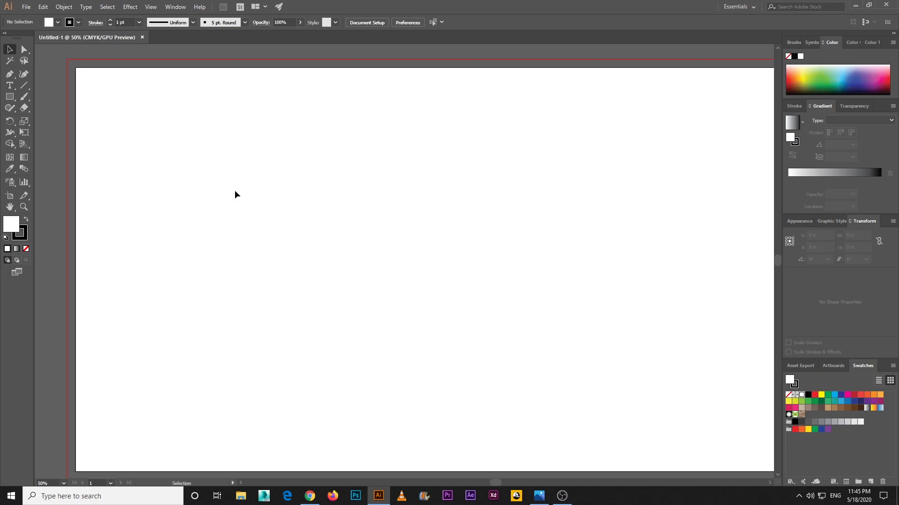
Draw a small red rectangle near the artboard's top left.
left_click_drag(9, 96, 33, 98)
left_click_drag(147, 121, 208, 147)
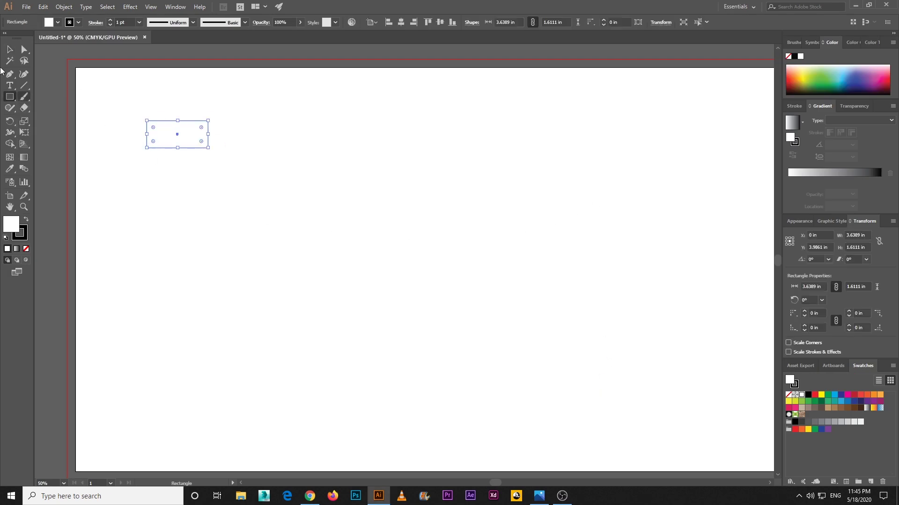
left_click(9, 49)
left_click(815, 394)
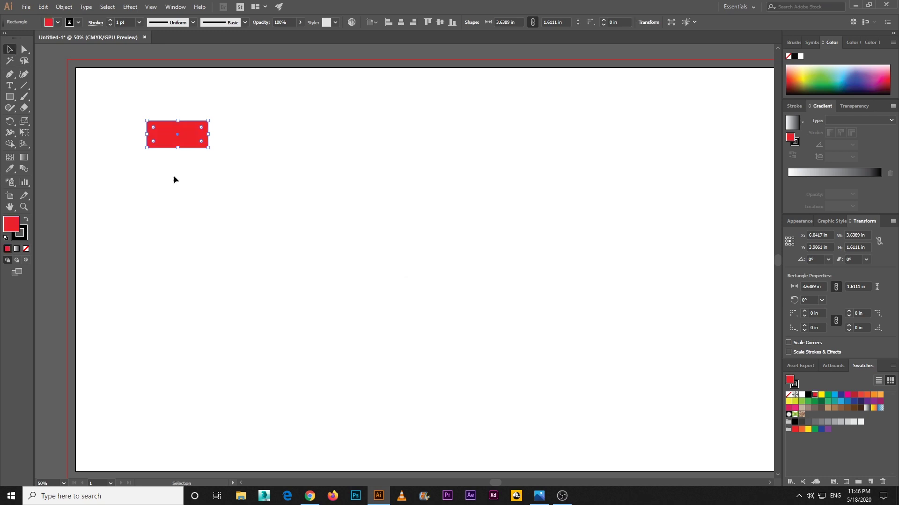
left_click(161, 88)
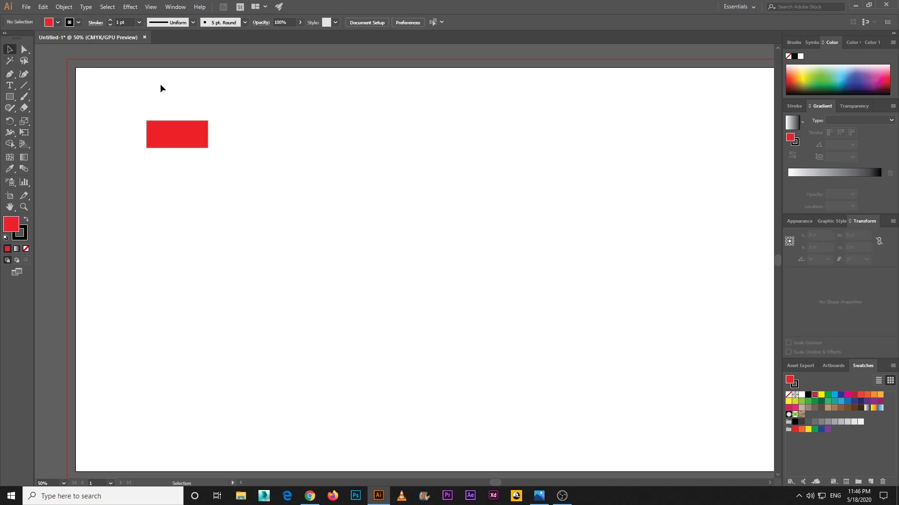
Duplicate it into a column of four rectangles, recoloured orange, blue and green.
left_click(169, 129)
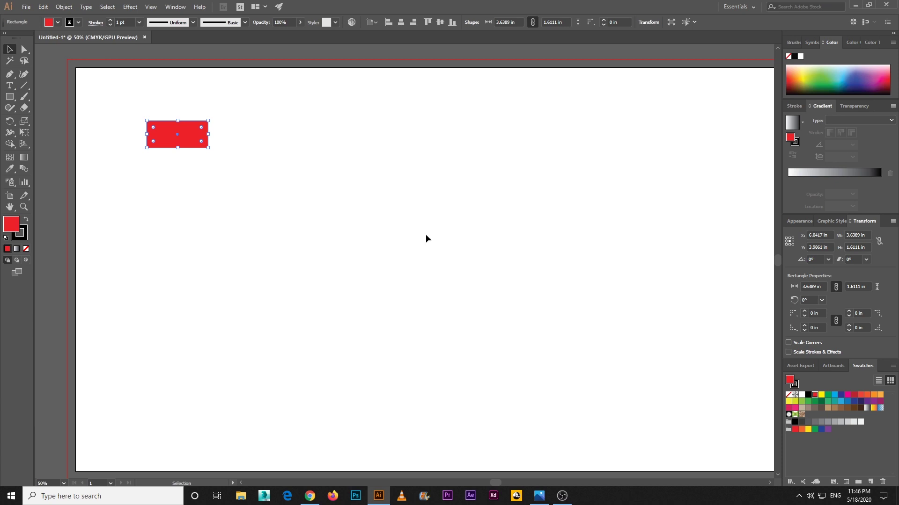
left_click_drag(191, 134, 192, 174)
key("ctrl+d")
key("ctrl+d")
left_click(184, 154)
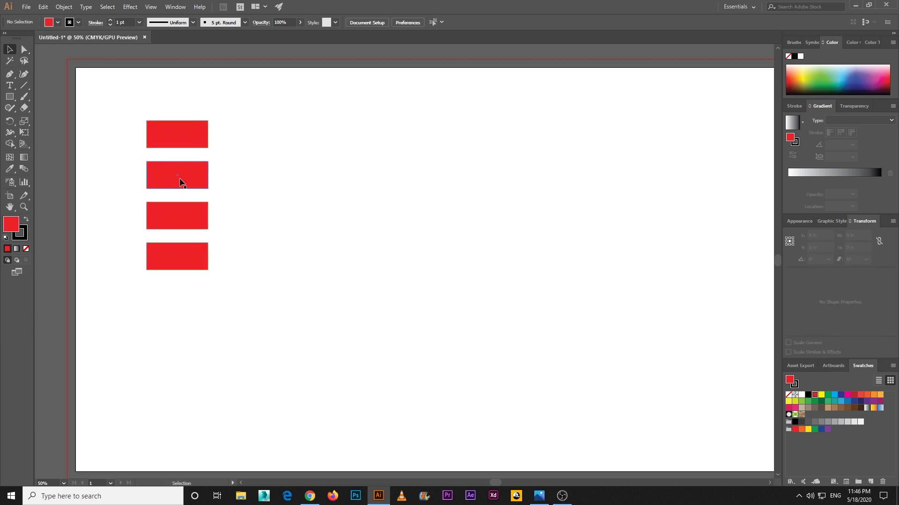
left_click(182, 182)
left_click(873, 394)
left_click(206, 219)
left_click(834, 396)
left_click(205, 266)
left_click(808, 401)
left_click(472, 351)
Select the red, orange and blue rectangles, then zoom out and centre the artboard.
left_click(175, 125)
left_click(181, 174)
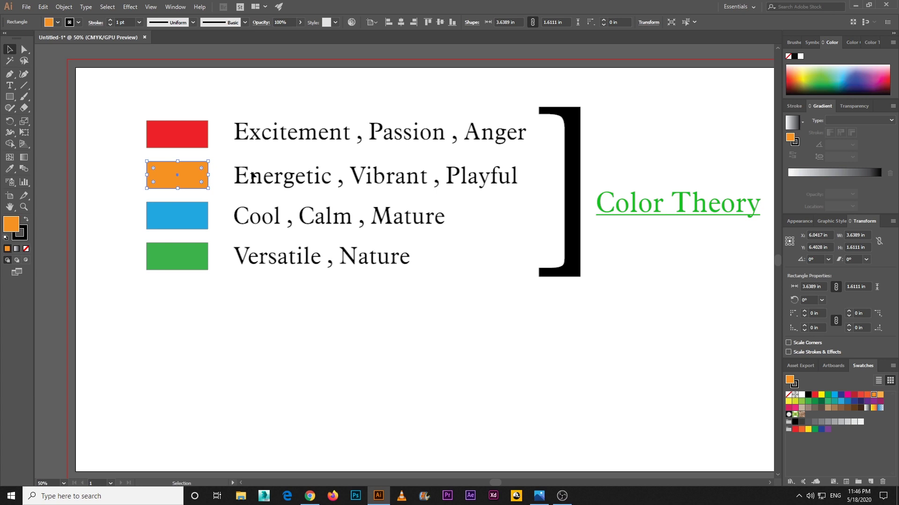
left_click(187, 212)
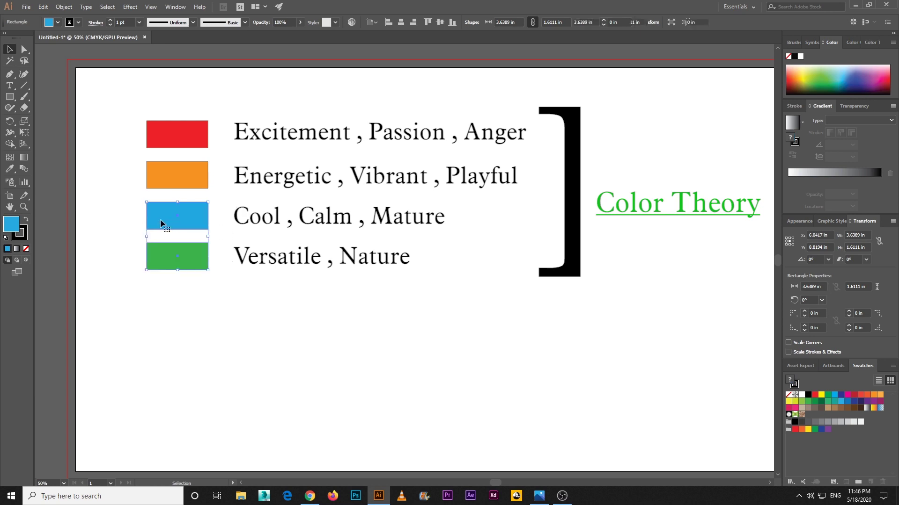
left_click(213, 220)
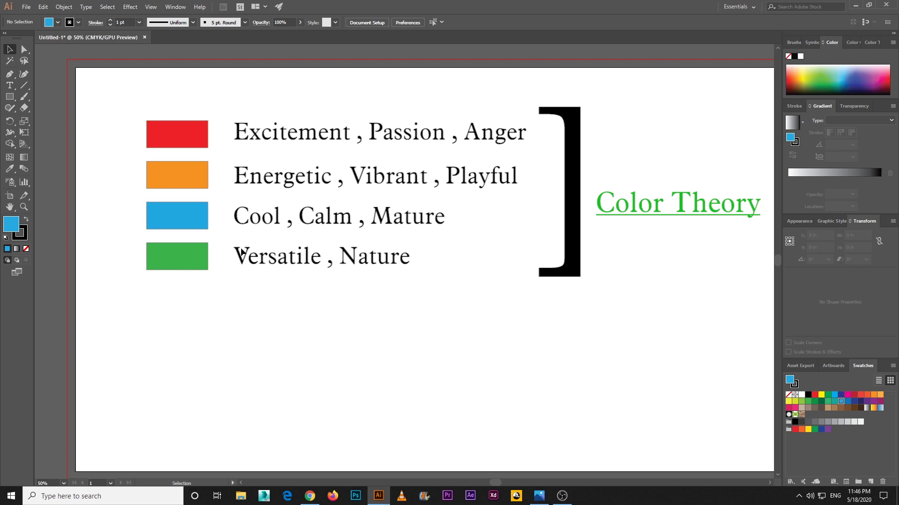
left_click(197, 254)
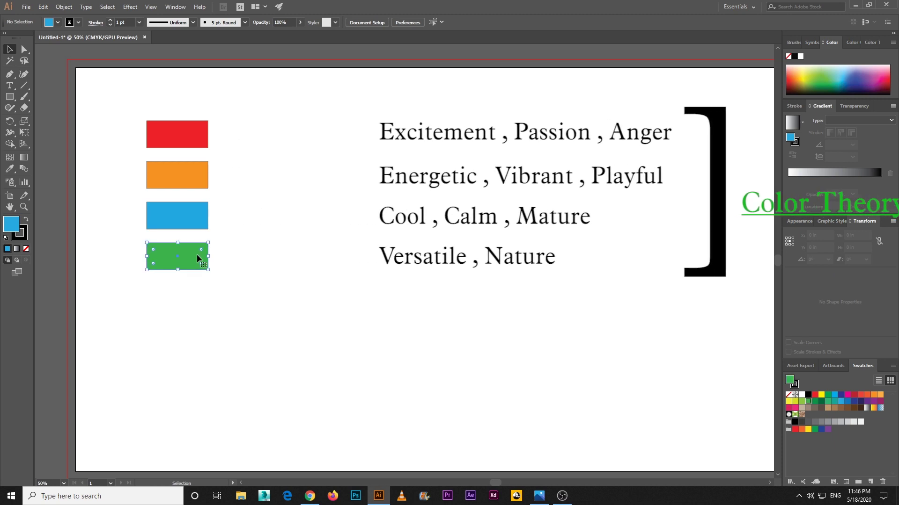
left_click_drag(240, 231, 155, 133)
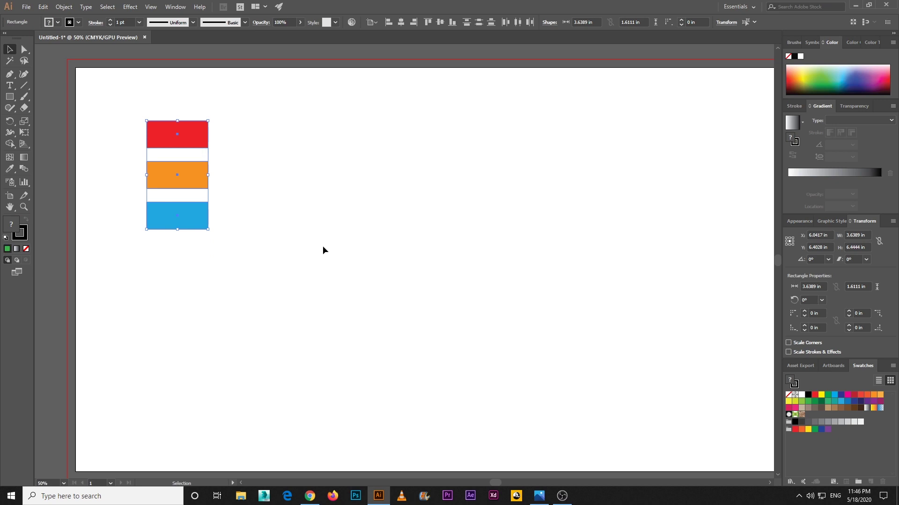
key("ctrl+minus")
left_click_drag(393, 273, 208, 206)
Delete all the sample rectangles.
left_click_drag(284, 262, 171, 141)
key("Delete")
scroll(282, 275, "down", 1)
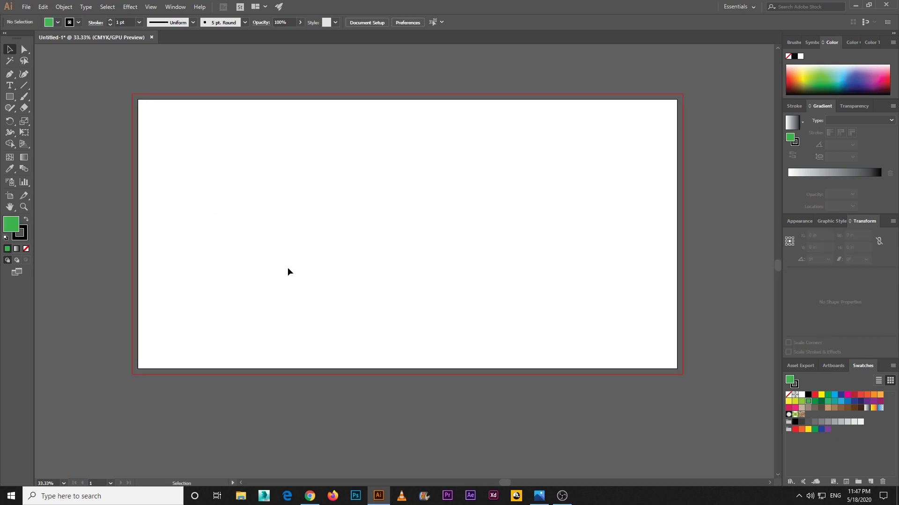
Pen-draw a closed wave from the top edge, curving down and left to the top-left corner.
left_click(10, 81)
left_click(525, 100)
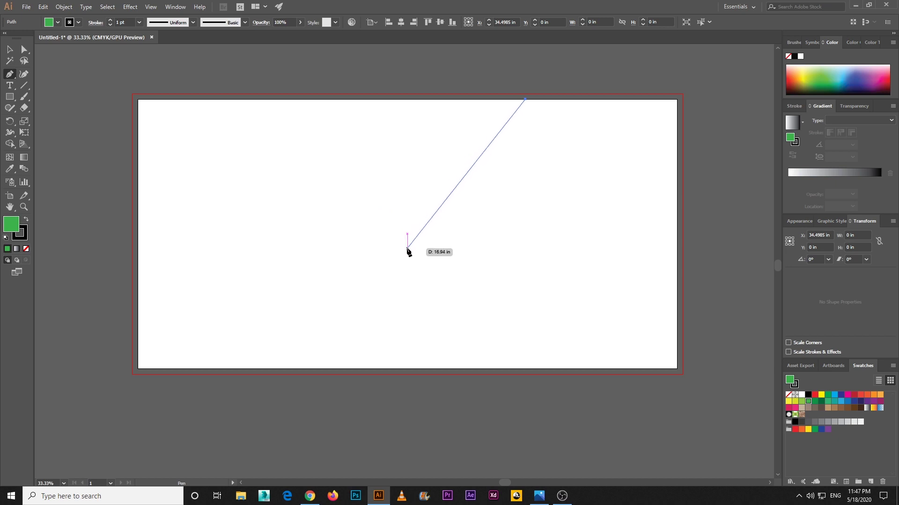
left_click_drag(407, 249, 406, 372)
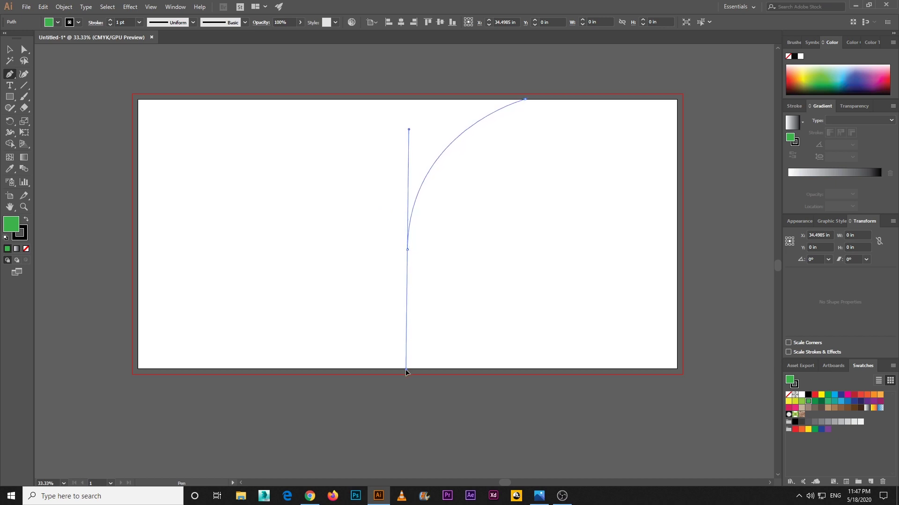
left_click(407, 251)
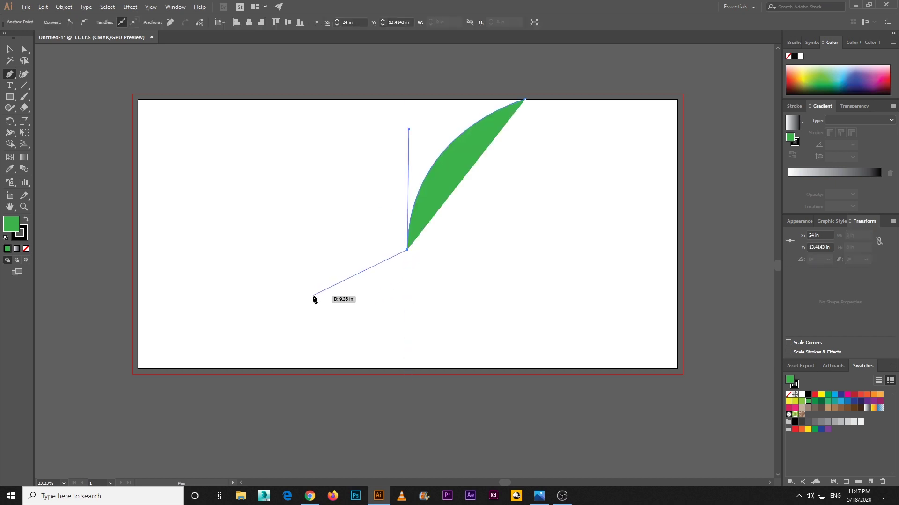
left_click_drag(281, 300, 190, 283)
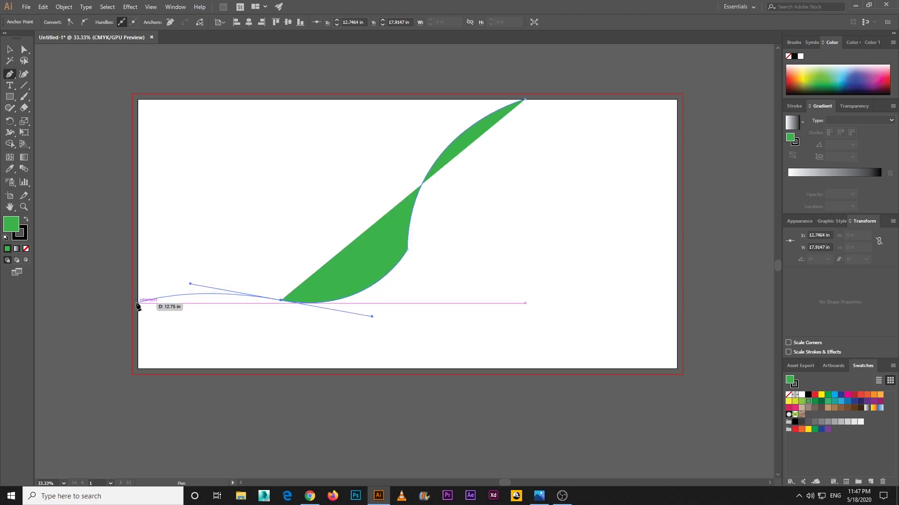
left_click_drag(138, 301, 345, 300)
key("ctrl+z")
left_click_drag(138, 283, 80, 315)
left_click(137, 99)
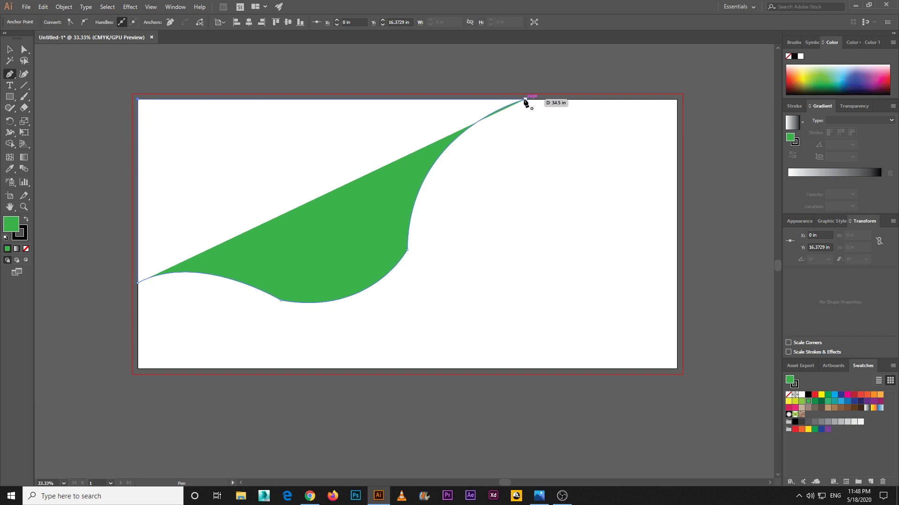
left_click(525, 100)
Smooth the wave's lower and right-hand curves with the Smooth tool.
left_click(10, 49)
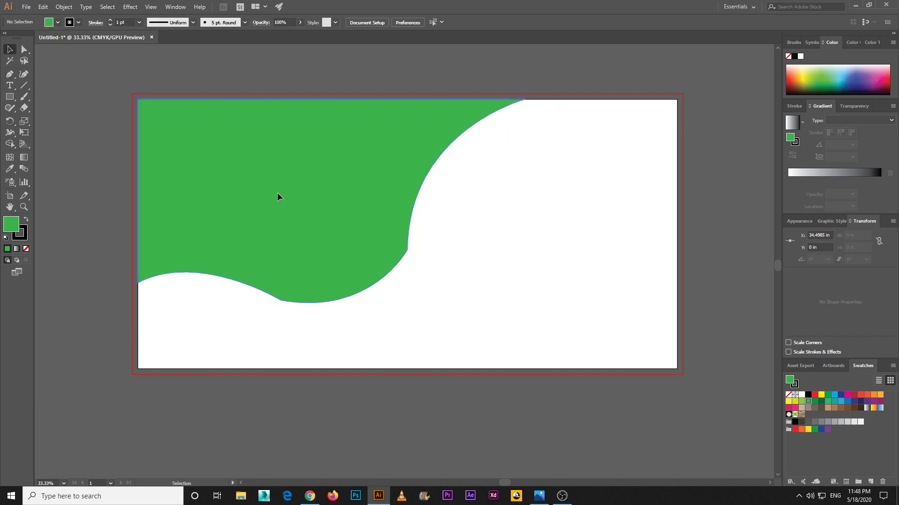
left_click(368, 171)
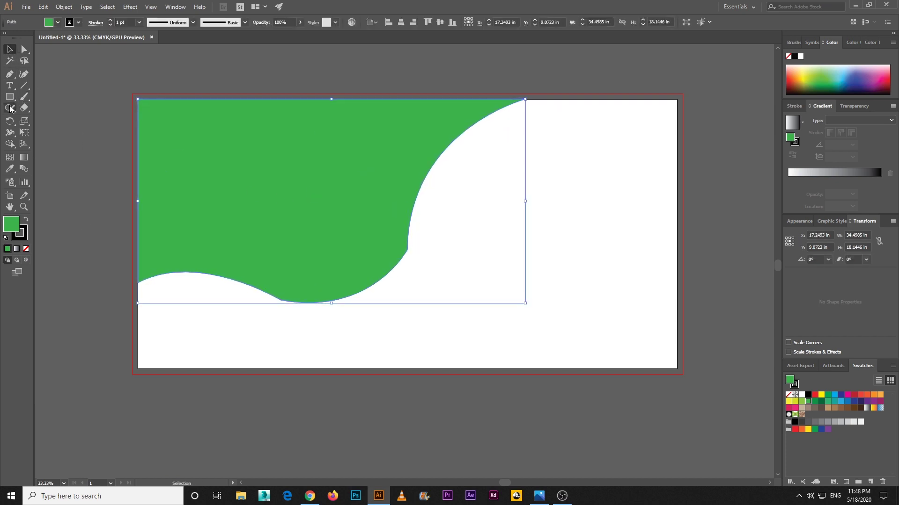
left_click(26, 51)
left_click(280, 300)
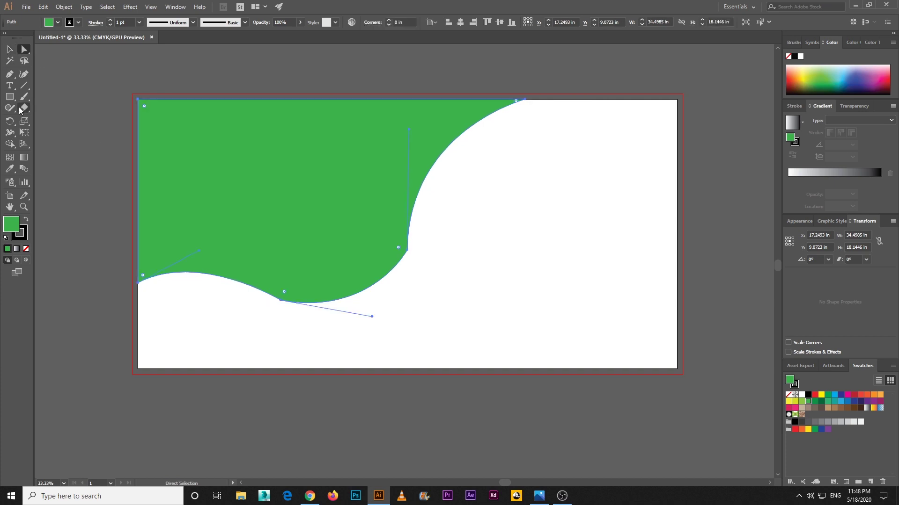
left_click(10, 108)
left_click(39, 130)
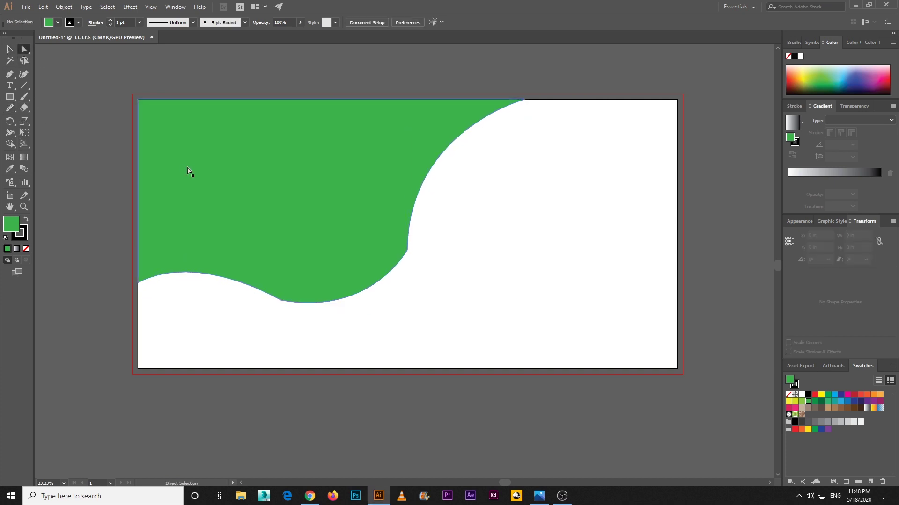
mouse_move(416, 210)
left_mouse_down()
mouse_move(406, 236)
mouse_move(356, 293)
mouse_move(270, 293)
mouse_move(171, 262)
left_mouse_up()
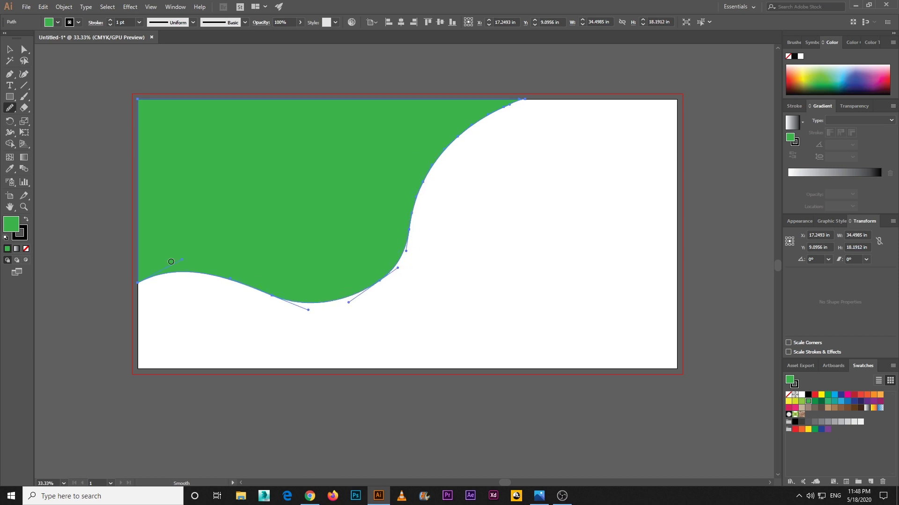
left_click_drag(412, 225, 423, 185)
left_click(10, 49)
left_click(63, 157)
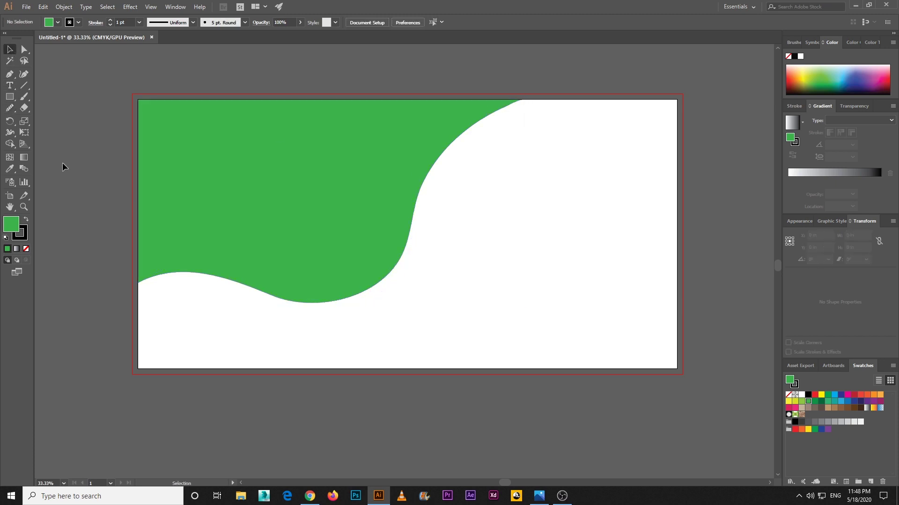
Start a new Pen path at the right edge, curving along the green wave's lower edge.
left_click(10, 76)
left_click(676, 283)
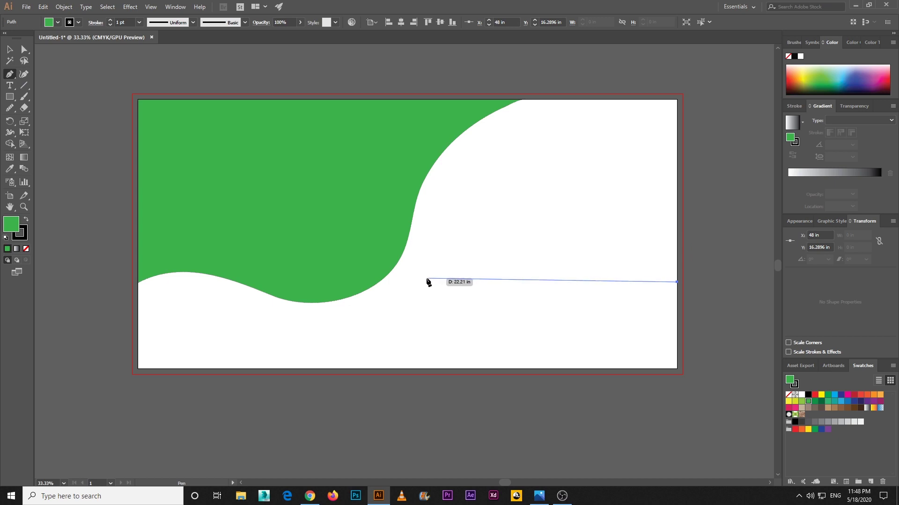
left_click_drag(456, 289, 339, 235)
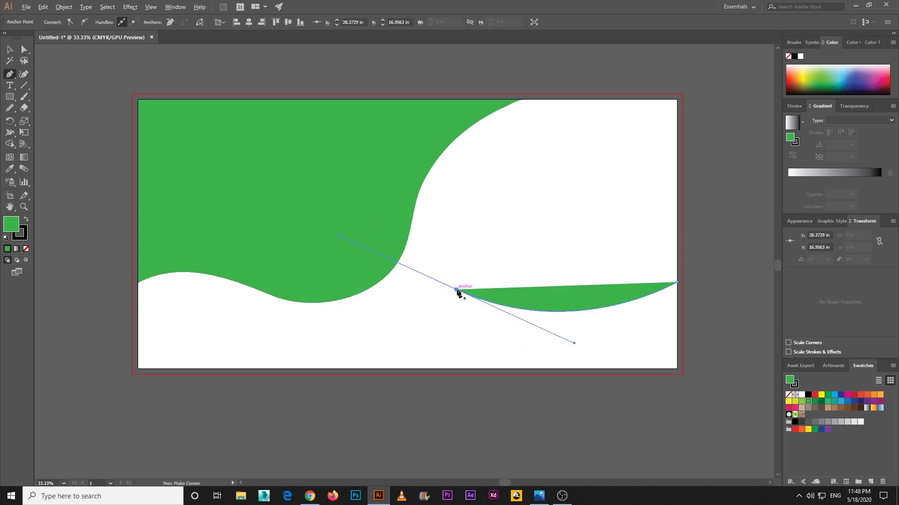
left_click(841, 401)
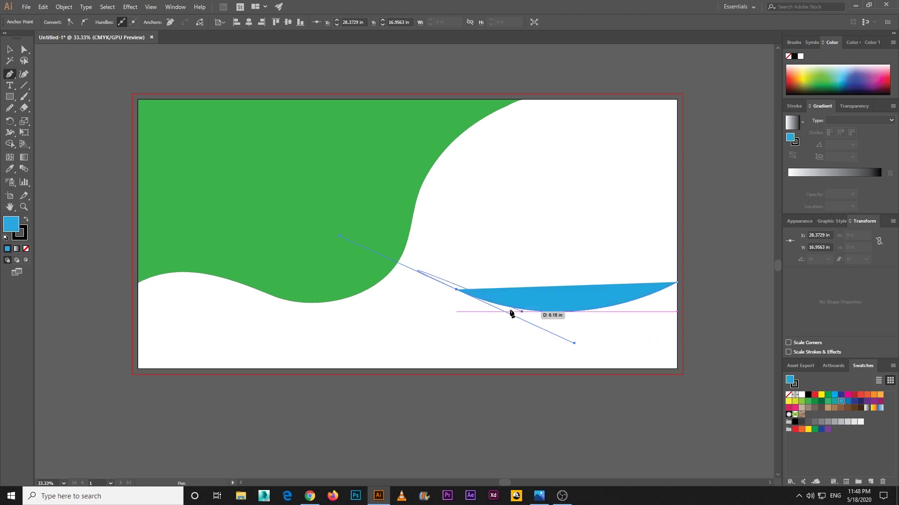
left_click(456, 289)
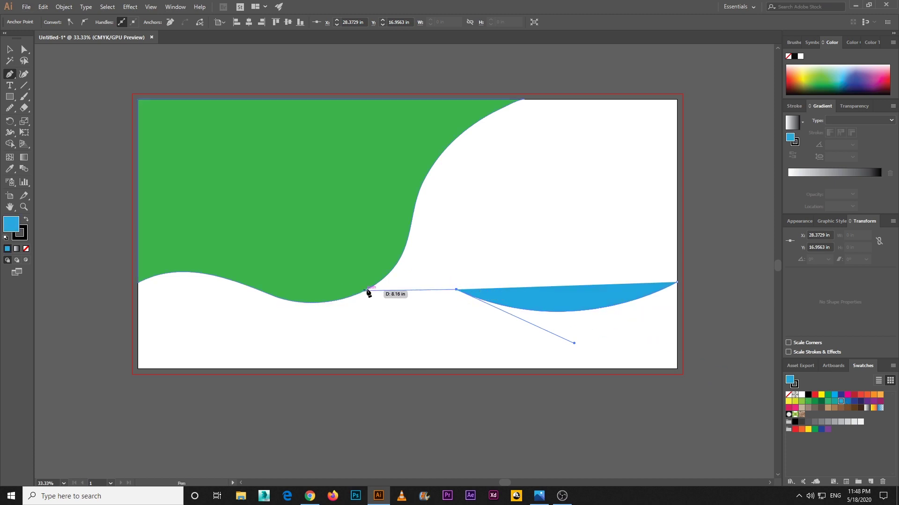
left_click_drag(370, 288, 322, 311)
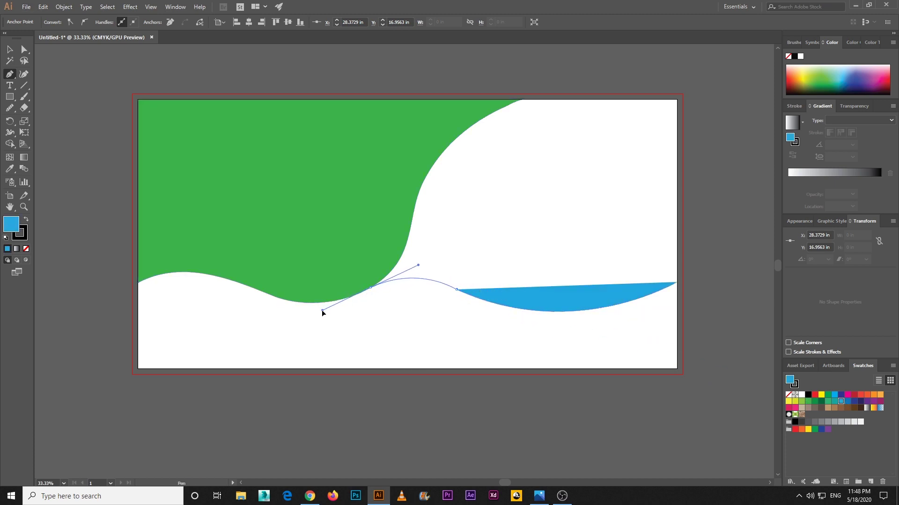
left_click(370, 288)
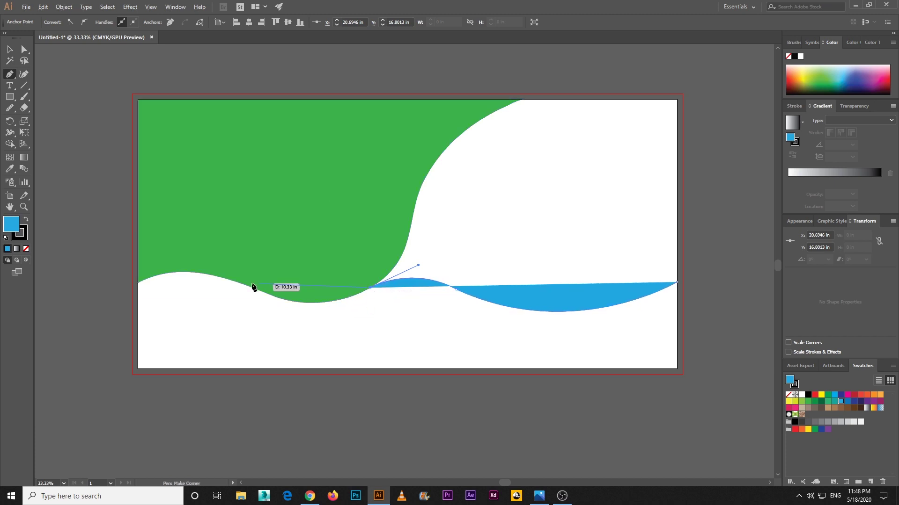
left_click_drag(245, 285, 165, 251)
left_click(246, 285)
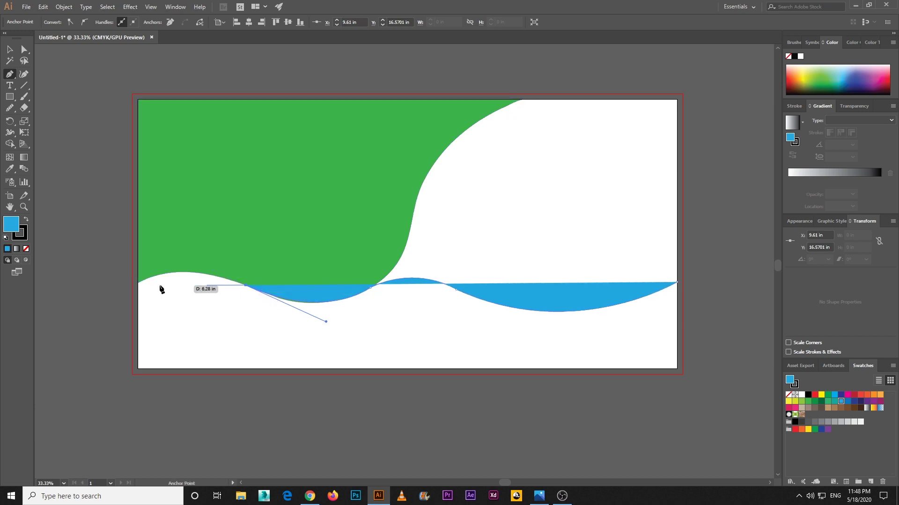
Continue the wave to the left edge and close it through both bottom corners.
left_click_drag(128, 290, 88, 321)
key("ctrl+z")
left_click_drag(138, 283, 100, 309)
left_click(136, 283)
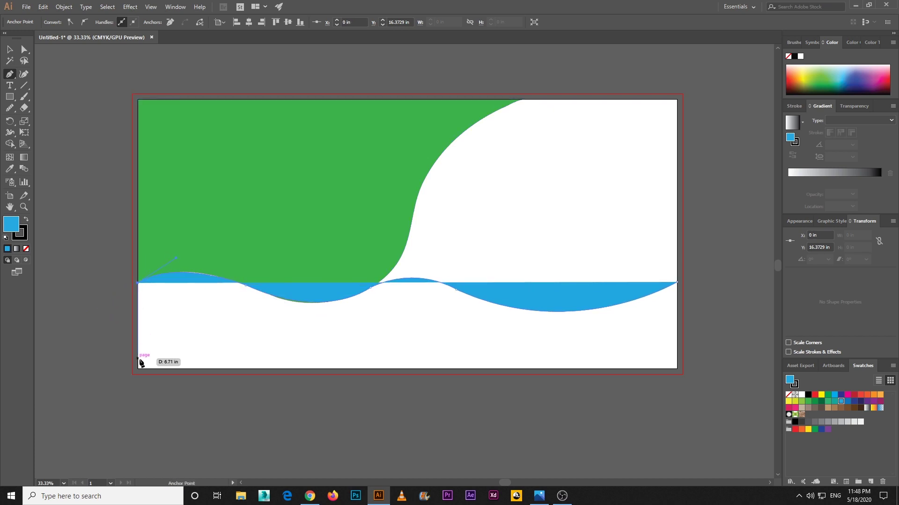
left_click(137, 369)
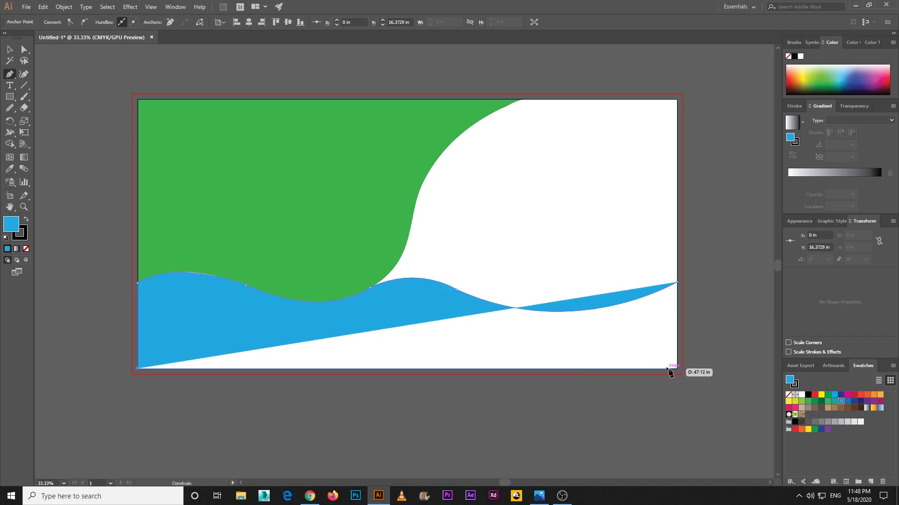
left_click(676, 369)
left_click(677, 283)
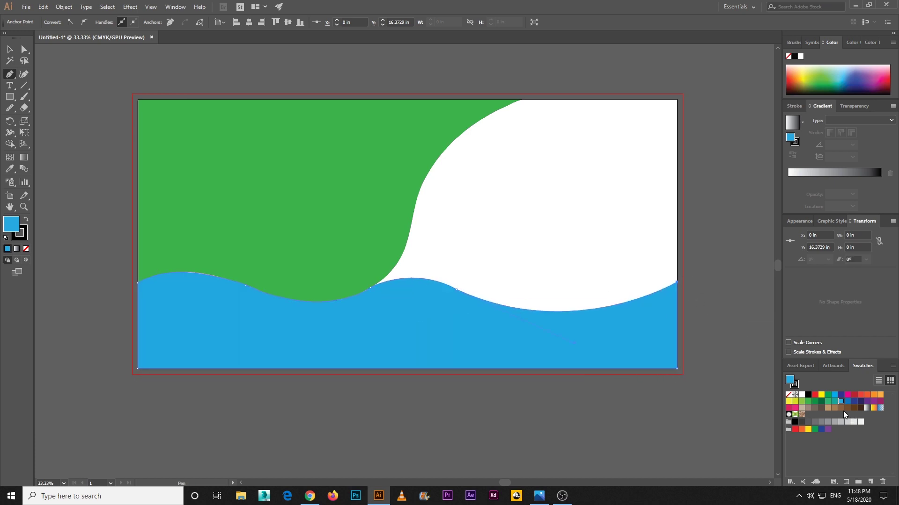
Fill the bottom wave yellow-green, then select the dark green shape.
key("v")
left_click(802, 401)
left_click(673, 426)
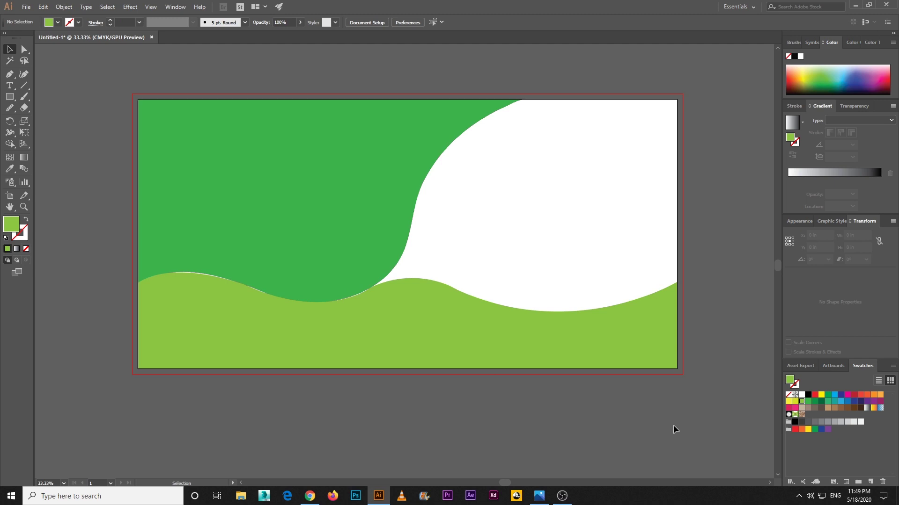
left_click(200, 139)
Set the dark green shape's stroke to None.
left_click(78, 22)
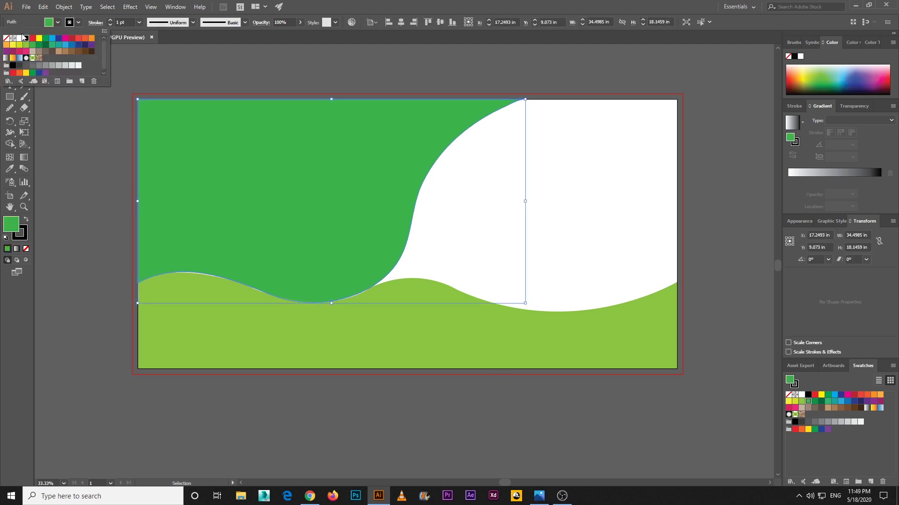
left_click(6, 38)
left_click(120, 108)
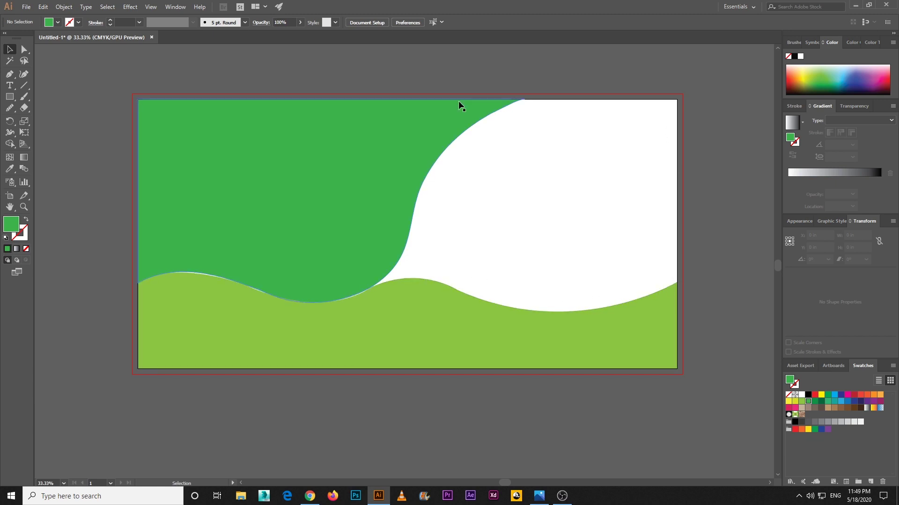
Pen-draw a closed polygon covering the white upper-right area between the green shape and wave.
left_click(9, 74)
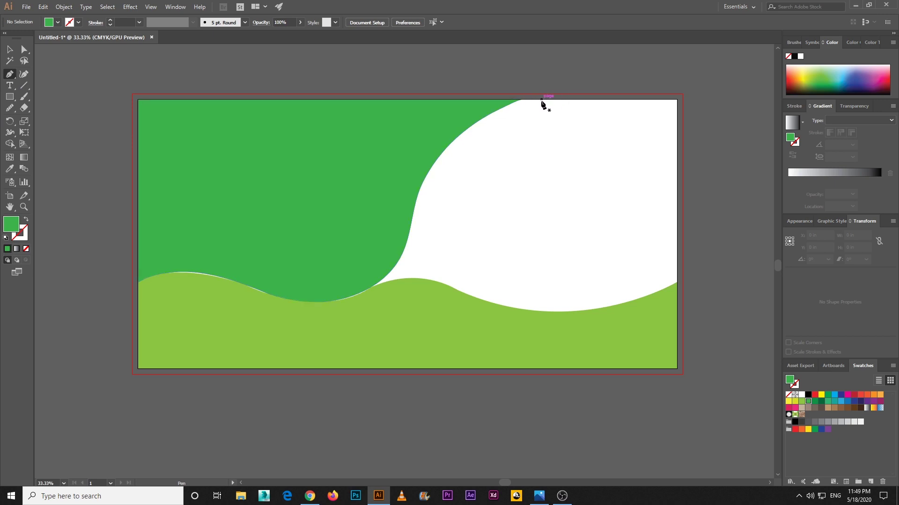
left_click(498, 100)
left_click(677, 99)
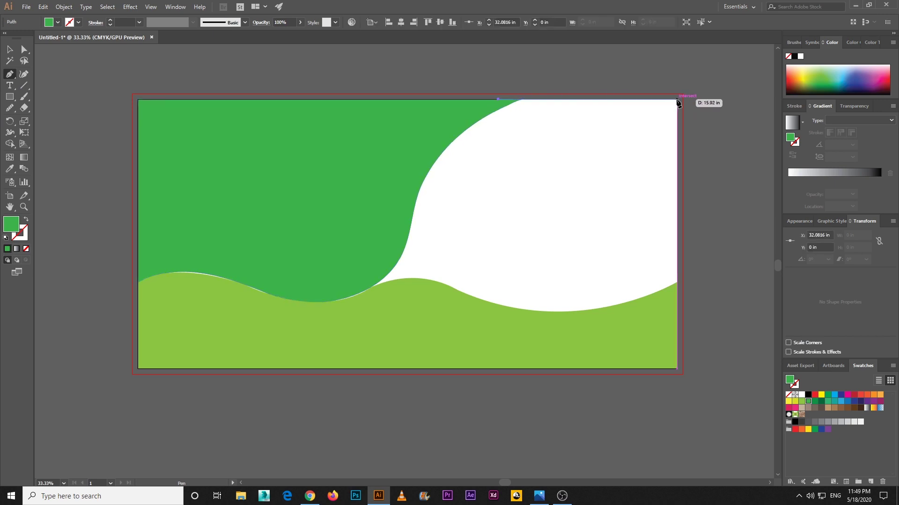
left_click(677, 292)
left_click(620, 315)
left_click(559, 328)
left_click(498, 328)
left_click(446, 316)
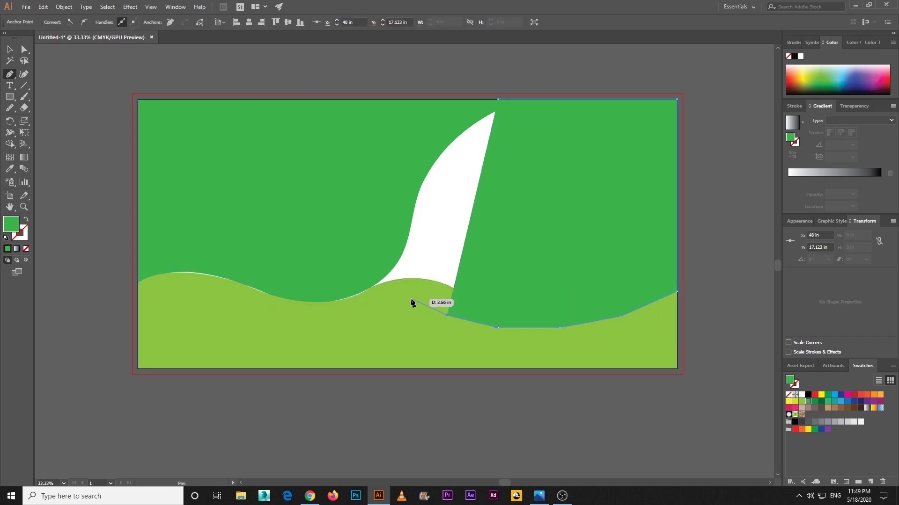
left_click(411, 299)
left_click(382, 297)
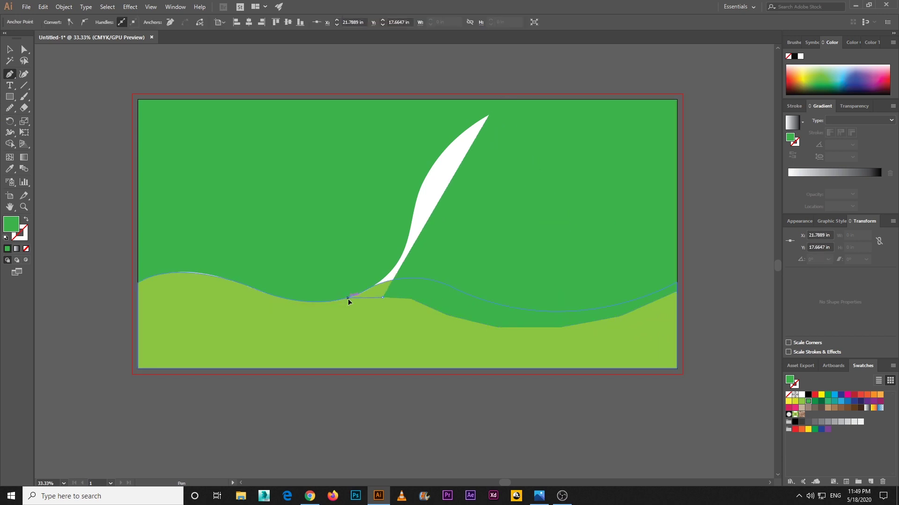
left_click(350, 298)
left_click(385, 193)
left_click(421, 134)
left_click(462, 116)
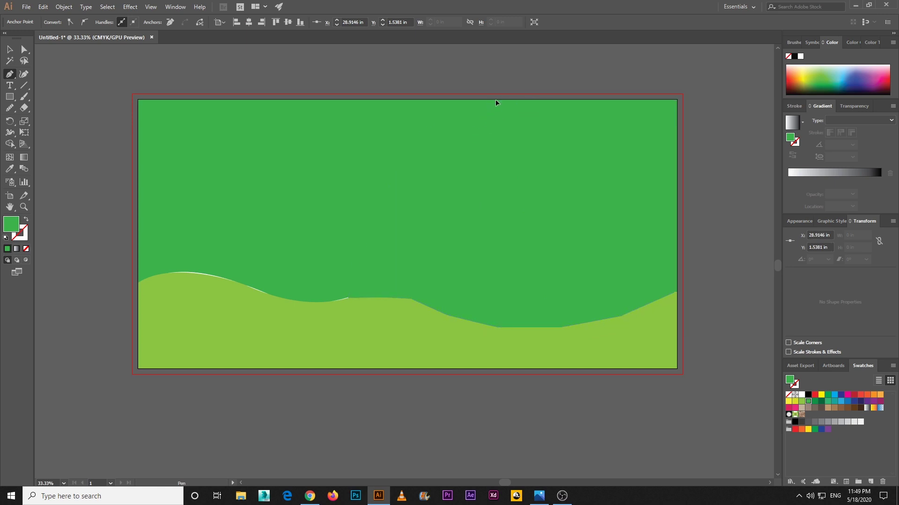
left_click(497, 99)
Fill the polygon dark blue and select all the artwork.
left_click(854, 401)
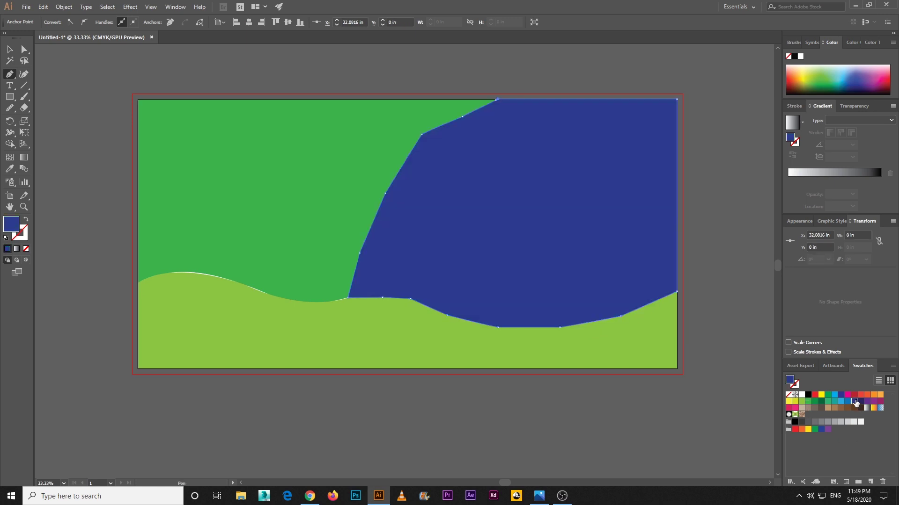
left_click(10, 49)
left_click(394, 90)
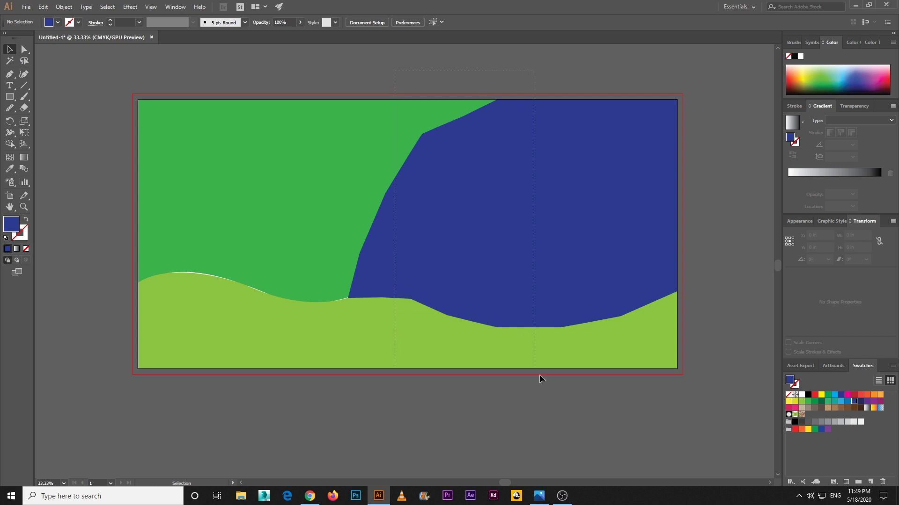
key("ctrl+a")
left_click(9, 145)
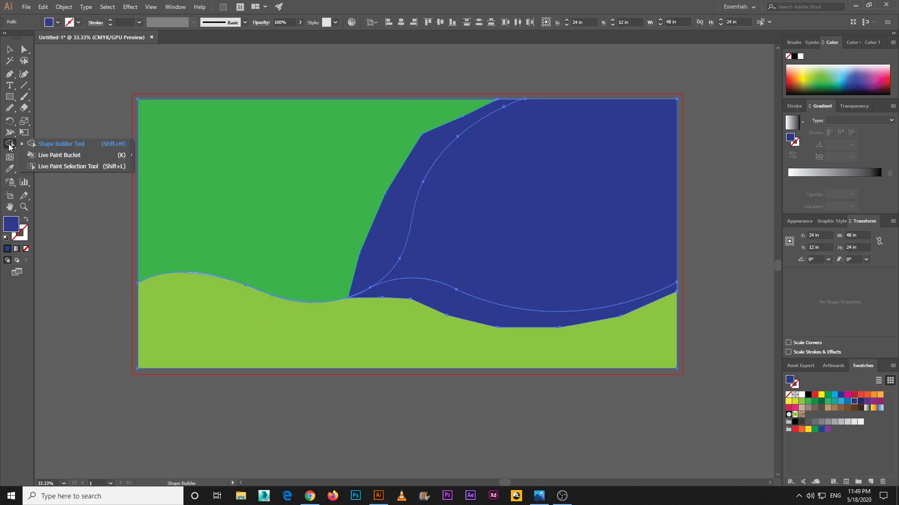
Merge the curved blue region with Shape Builder and delete the angular polygon.
left_click(64, 144)
left_click(599, 202)
left_click(10, 49)
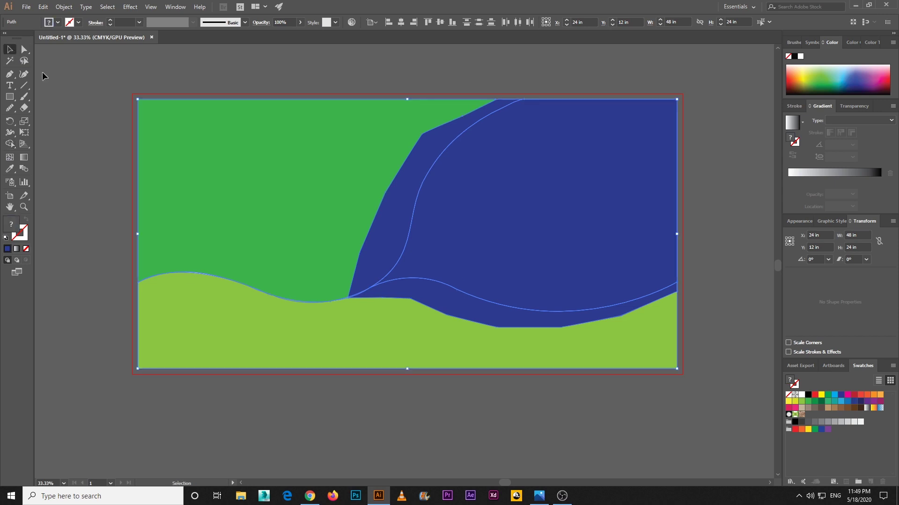
left_click(42, 72)
left_click(416, 187)
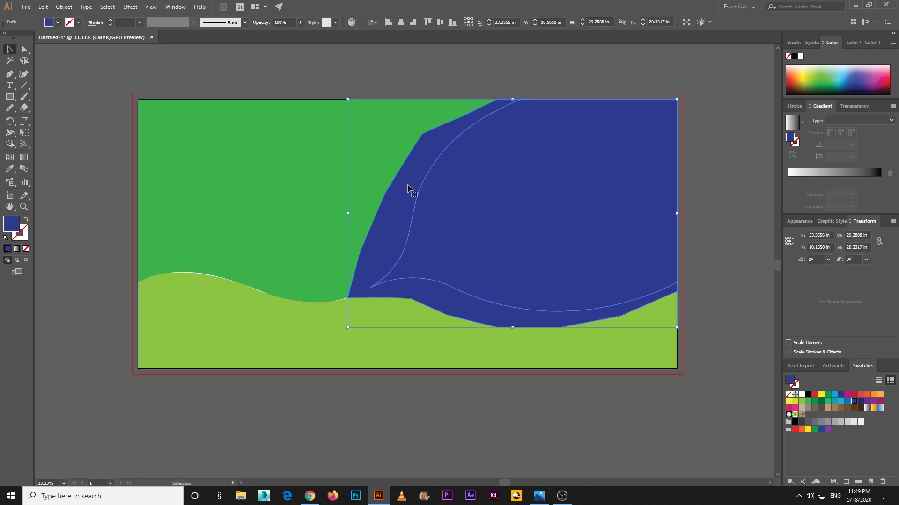
key("Delete")
Move the curved blue shape aside to check beneath it, then undo.
key("a")
left_click_drag(593, 260, 682, 223)
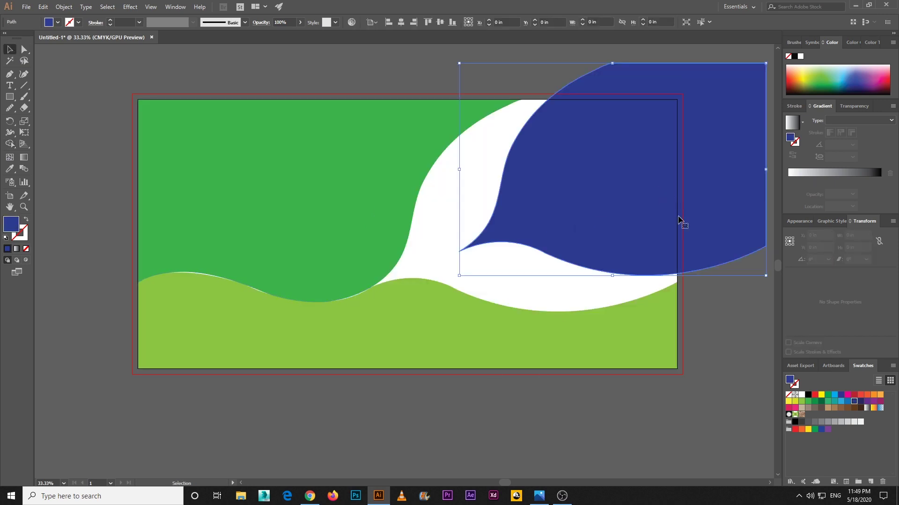
key("ctrl+z")
key("v")
left_click(596, 400)
left_click(570, 270)
left_click(471, 400)
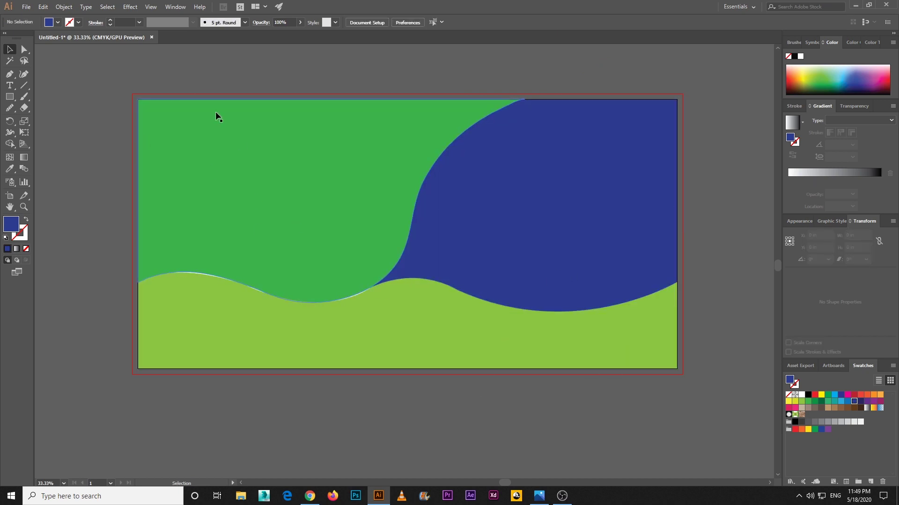
Draw a large circle and position it over the top-left of the artboard.
left_click_drag(9, 97, 37, 119)
left_click_drag(93, 80, 409, 295)
left_click(9, 51)
left_click_drag(253, 218, 243, 167)
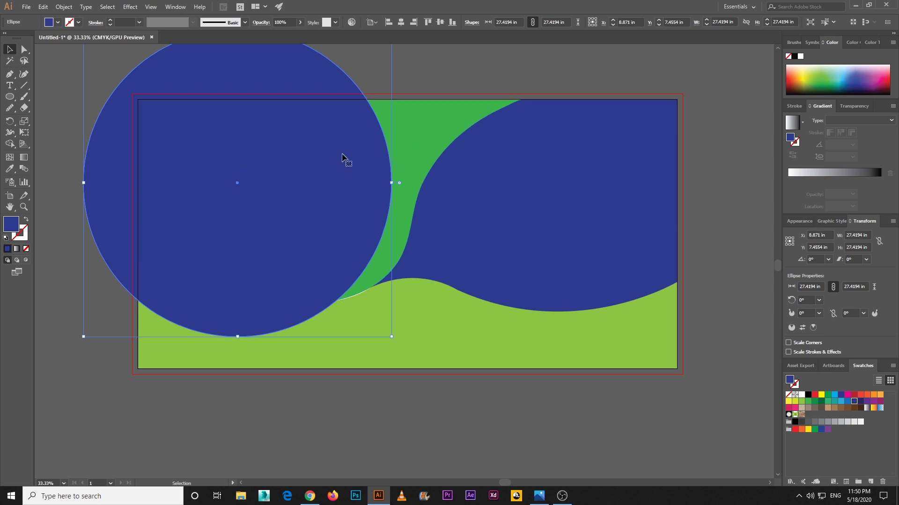
Split off the circle's overlap with the green shape using Shape Builder.
left_click(404, 124)
left_click(344, 137, "shift")
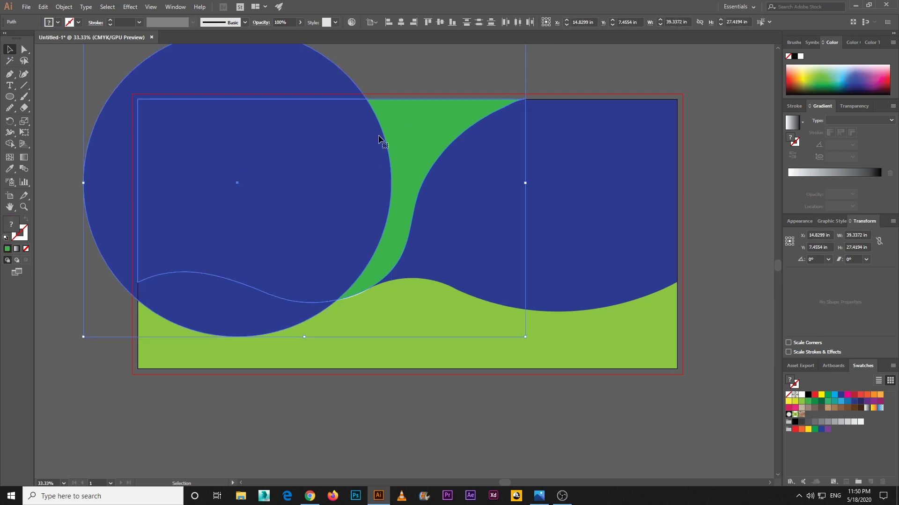
left_click(10, 144)
left_click(186, 181)
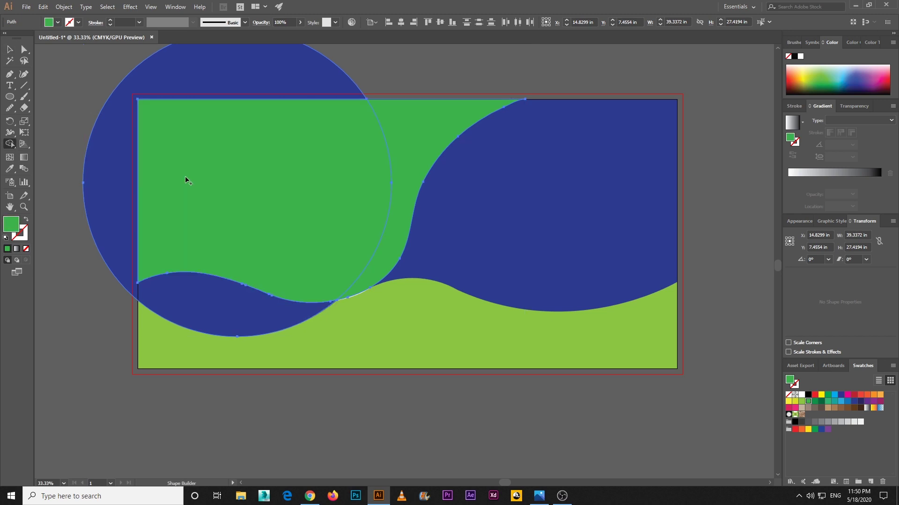
Fill the overlap piece red and delete the leftover blue circle.
left_click(10, 48)
left_click(46, 91)
left_click(184, 158)
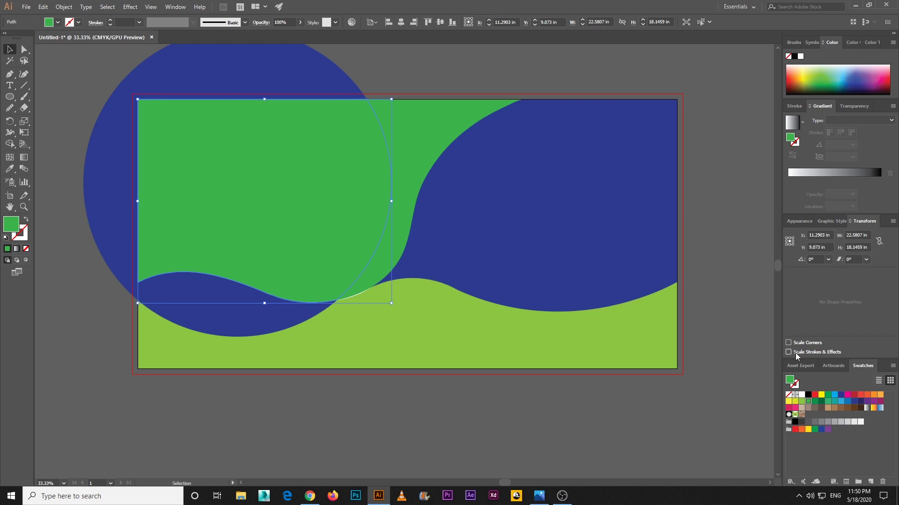
left_click(852, 397)
left_click(159, 85)
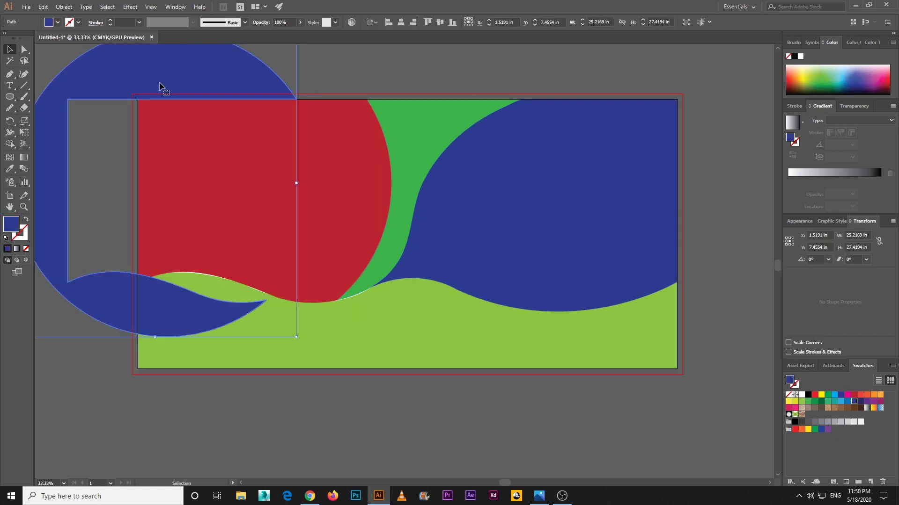
key("Delete")
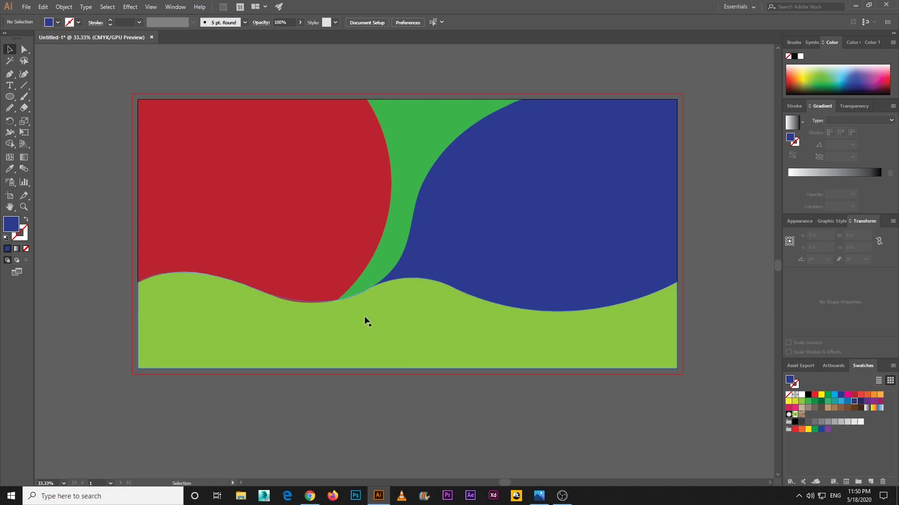
Fill the bottom wave white, then give the green sliver a linear gradient.
left_click(423, 347)
left_click(801, 396)
left_click(505, 209)
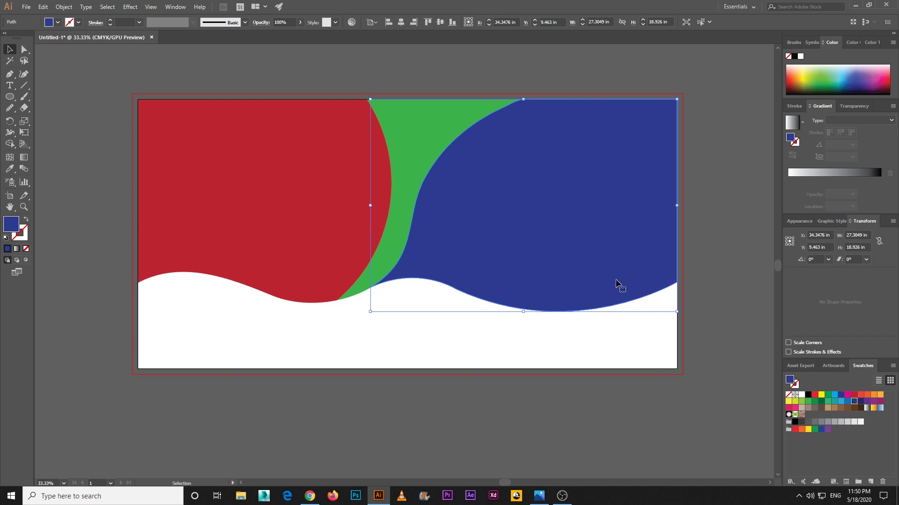
left_click(287, 162)
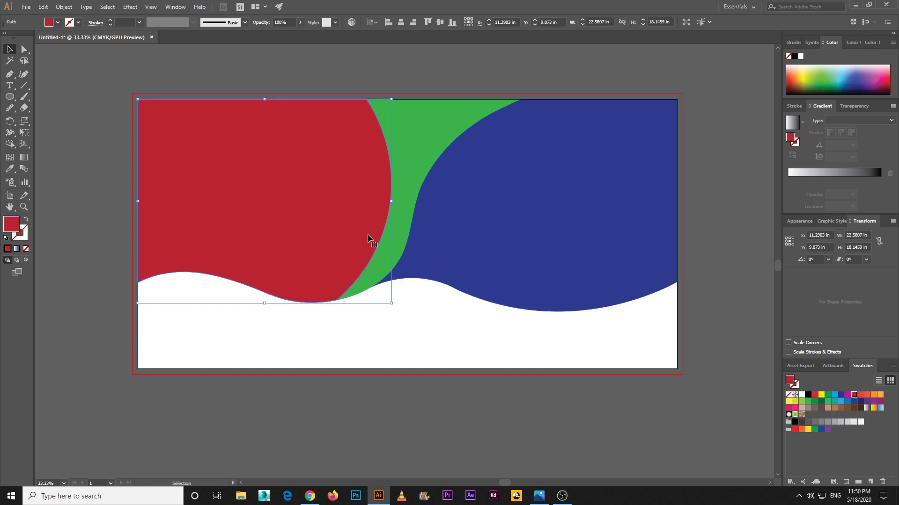
left_click(411, 164)
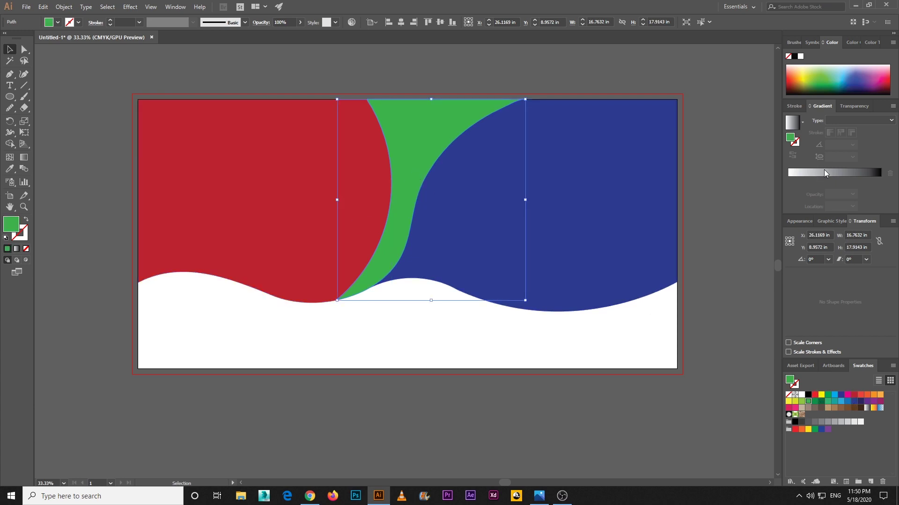
left_click(822, 171)
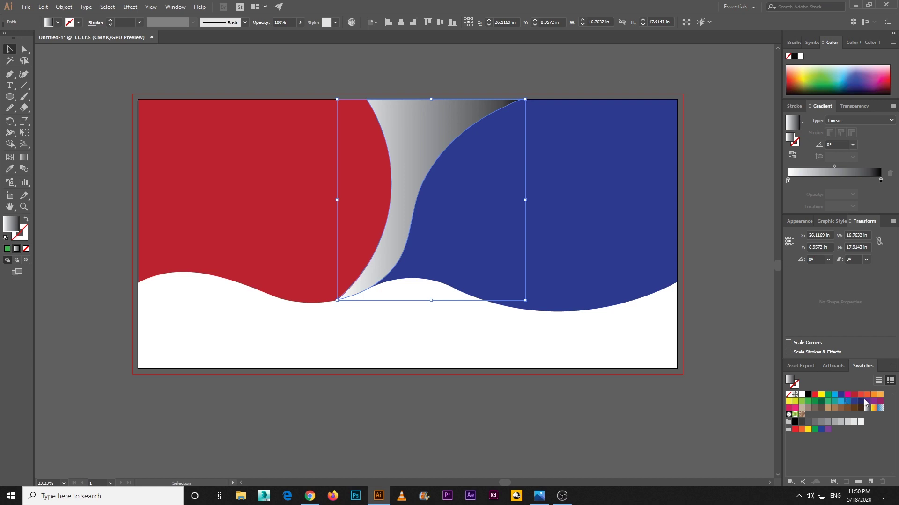
Set both gradient stops of the curved strip to shades of red.
left_click(217, 227)
left_click(516, 206)
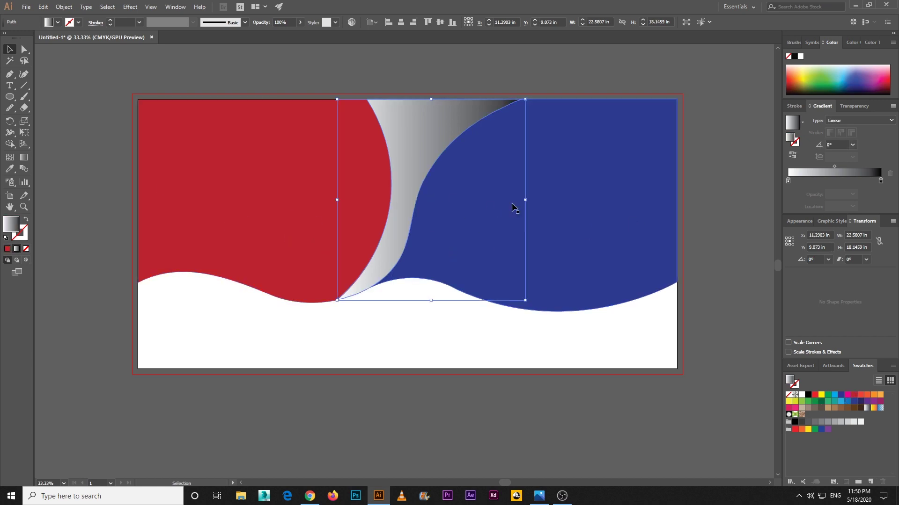
left_click_drag(853, 394, 860, 368)
left_click_drag(879, 187, 880, 183)
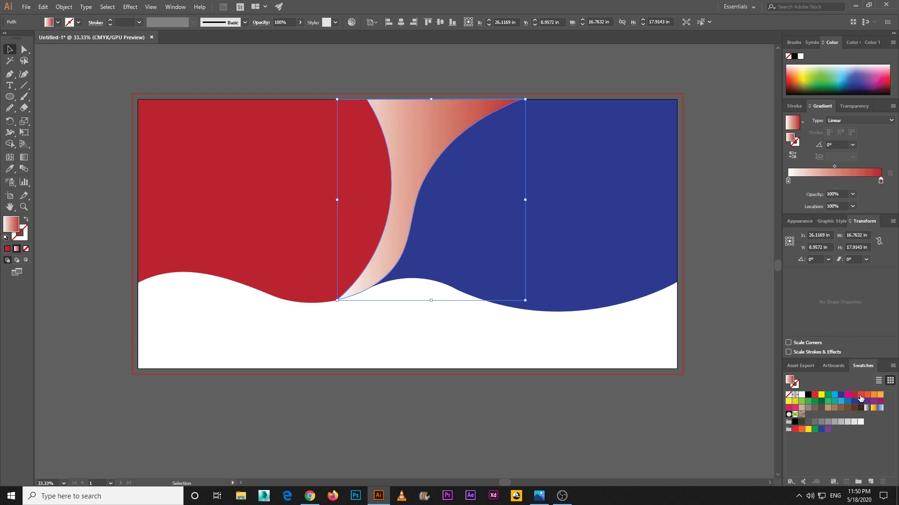
left_click_drag(860, 398, 789, 181)
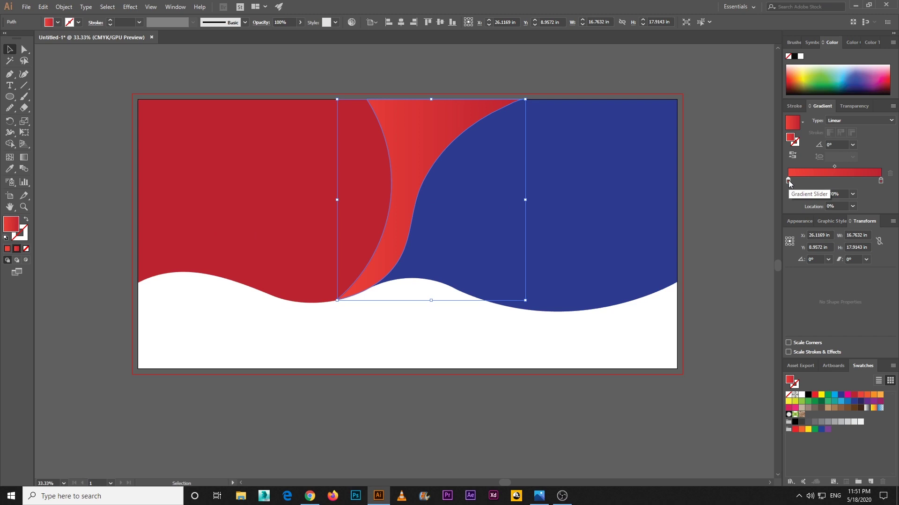
Run the red gradient horizontally across the strip with its midpoint shifted right.
left_click(24, 157)
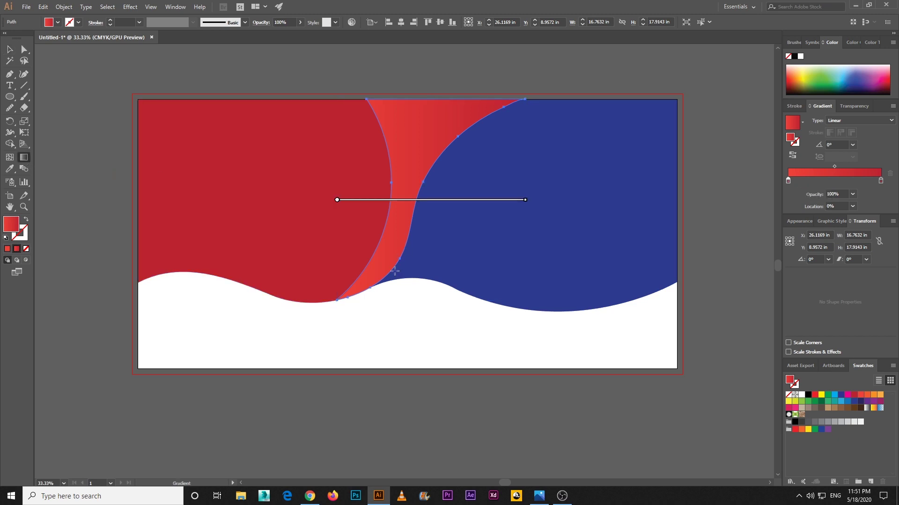
left_click_drag(343, 302, 446, 98)
mouse_move(279, 200)
left_mouse_down()
mouse_move(453, 200)
mouse_move(314, 200)
left_mouse_up()
left_click_drag(834, 166, 846, 166)
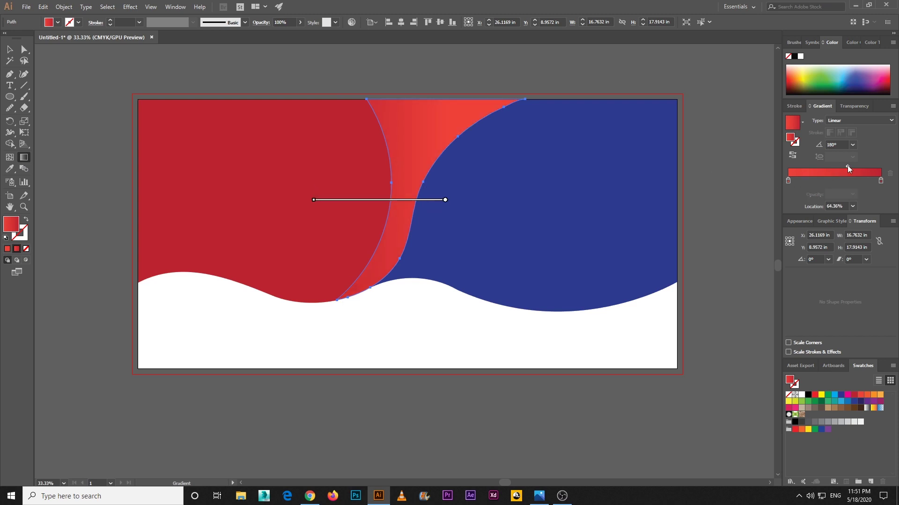
left_click(9, 49)
left_click(71, 114)
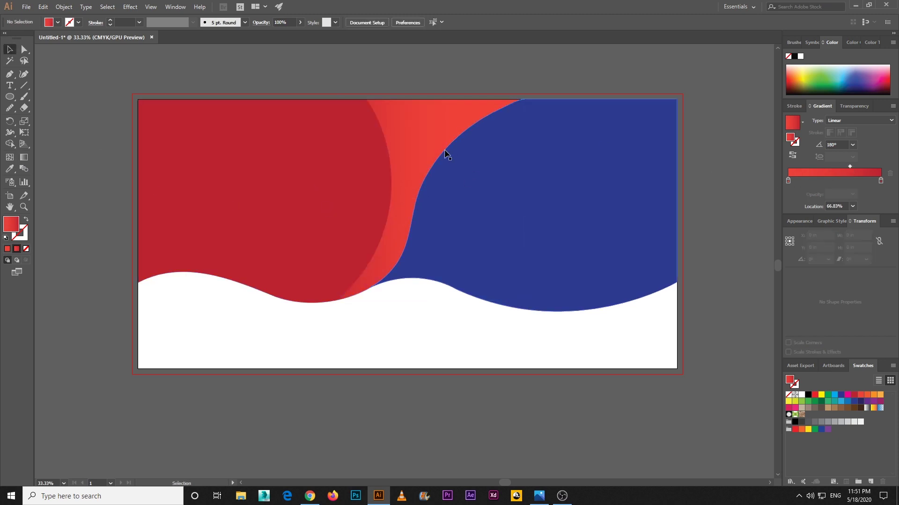
Check the blue wave, then bring up the browser tab with the Inside Fashion logo.
left_click(597, 192)
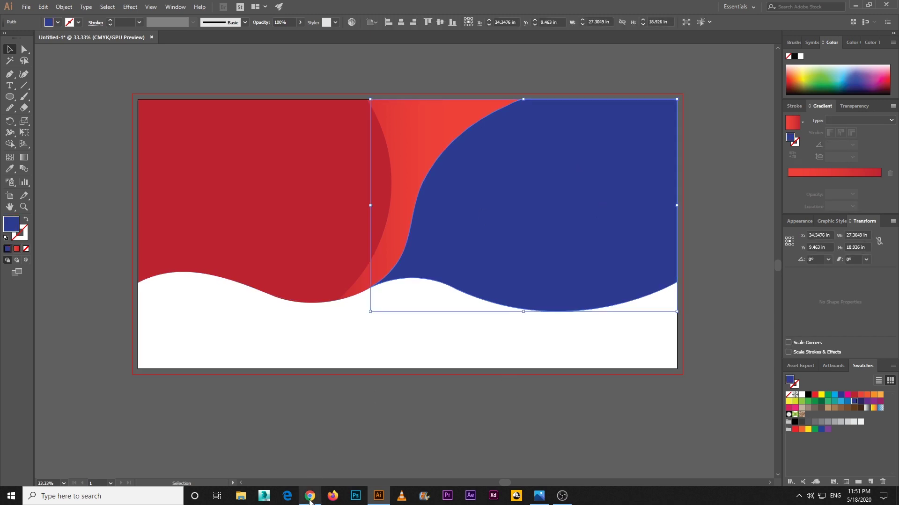
left_click(552, 409)
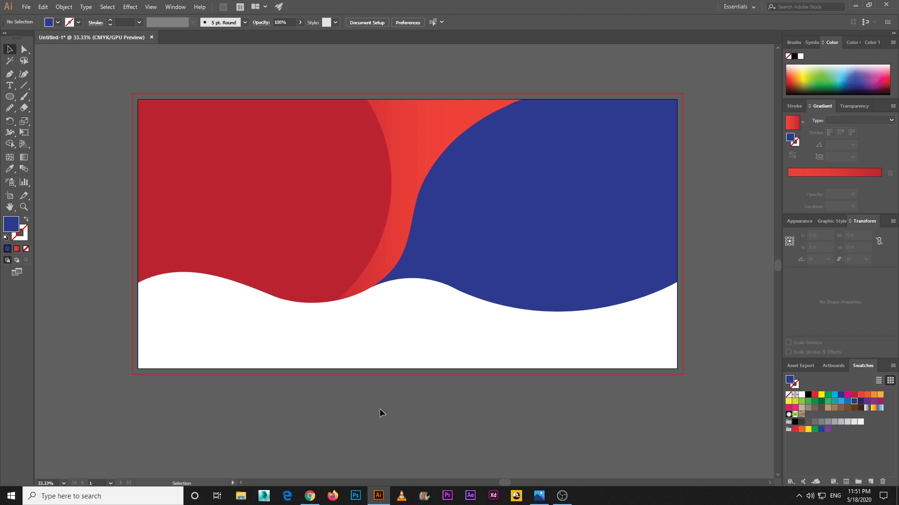
left_click(309, 496)
left_click(52, 6)
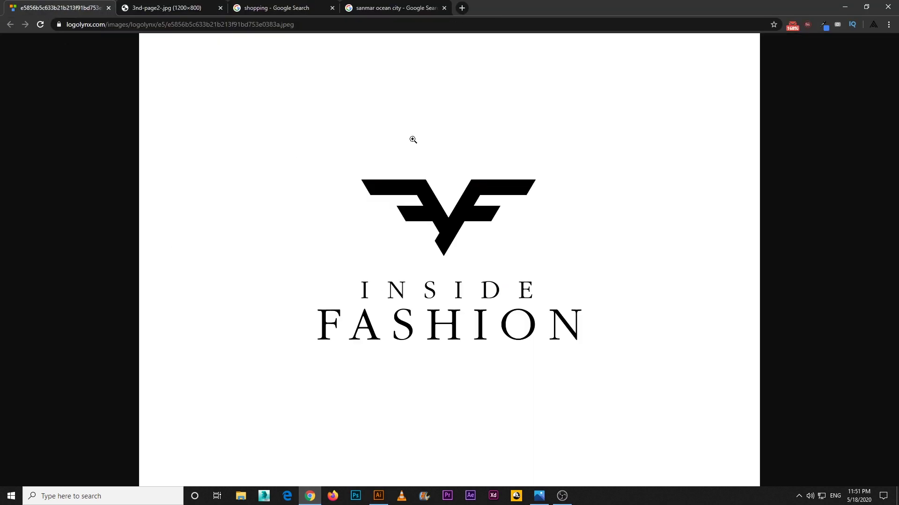
Save the Inside Fashion logo image to the Desktop with Save image as.
left_click(534, 268)
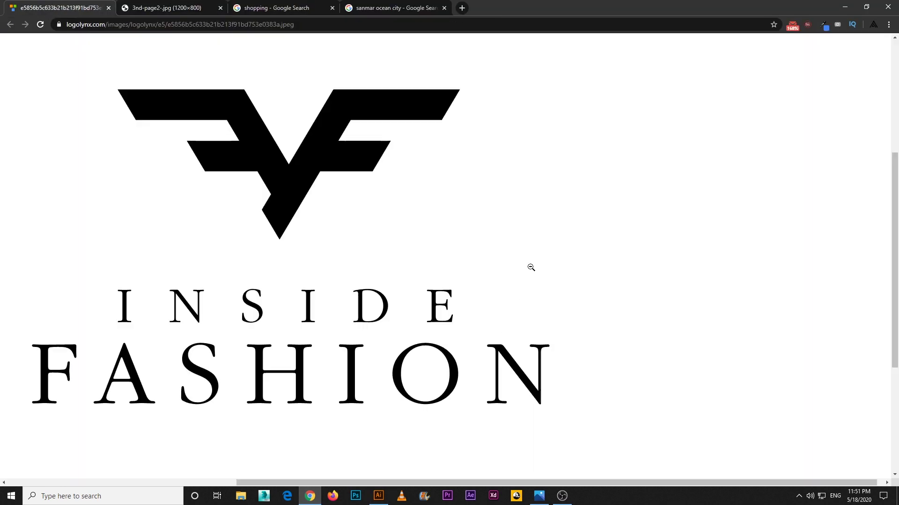
left_click(444, 272)
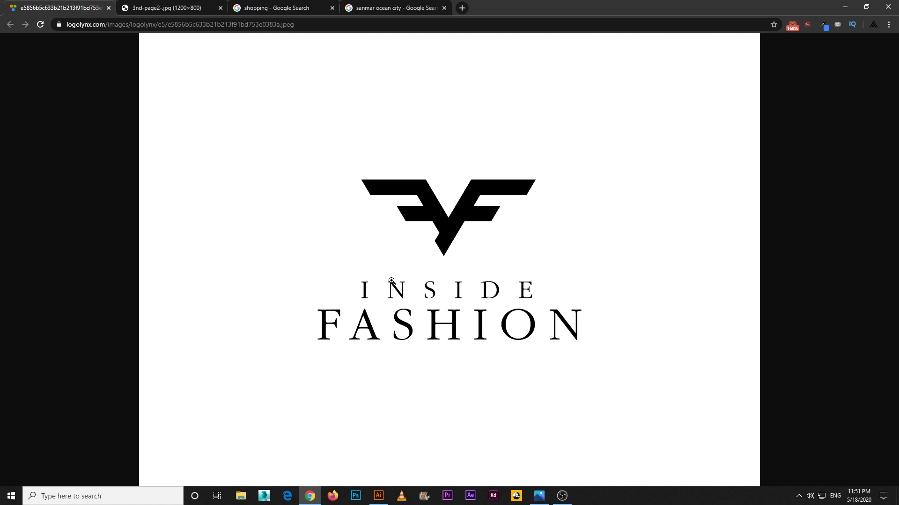
right_click(416, 268)
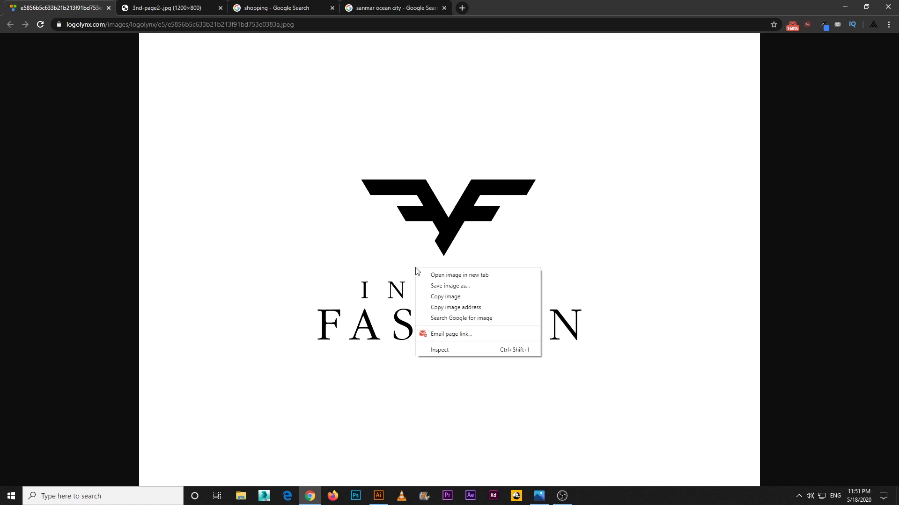
left_click(433, 285)
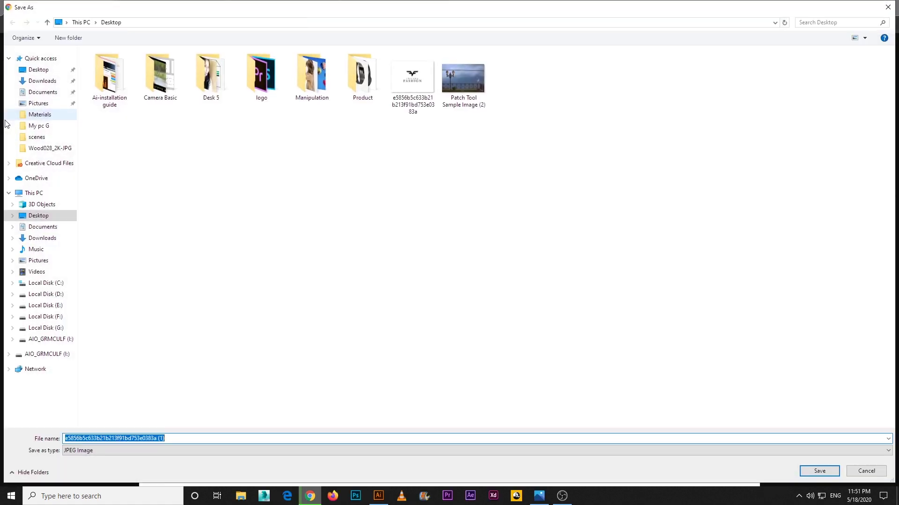
left_click(47, 71)
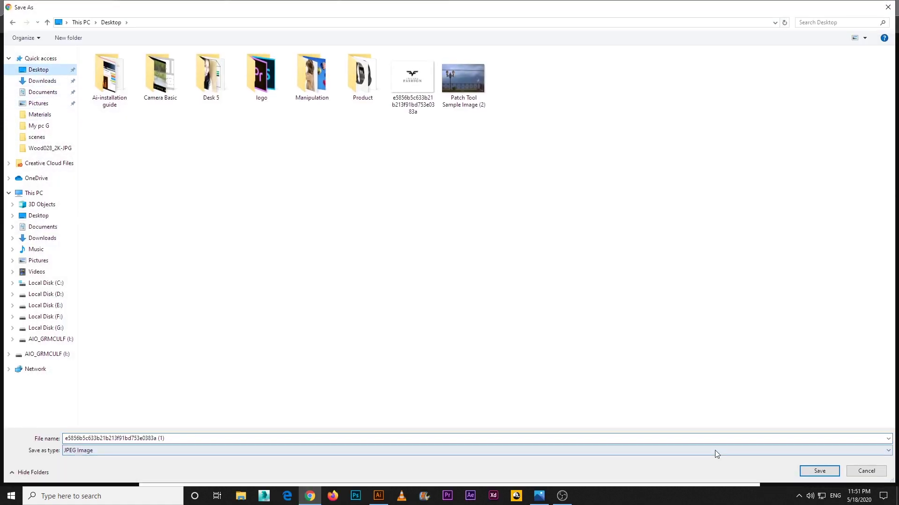
left_click(819, 470)
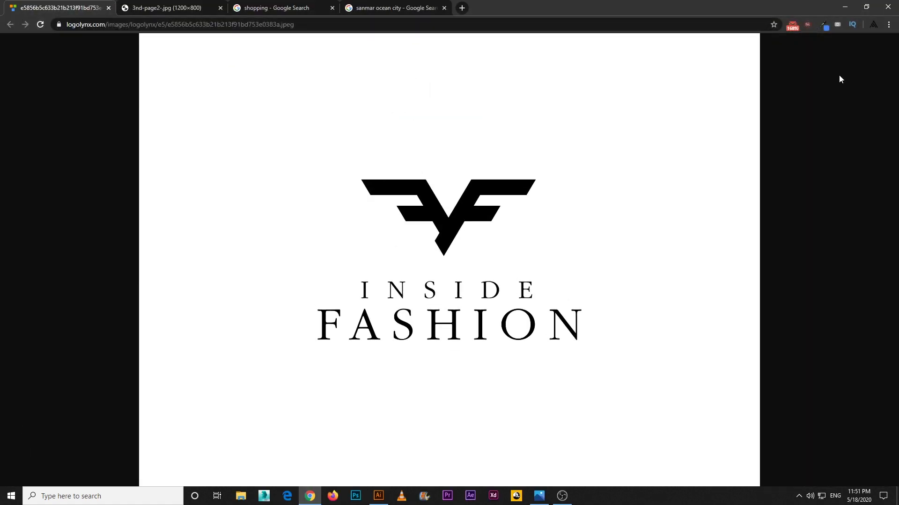
Minimise Chrome, Illustrator and OBS, then drag the saved logo file toward Illustrator.
left_click(844, 7)
left_click(861, 6)
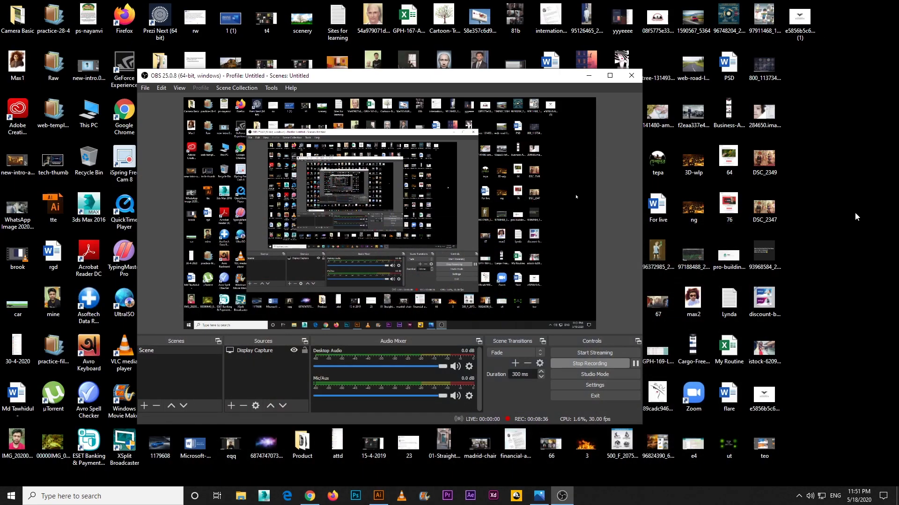
left_click(589, 75)
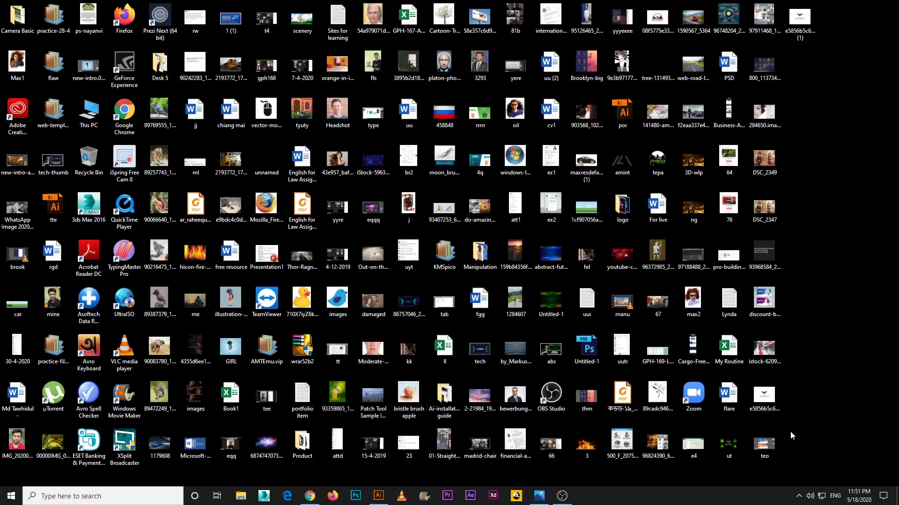
left_click_drag(800, 44, 373, 310)
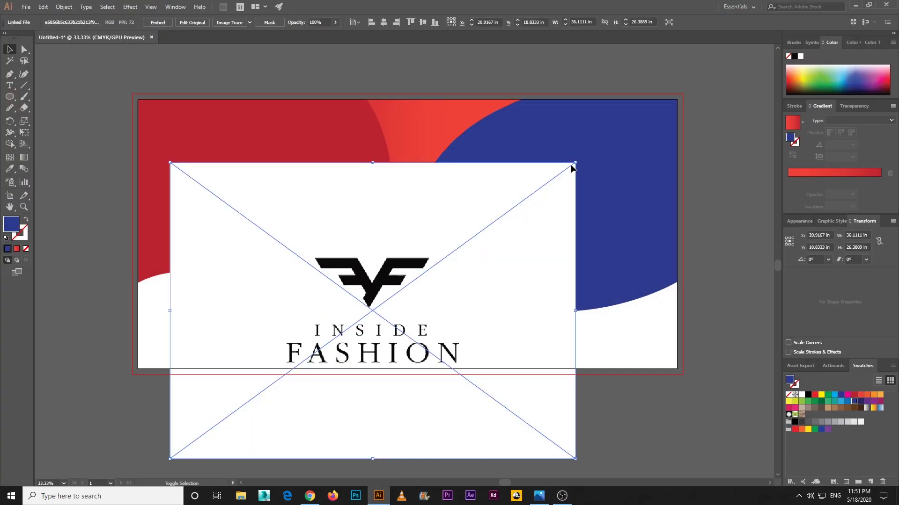
Scale the placed logo down and move it below the banner artboard.
left_click_drag(576, 163, 532, 193)
left_click_drag(595, 328, 583, 269)
left_click_drag(462, 295, 469, 373)
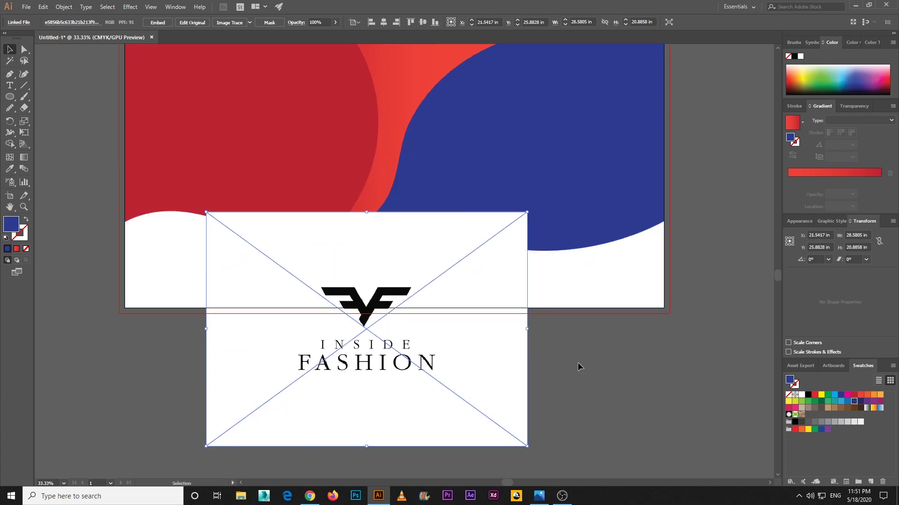
scroll(577, 354, "up", 3)
scroll(581, 359, "down", 5)
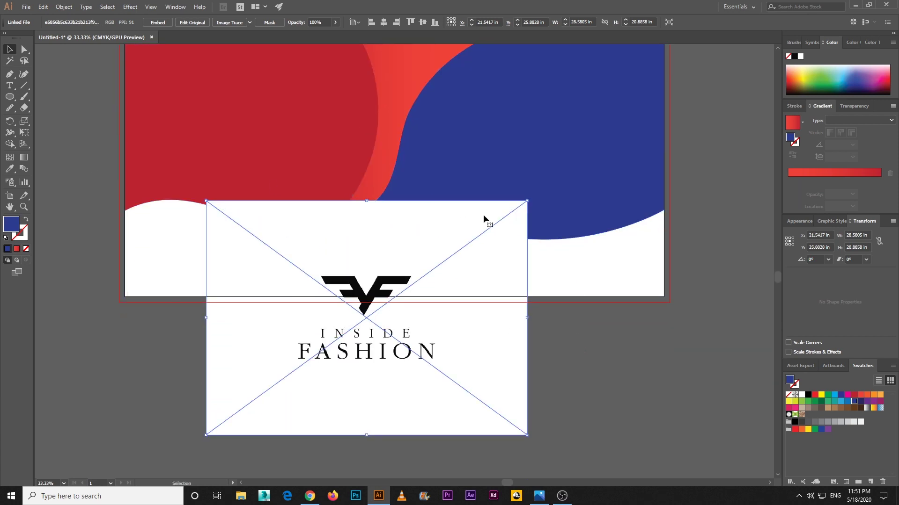
scroll(482, 220, "up", 2)
scroll(482, 230, "down", 2)
left_click_drag(477, 233, 475, 335)
scroll(470, 310, "down", 4)
Embed the logo image in the document.
left_click(592, 337)
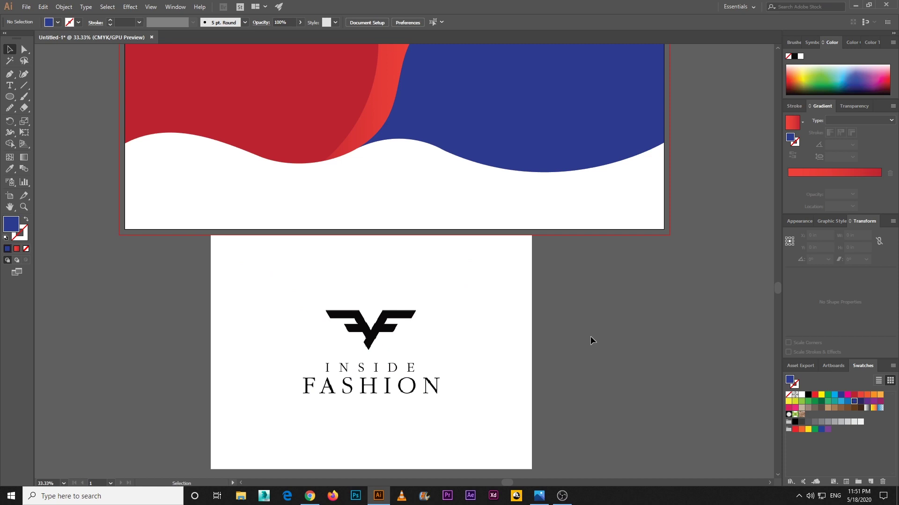
left_click(466, 323)
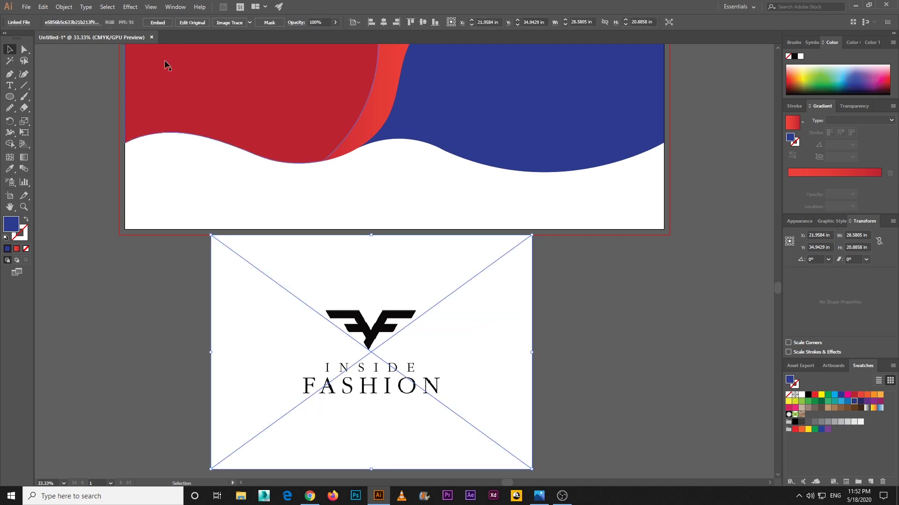
left_click(158, 22)
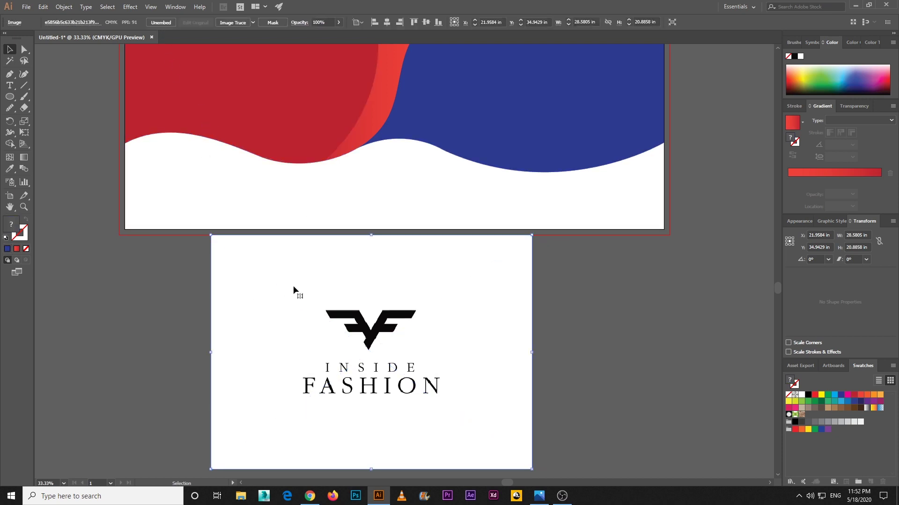
Image Trace the logo, expand the result and ungroup the pieces.
left_click(230, 23)
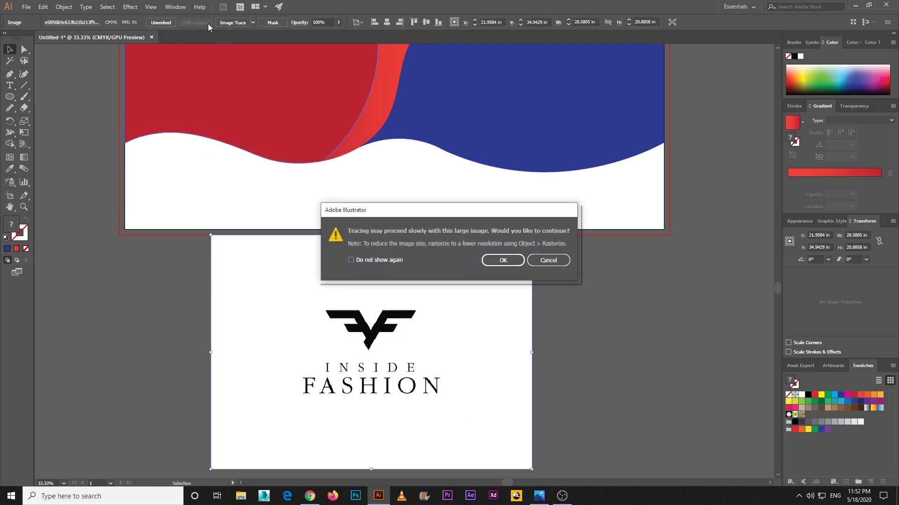
left_click(512, 256)
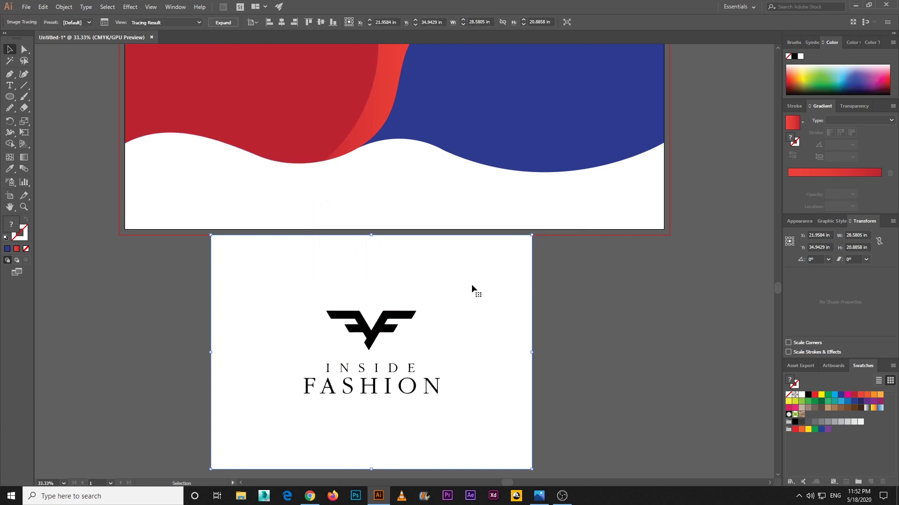
right_click(471, 284)
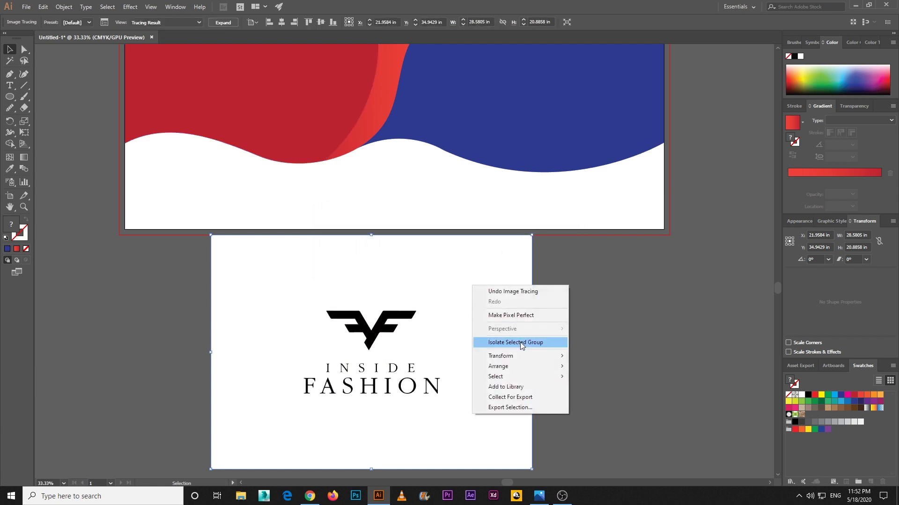
left_click(222, 23)
right_click(535, 264)
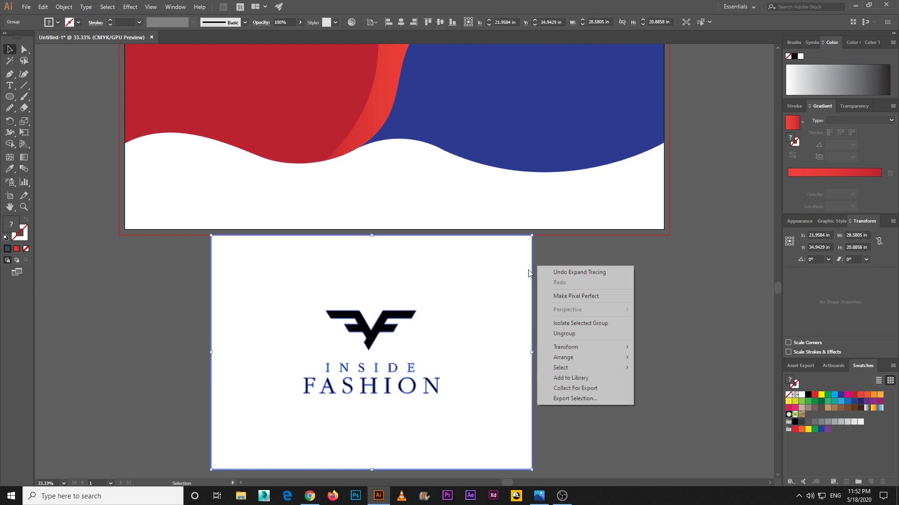
left_click(585, 333)
Delete the white background and the white counters in O, D and A, then group everything.
left_click_drag(496, 280, 628, 281)
key("Delete")
left_click(408, 385)
key("Delete")
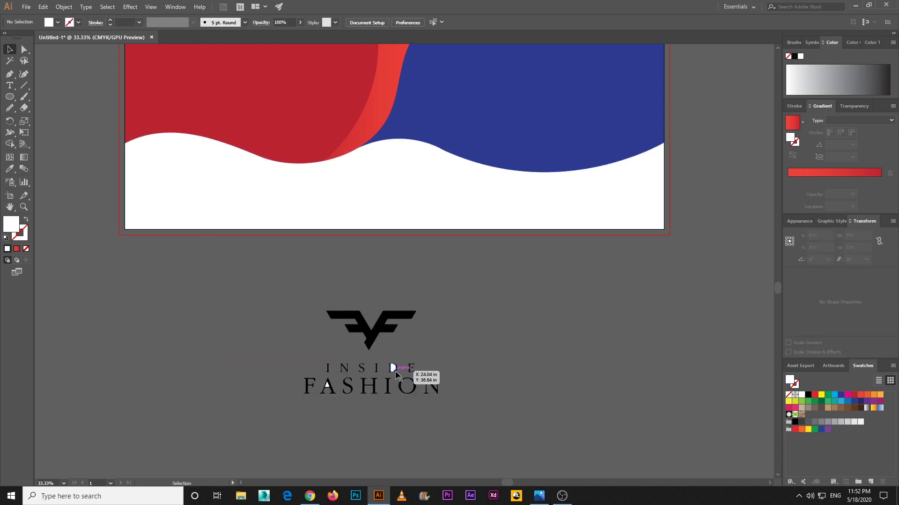
left_click(396, 367)
key("Delete")
left_click(328, 383)
key("Delete")
key("ctrl+a")
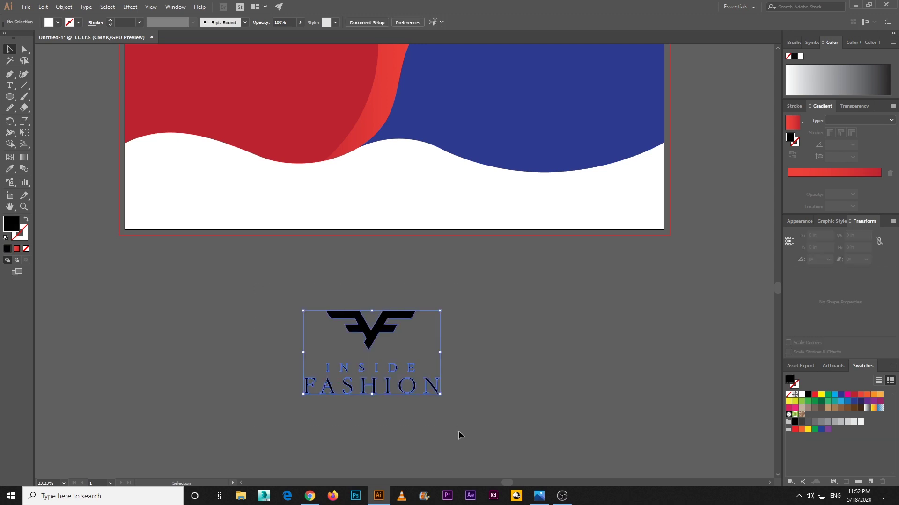
key("ctrl+g")
left_click(483, 392)
Shrink the logo to about half its width and move it into the banner's bottom-right white area.
left_click_drag(437, 391, 532, 371)
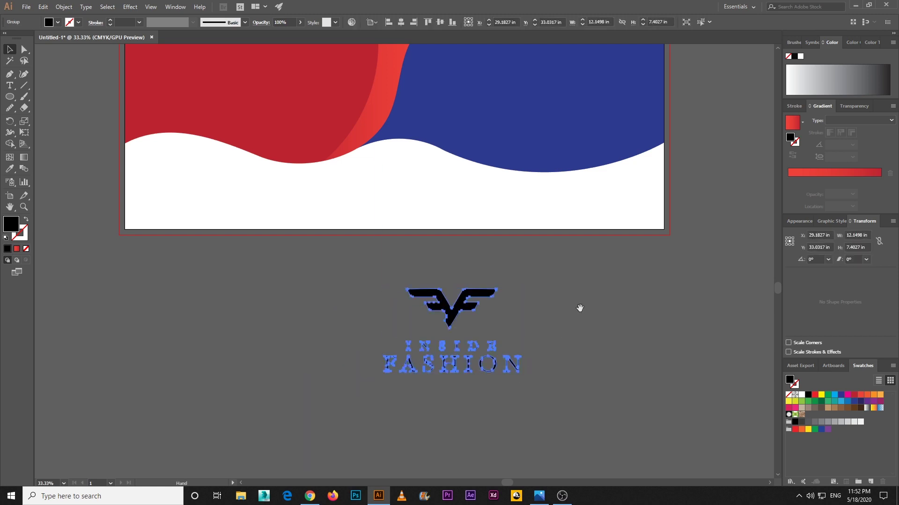
scroll(478, 373, "up", 2)
left_click_drag(502, 349, 470, 369)
left_click_drag(455, 402, 618, 266)
scroll(594, 328, "up", 1)
scroll(594, 327, "right", 1)
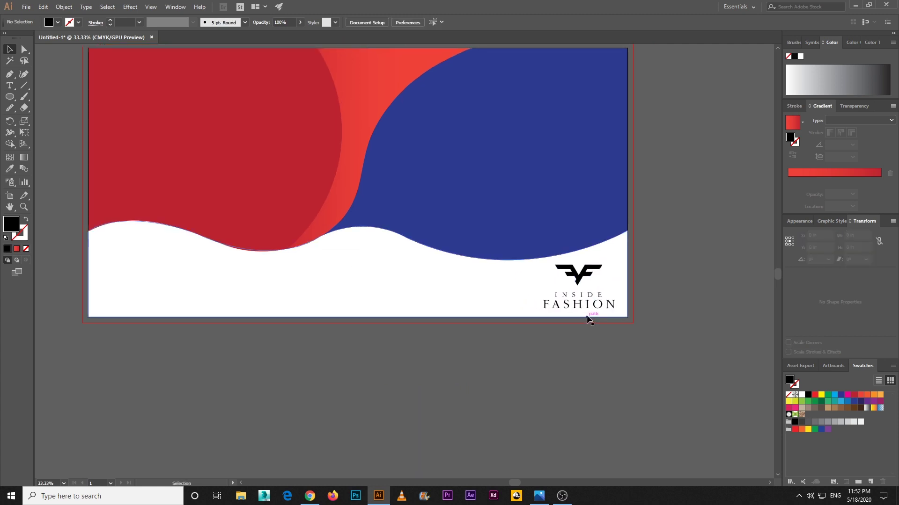
left_click(618, 358)
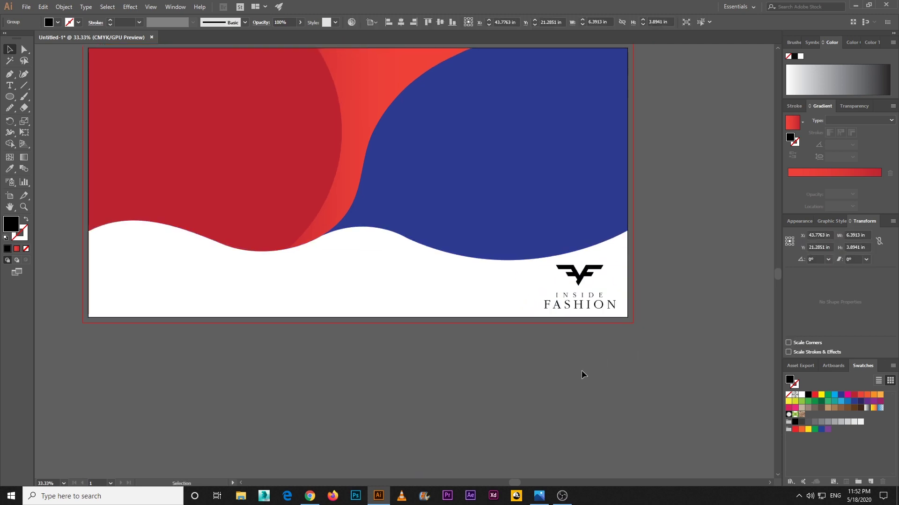
scroll(562, 376, "up", 1)
scroll(543, 382, "left", 1)
left_click(310, 495)
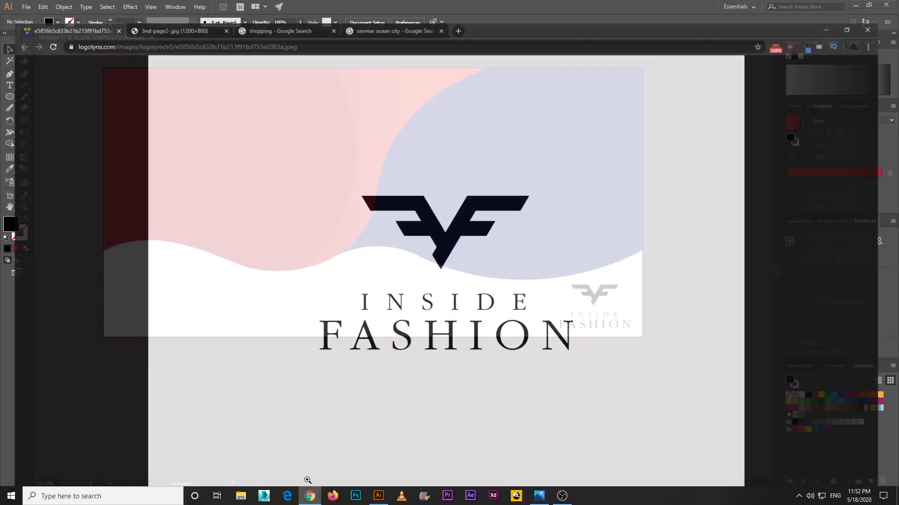
Compare the woman-with-shopping-bags photo against the banner, then minimise Chrome and Illustrator.
left_click(152, 7)
left_click(276, 7)
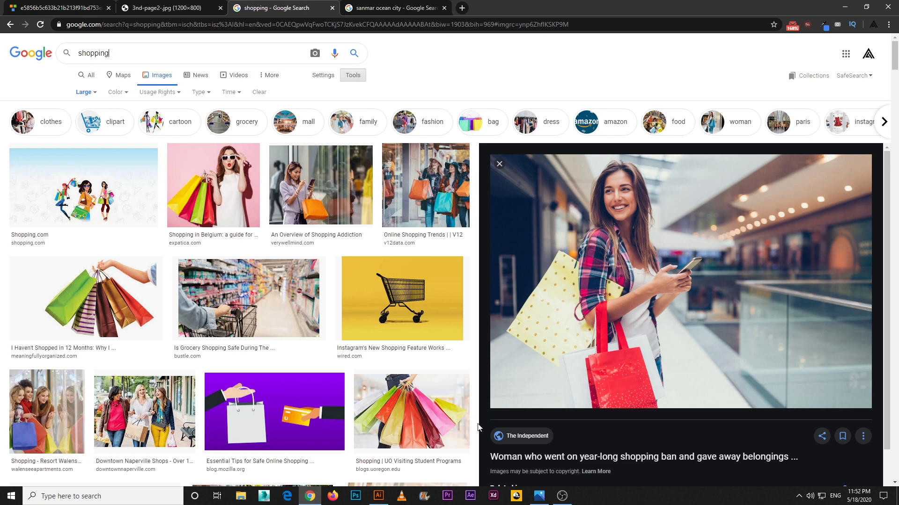
mouse_move(379, 499)
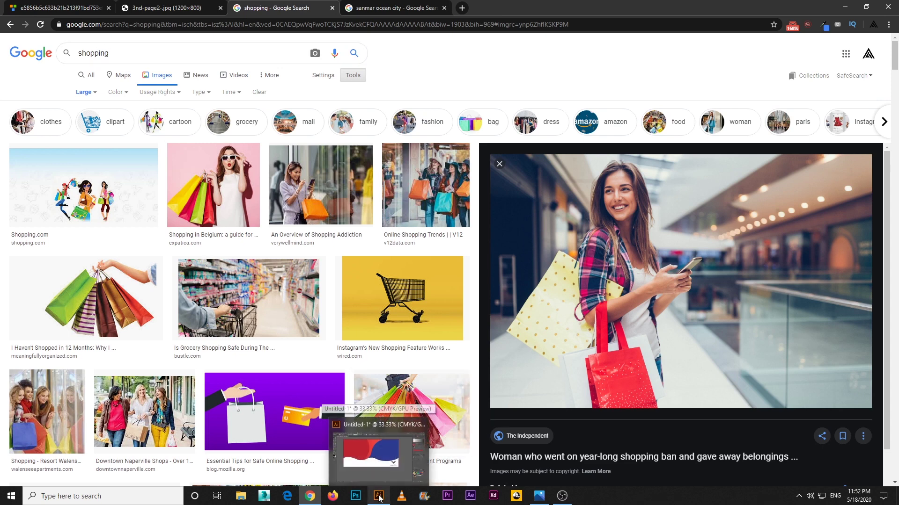
left_click(380, 499)
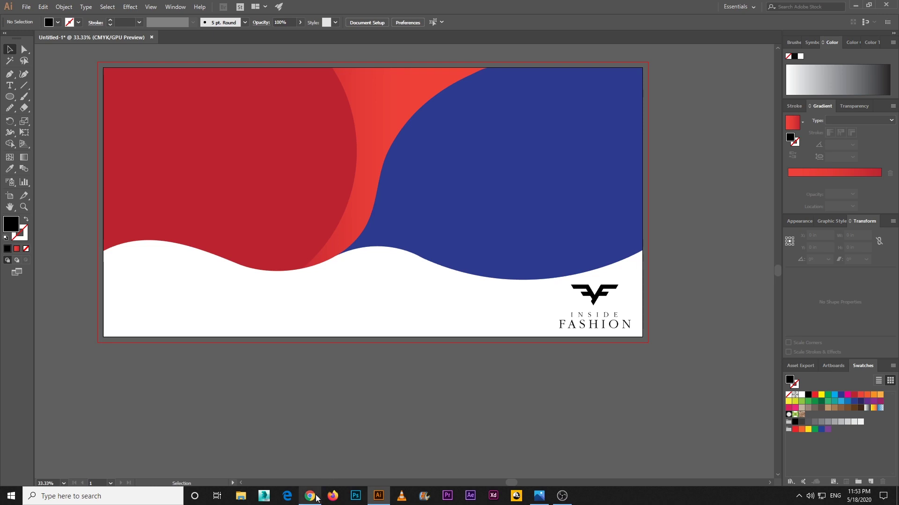
mouse_move(316, 499)
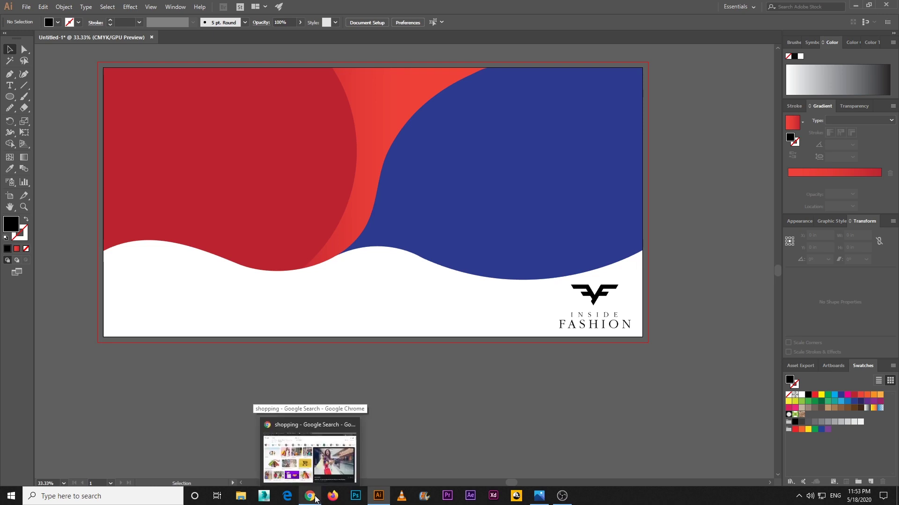
left_click(316, 499)
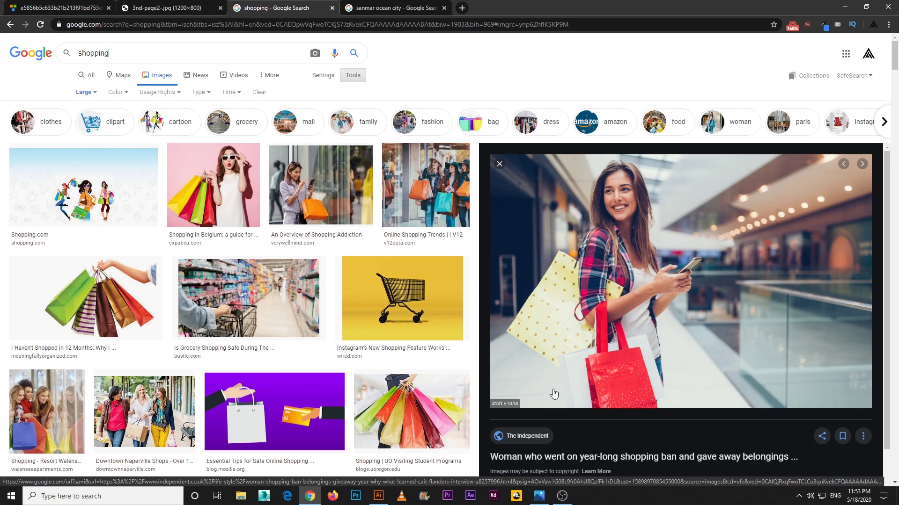
left_click(845, 5)
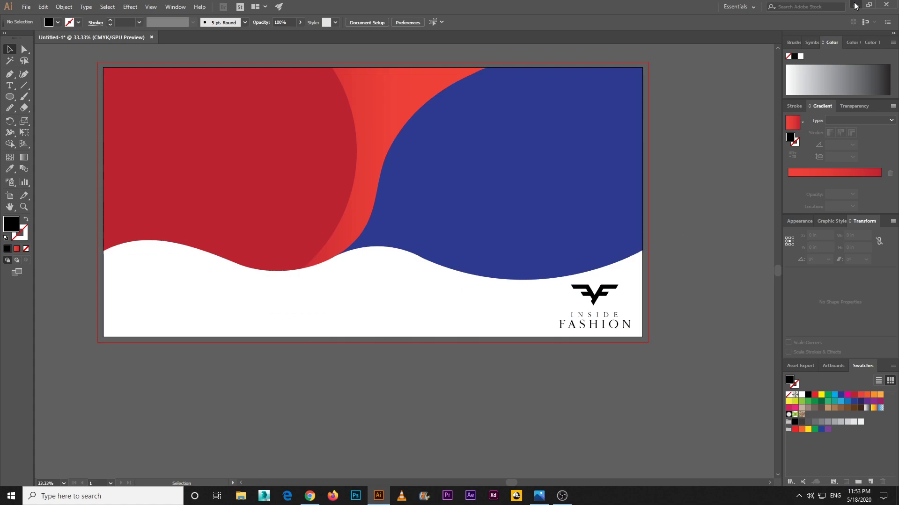
left_click(847, 4)
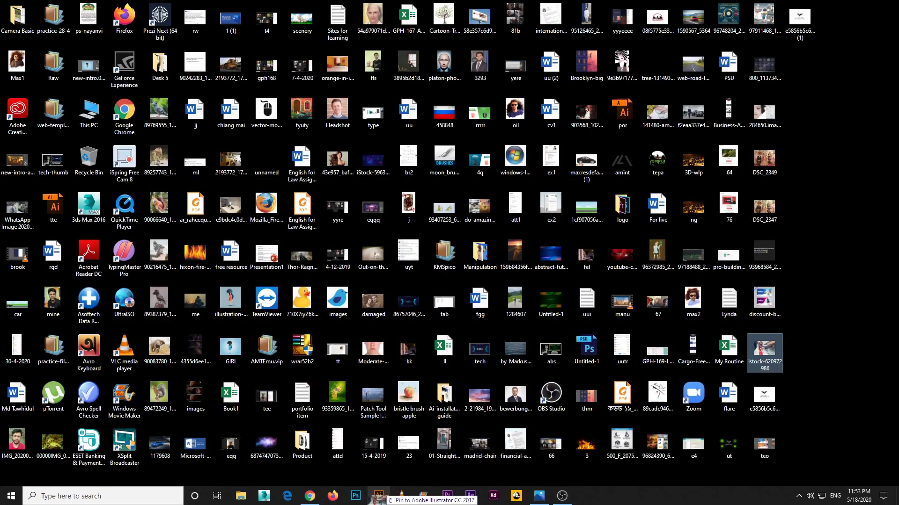
Drop the istock shopping photo onto the banner and shift it over the left side of the waves.
left_click(378, 495)
left_click_drag(417, 304, 392, 219)
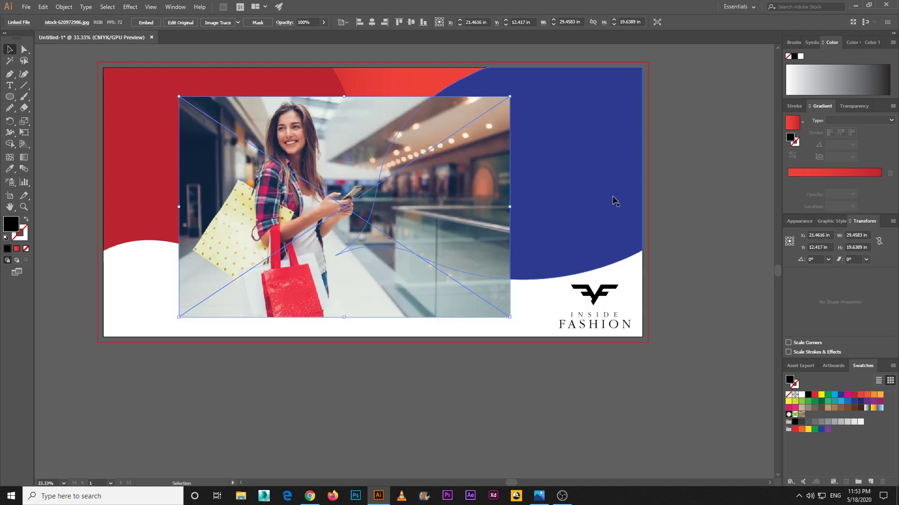
left_click_drag(461, 171, 400, 171)
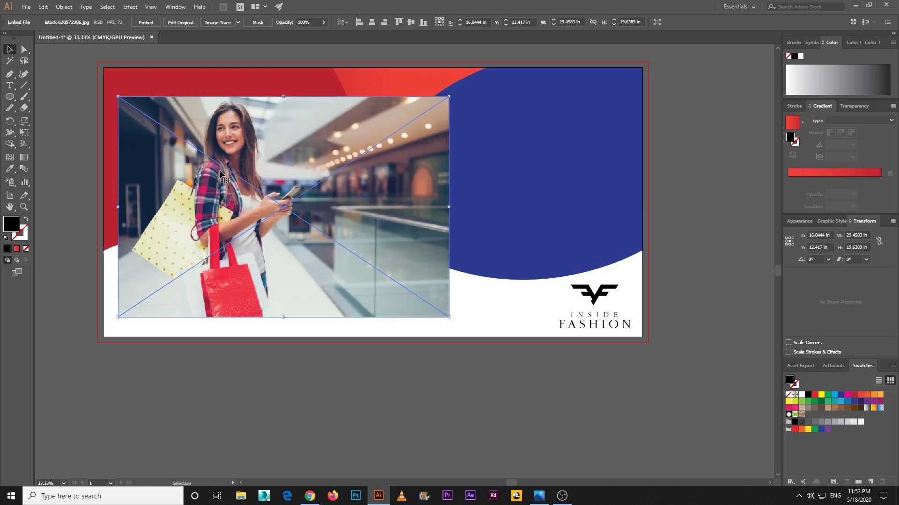
left_click_drag(232, 151, 246, 202)
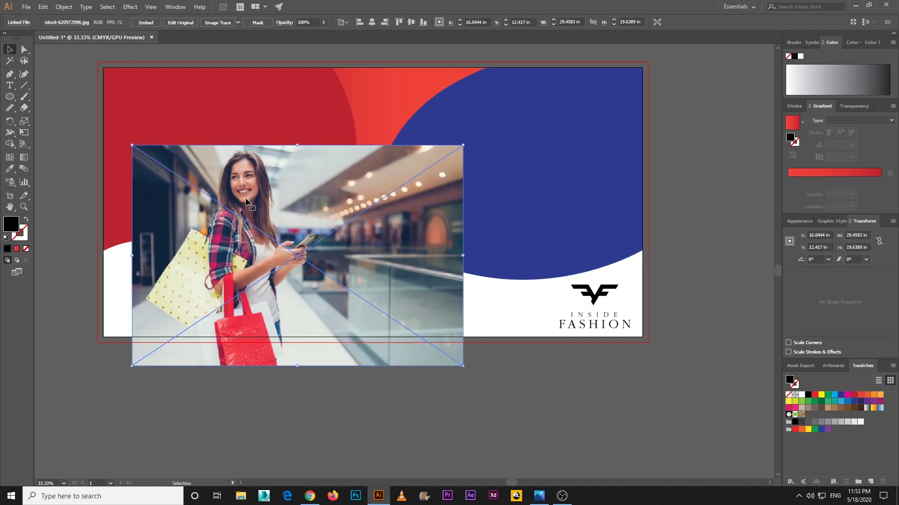
key("ctrl+equal")
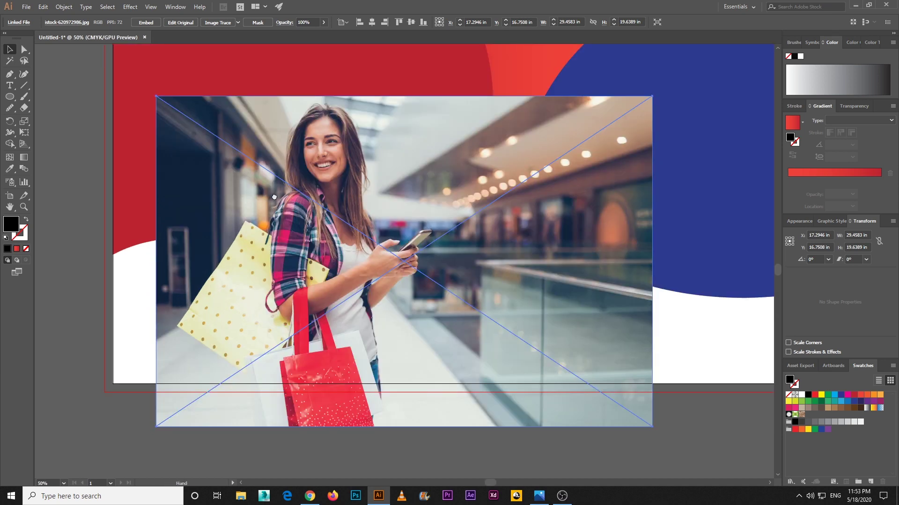
left_click_drag(274, 197, 240, 217)
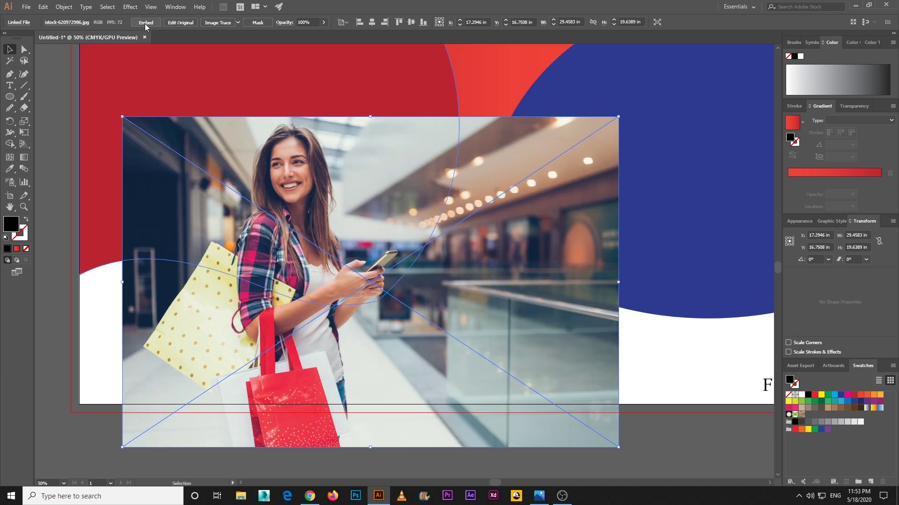
scroll(174, 83, "up", 4)
scroll(174, 83, "down", 1)
scroll(174, 83, "up", 1)
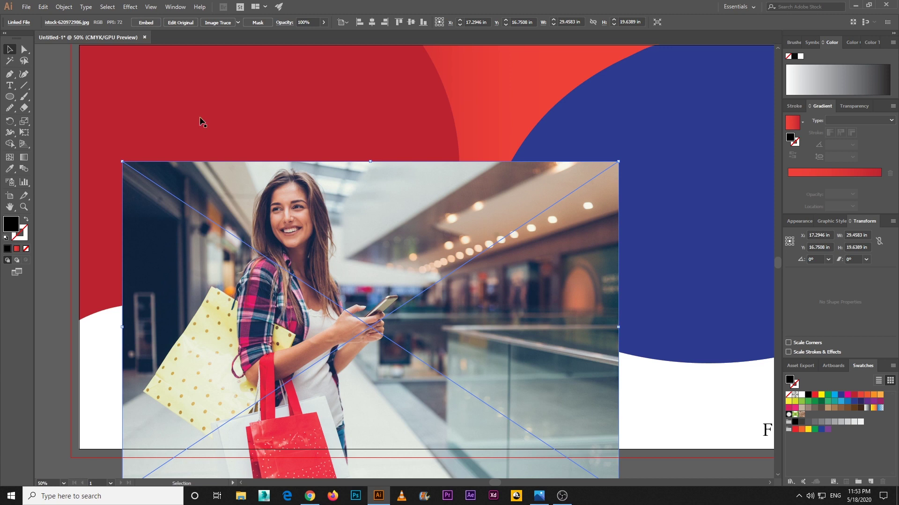
Embed the shopping photo and reflect it across the vertical axis.
left_click(145, 22)
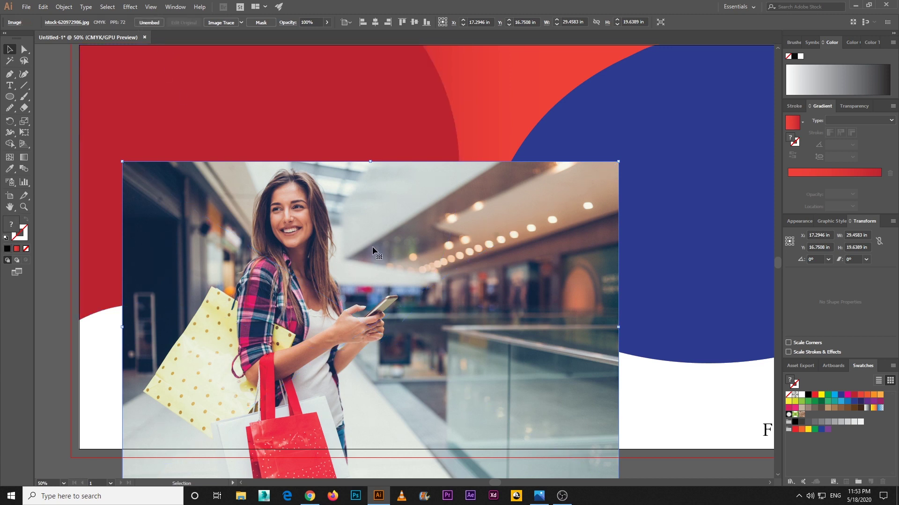
right_click(367, 204)
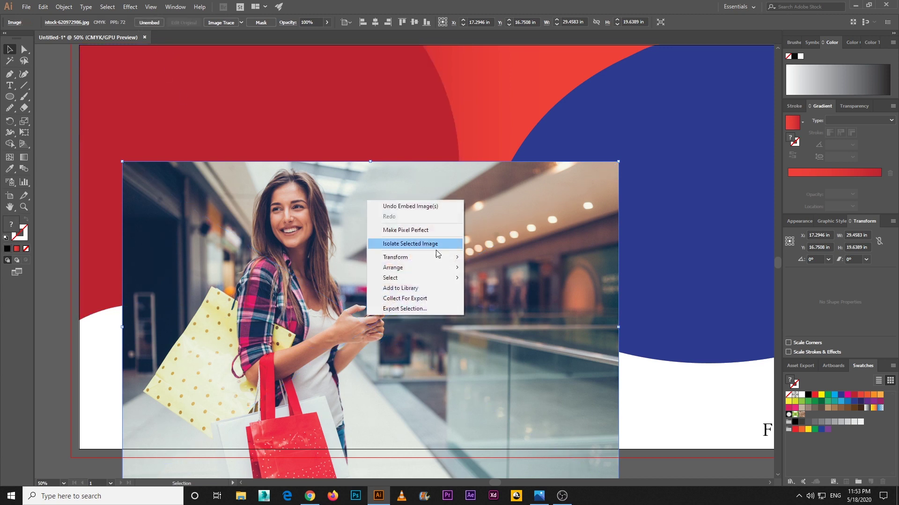
mouse_move(432, 261)
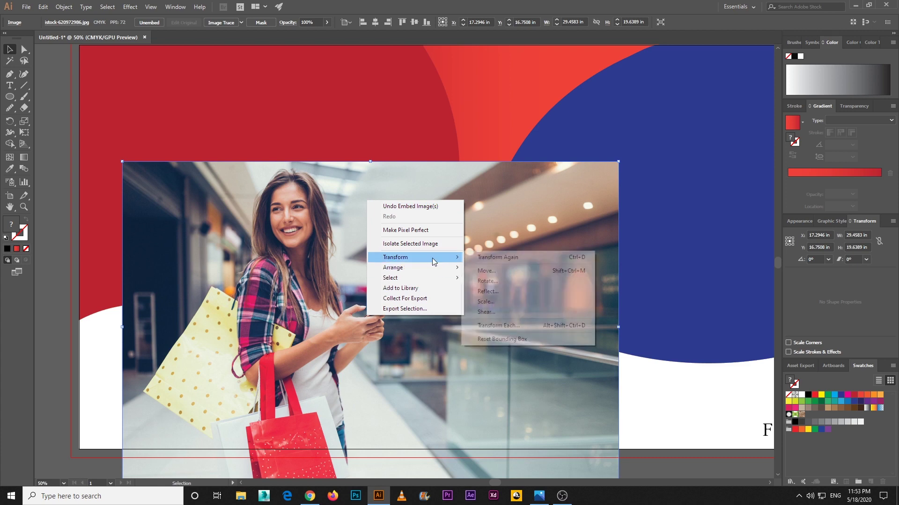
left_click(515, 293)
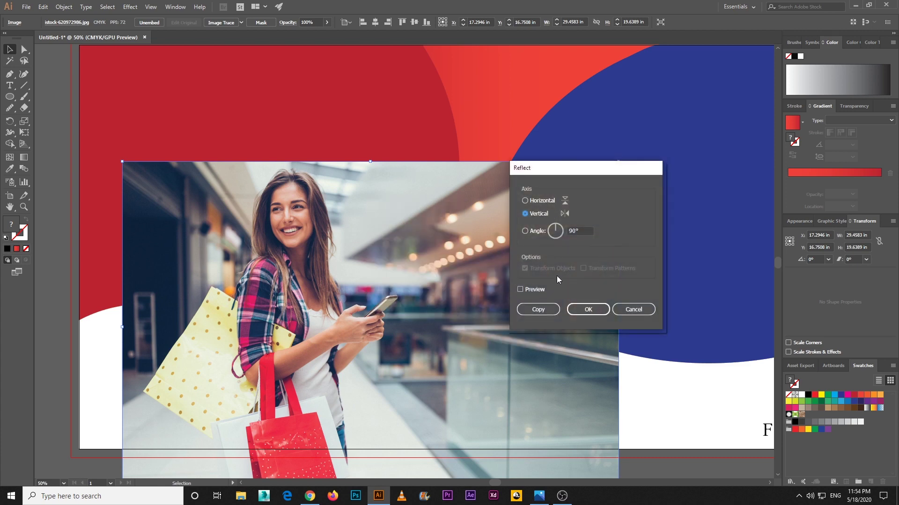
left_click(588, 309)
key("ctrl+minus")
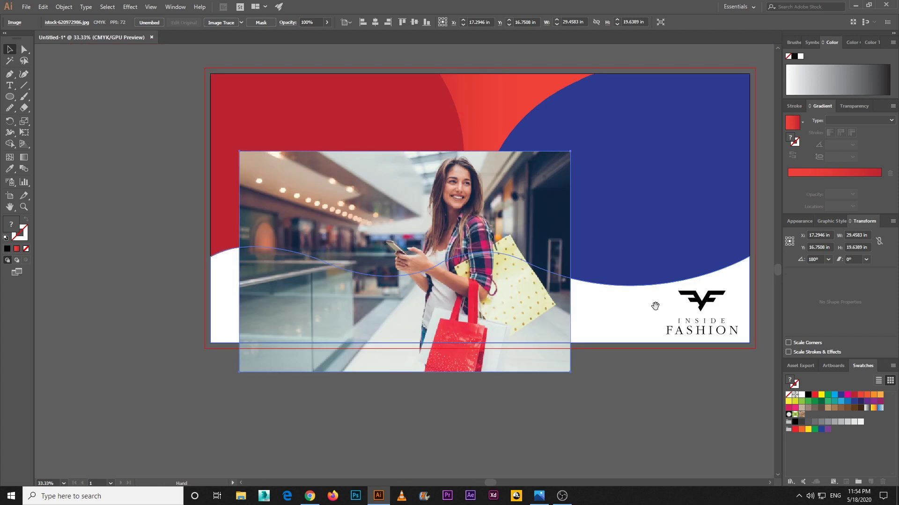
Move the flipped photo into the banner's right half, flush with the top edge.
left_click_drag(626, 312, 503, 355)
left_click_drag(438, 294, 607, 220)
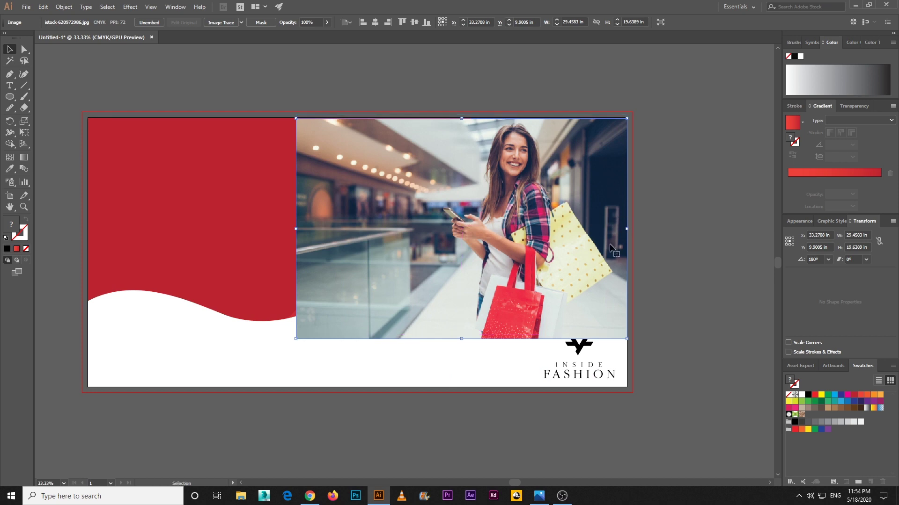
left_click_drag(613, 252, 613, 252)
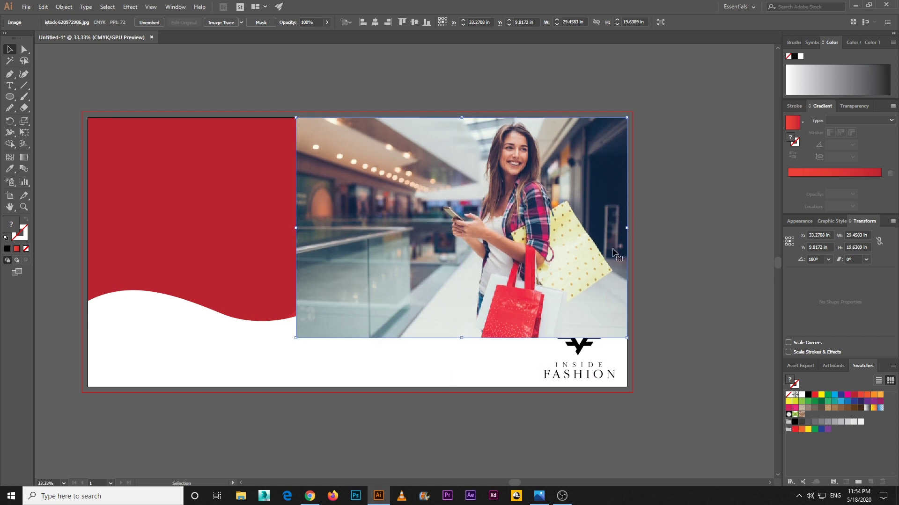
left_click(659, 263)
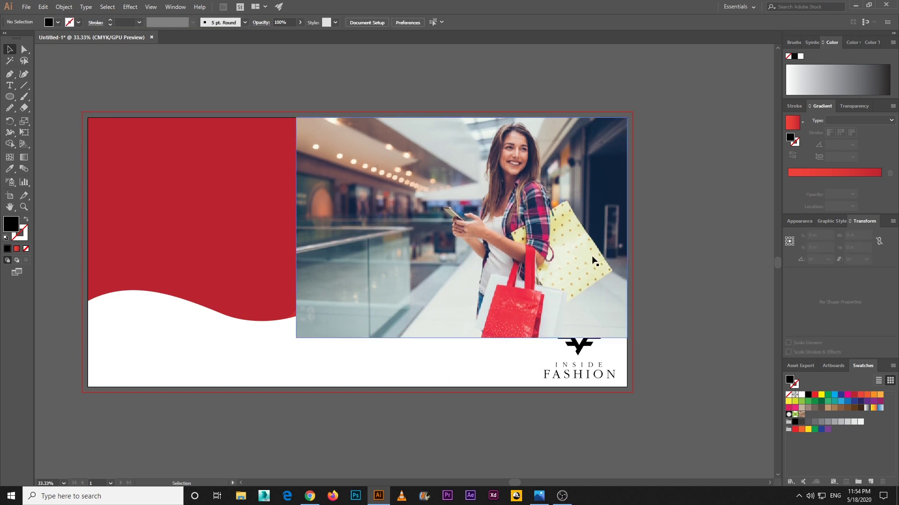
Stack the photo above the light-red shape but beneath the blue wave, then select both photo and wave.
left_click(612, 273)
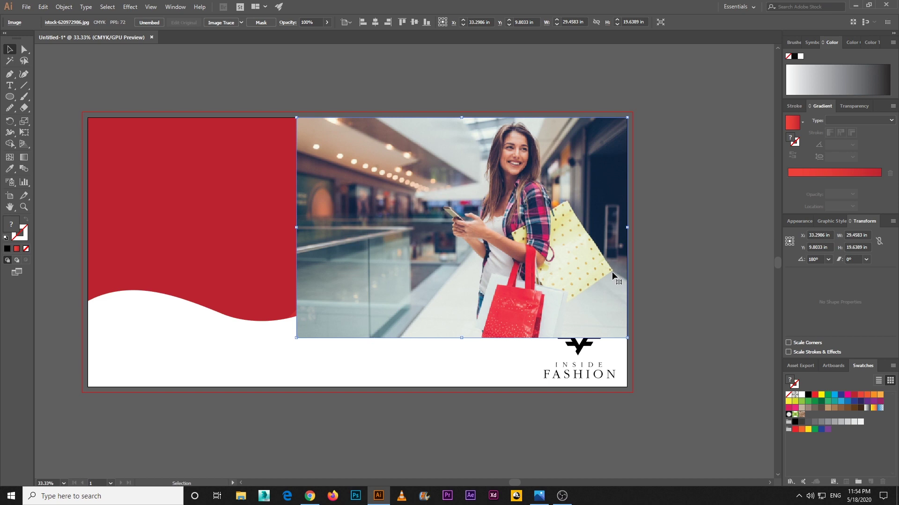
key("ctrl+bracketleft")
key("ctrl+bracketleft")
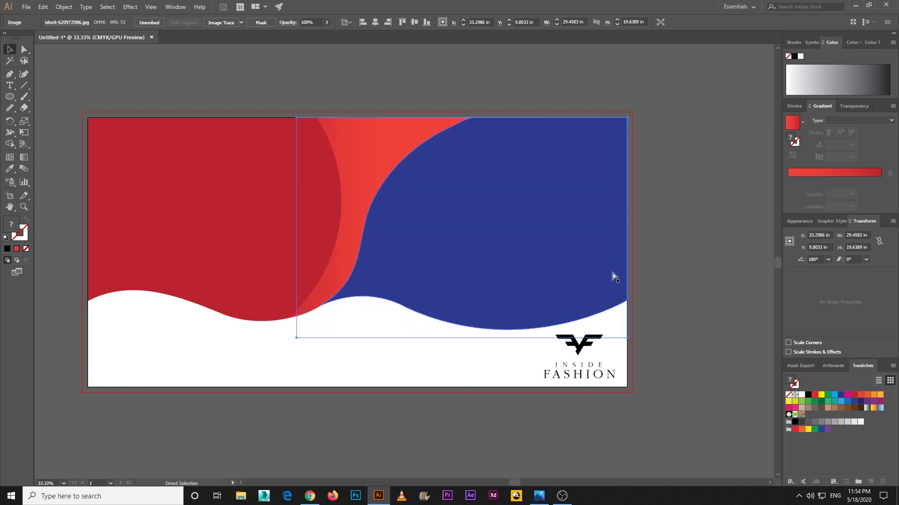
key("ctrl+bracketright")
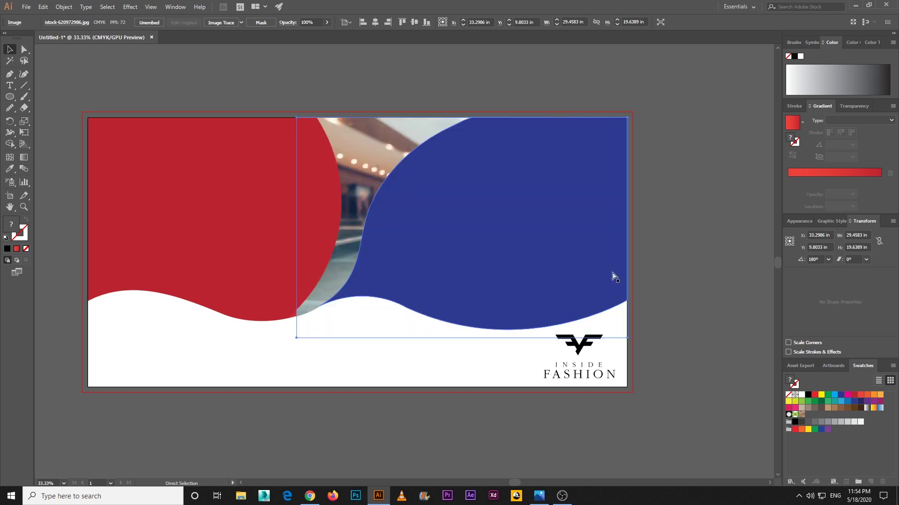
left_click(669, 263)
left_click(373, 143)
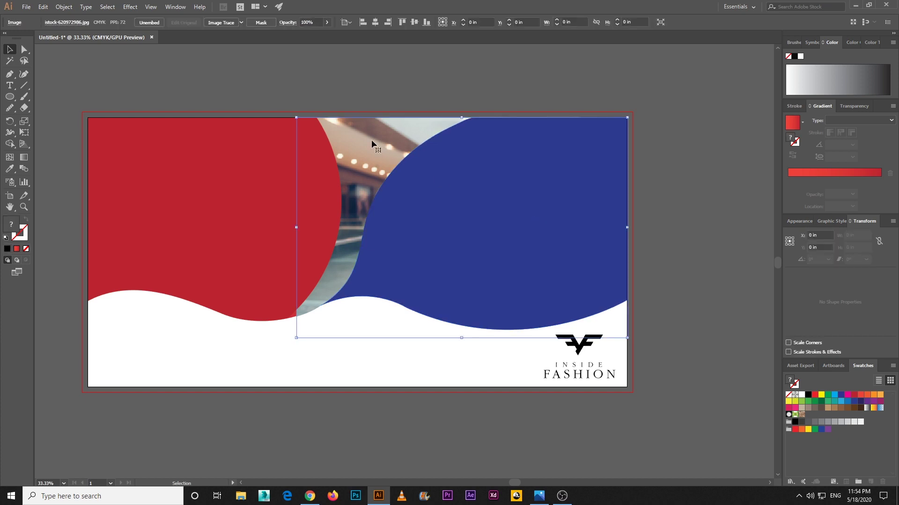
left_click(534, 173, "shift")
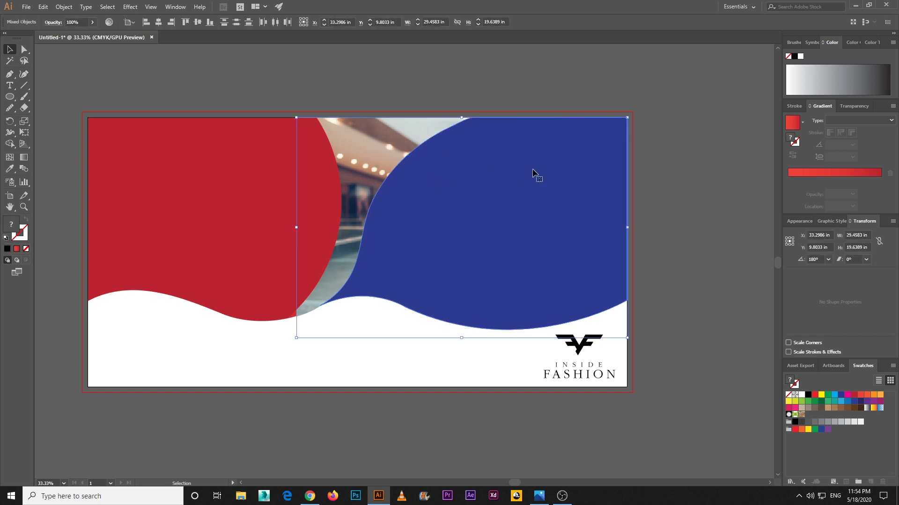
Clip the photo inside the blue wave shape and zoom in to inspect its edges.
right_click(518, 184)
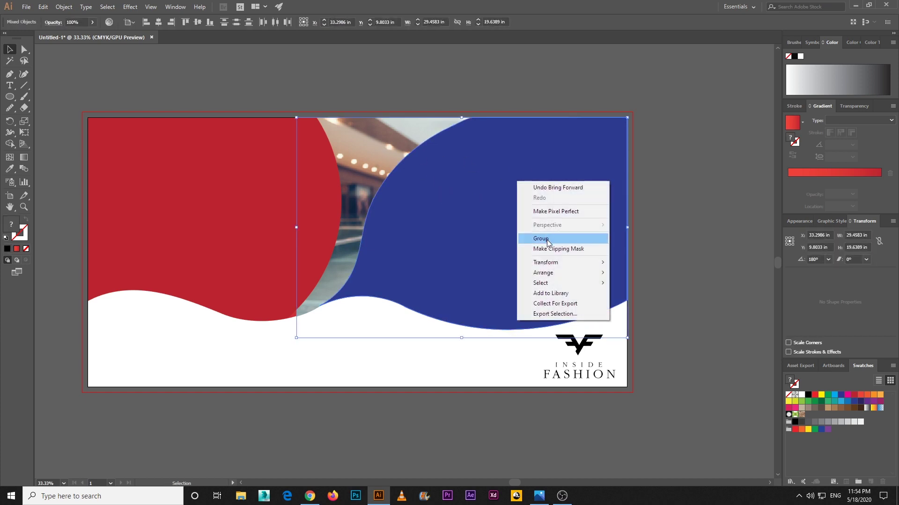
left_click(557, 248)
left_click(701, 243)
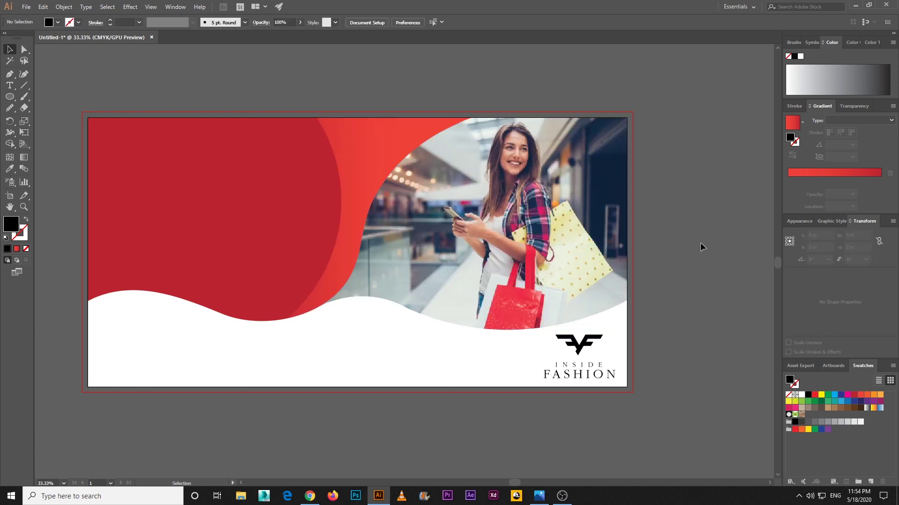
key("ctrl+equal")
left_click_drag(651, 200, 615, 248)
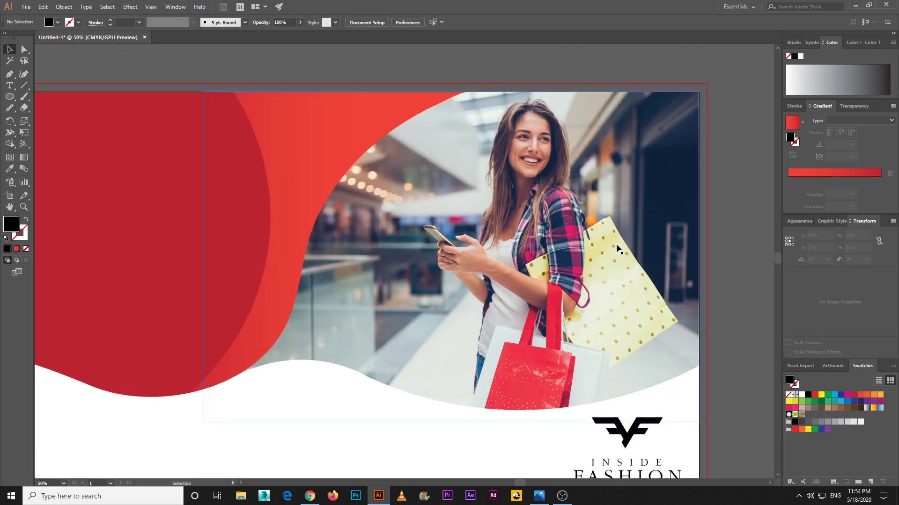
key("ctrl+equal")
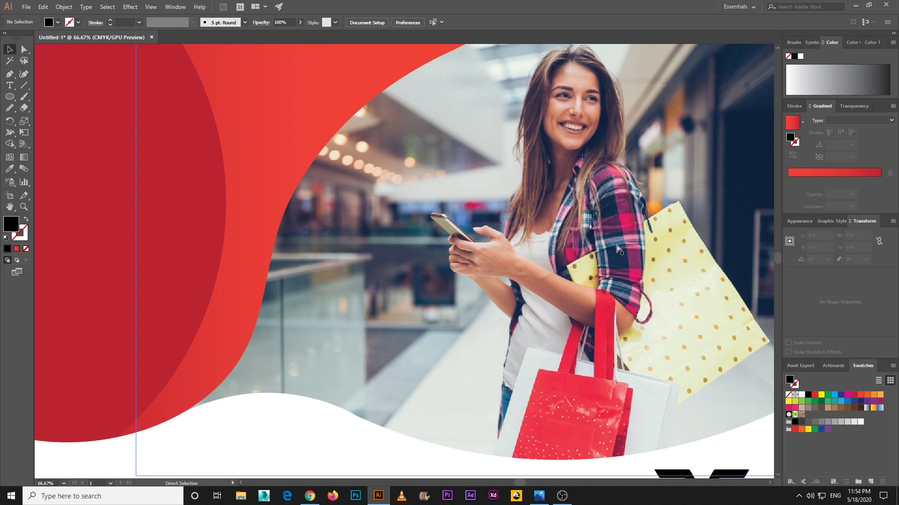
key("ctrl+equal")
left_click_drag(623, 213, 506, 283)
key("ctrl+equal")
Zoom back out and frame the banner's red left side up close.
key("ctrl+minus")
key("ctrl+minus")
key("ctrl+minus")
key("ctrl+minus")
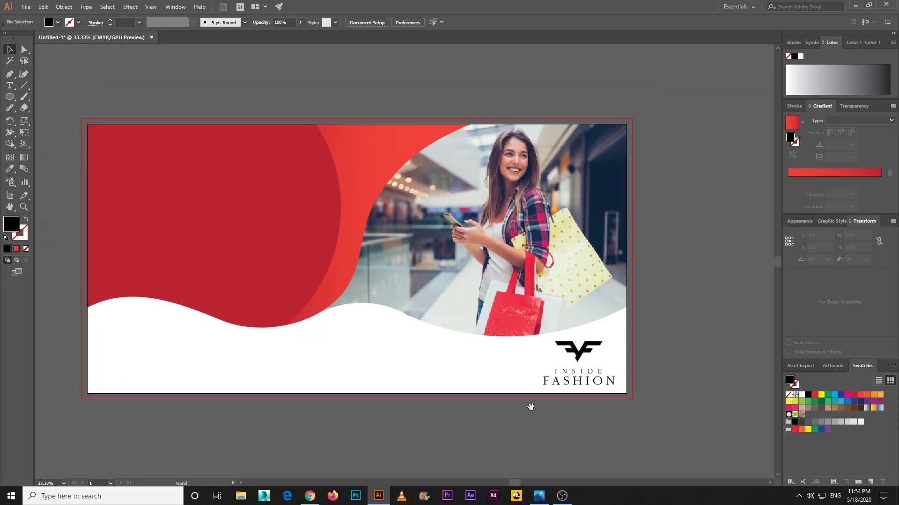
left_click_drag(530, 407, 552, 412)
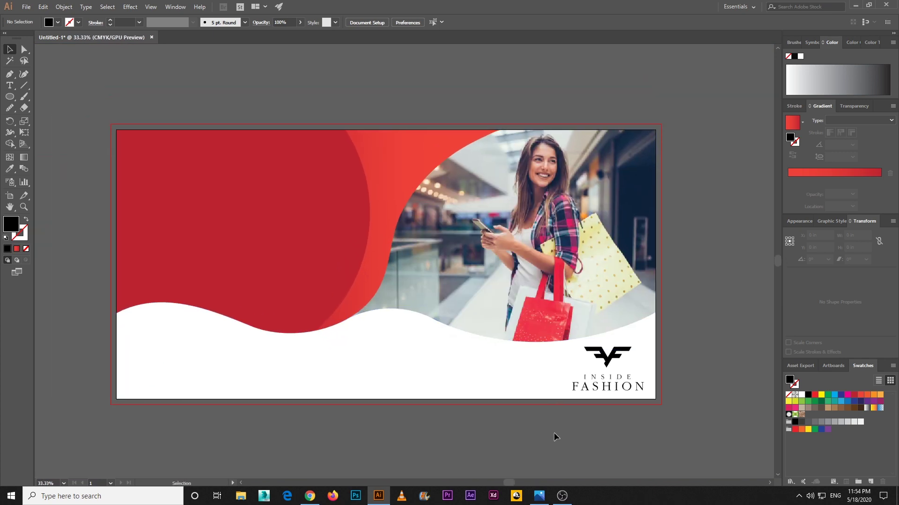
key("ctrl+equal")
left_click_drag(394, 325, 463, 383)
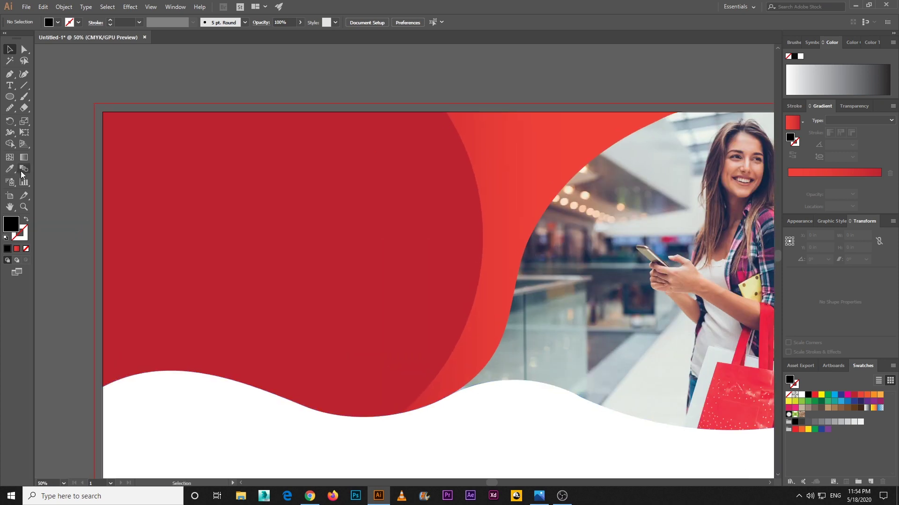
left_click(8, 88)
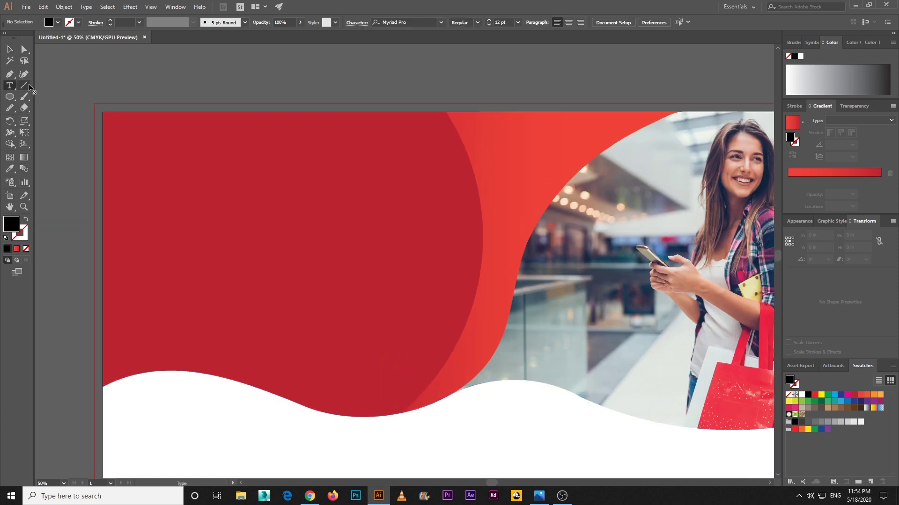
Type 'Super Eid Offer' on the red area at upper left and scale it up.
left_click_drag(15, 89, 33, 87)
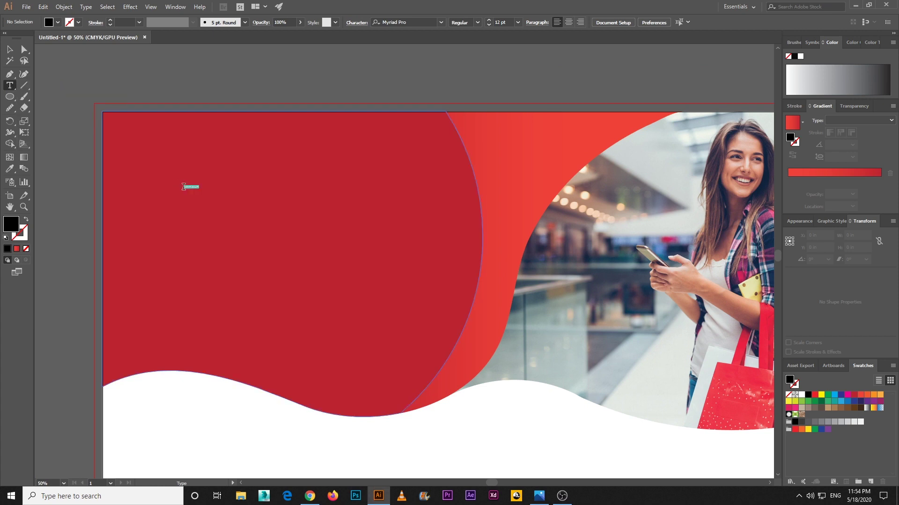
left_click(184, 187)
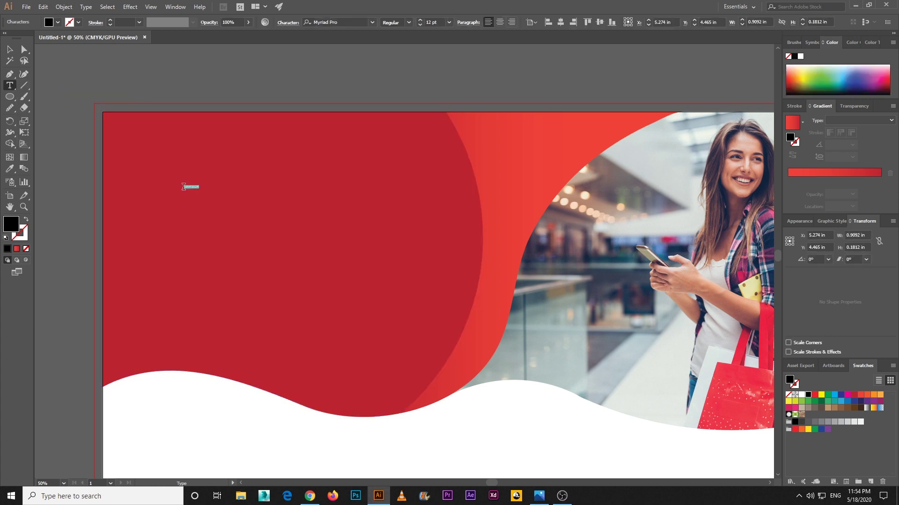
key("BackSpace")
key("Escape")
left_click_drag(204, 192, 255, 199)
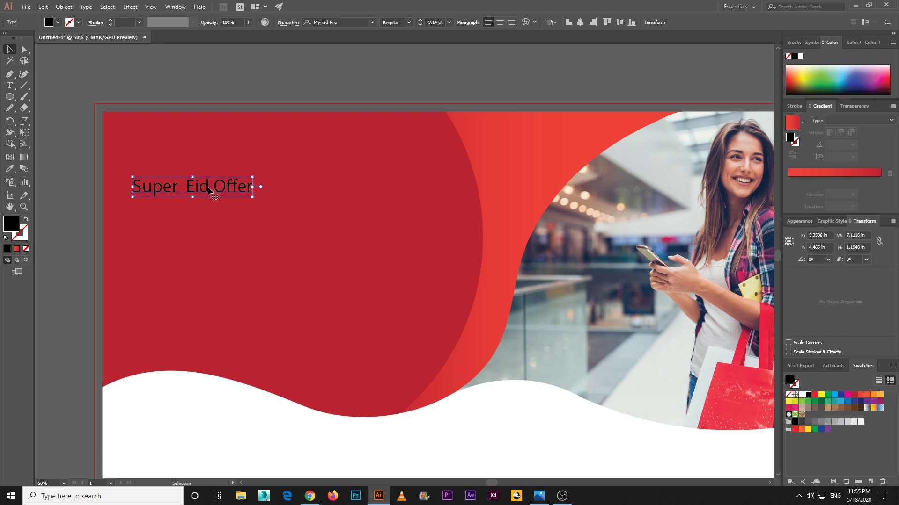
Set the heading to Century Gothic with a white fill.
key("ctrl+shift+a")
left_click(234, 189)
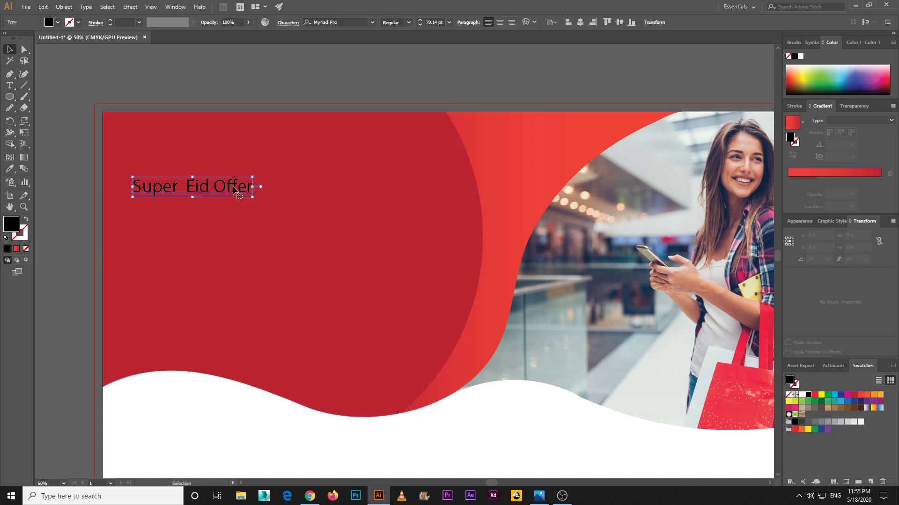
left_click(340, 22)
type("d")
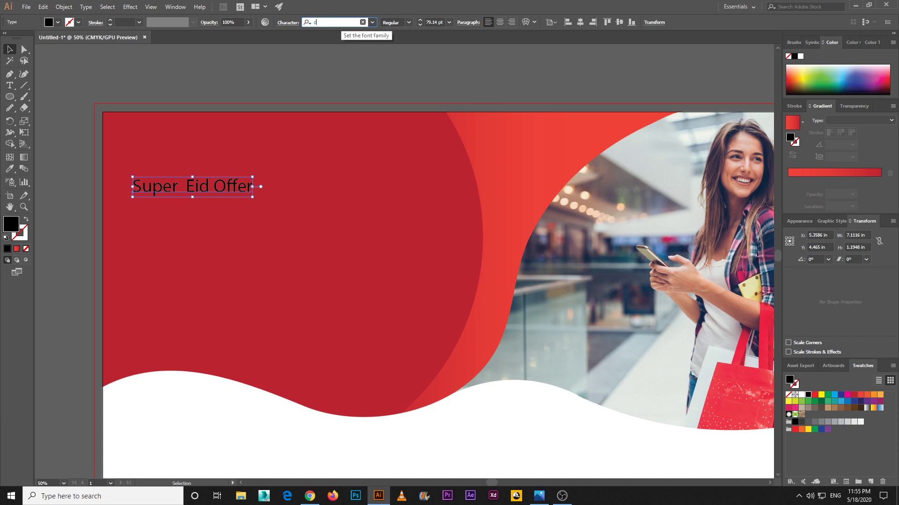
type("entu")
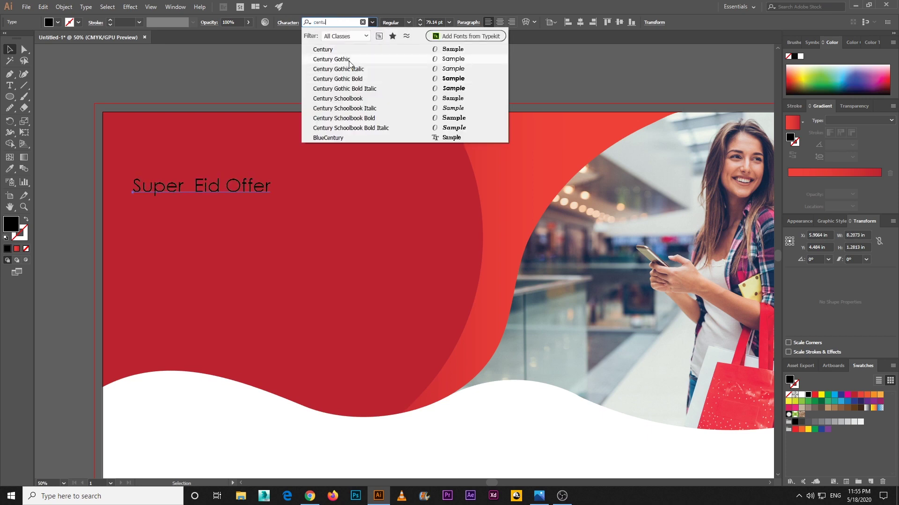
left_click(349, 59)
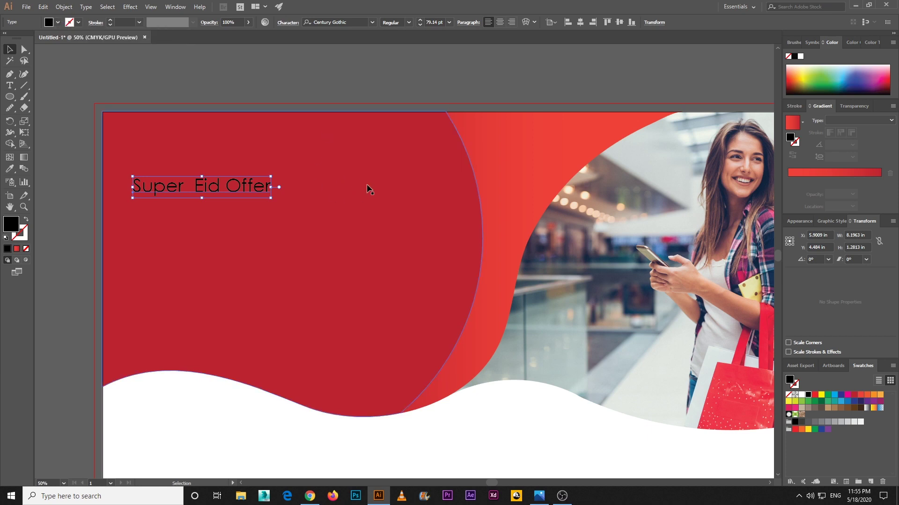
left_click(58, 22)
left_click(20, 41)
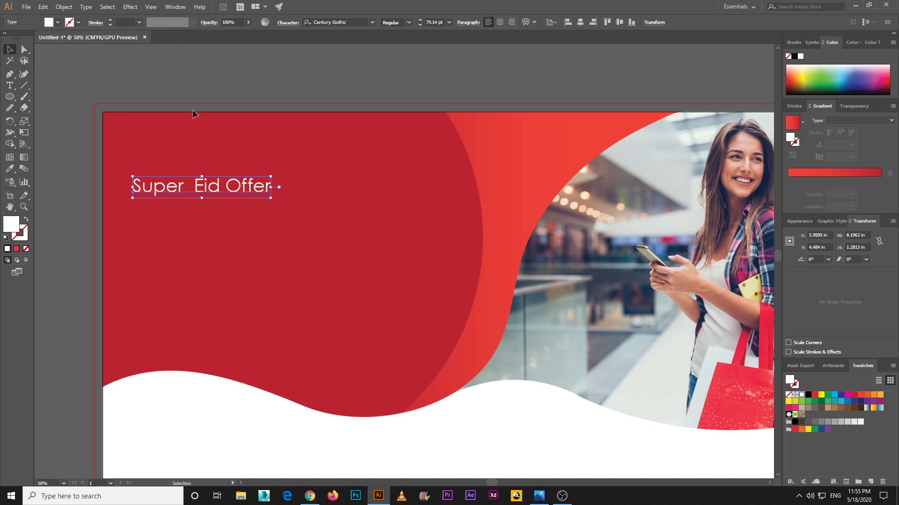
Make the heading All Caps and shift it slightly right.
left_click(283, 23)
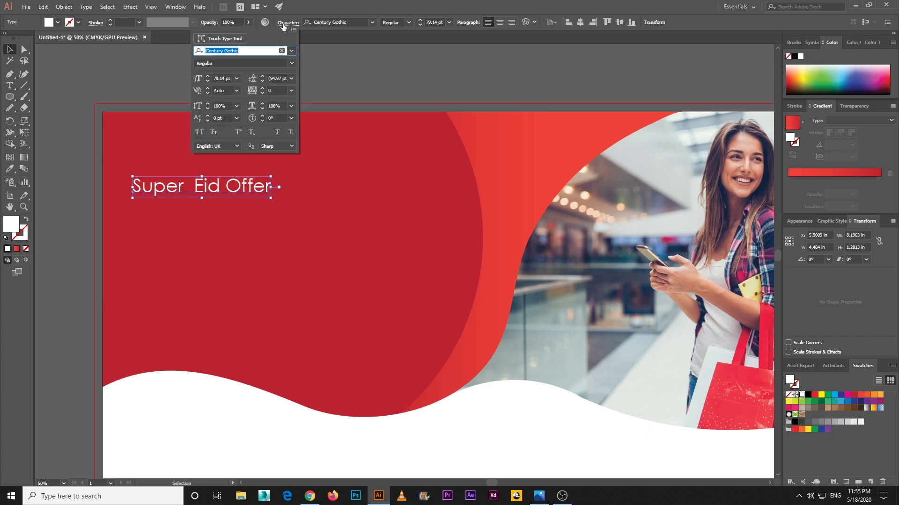
left_click(204, 132)
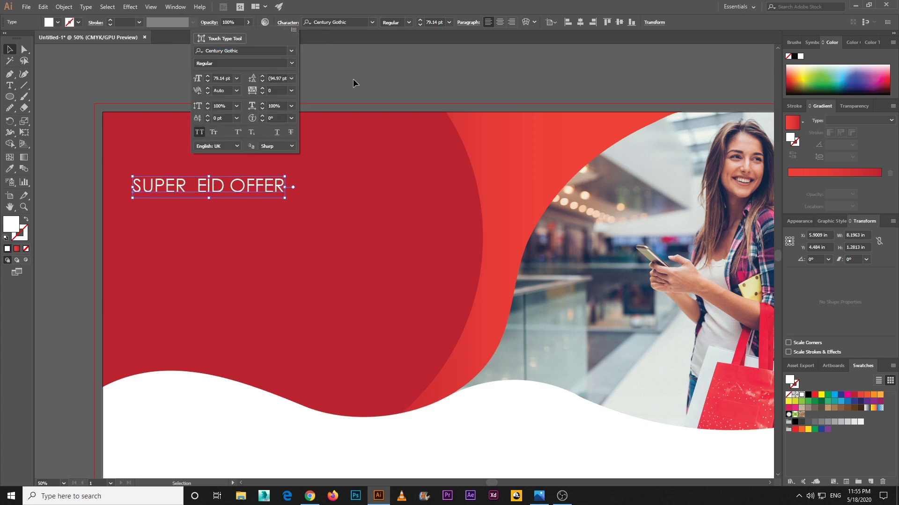
left_click_drag(269, 183, 251, 189)
left_click(245, 87)
Draw a white rounded-rectangle pill under the heading and nudge it left.
left_click(10, 97)
left_click(70, 108)
left_click_drag(146, 198, 337, 236)
left_click(18, 51)
left_click_drag(210, 221, 186, 219)
key("Left")
key("Left")
key("Left")
key("Left")
key("Left")
key("Left")
key("Left")
key("Left")
key("Left")
key("Left")
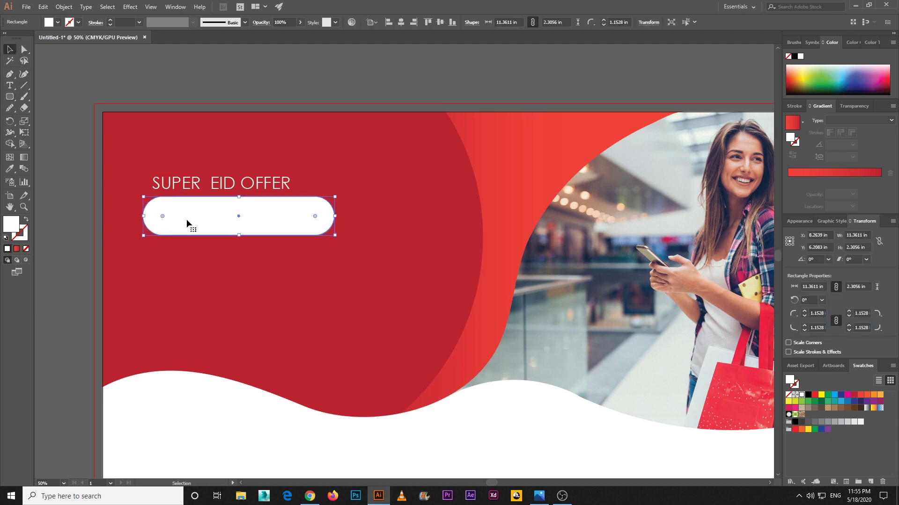
key("ctrl+shift+a")
Change SUPER to SPECIAL in the heading and start a new text line below the pill.
left_click(182, 190)
double_click(202, 183)
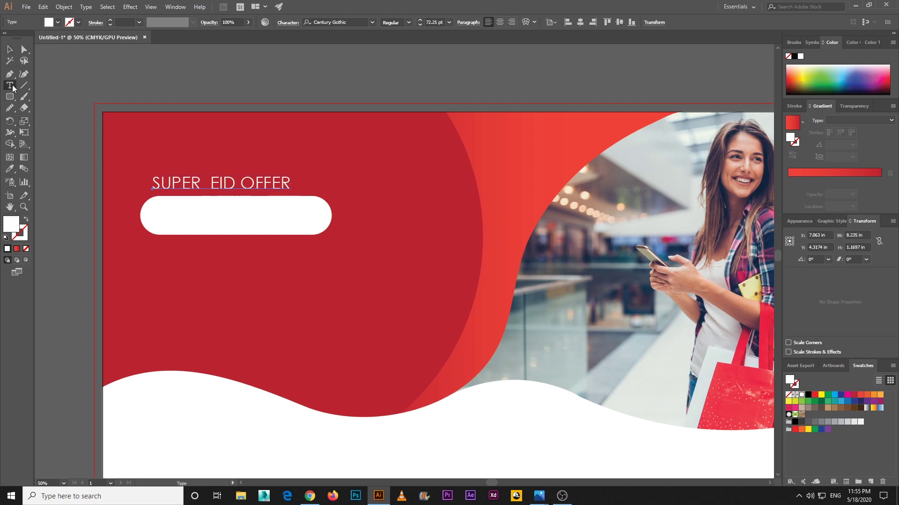
left_click_drag(200, 183, 154, 180)
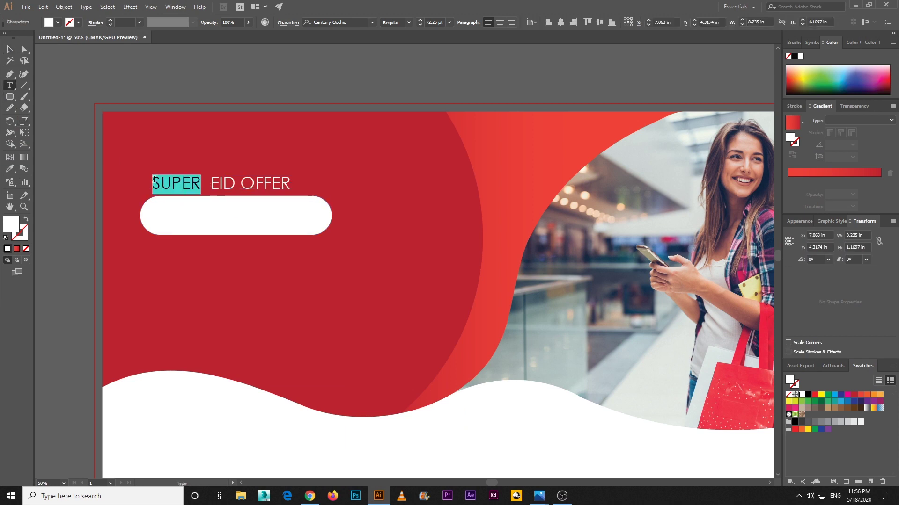
type("SPECIAL")
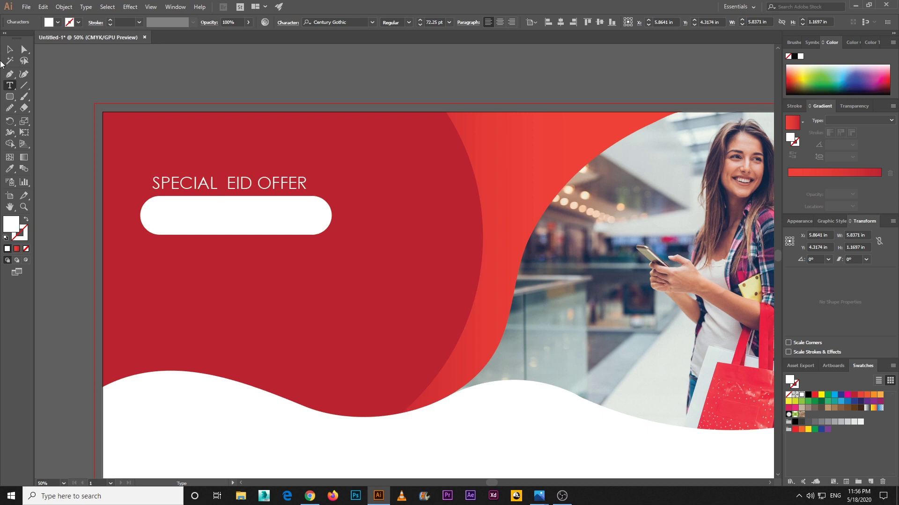
key("Escape")
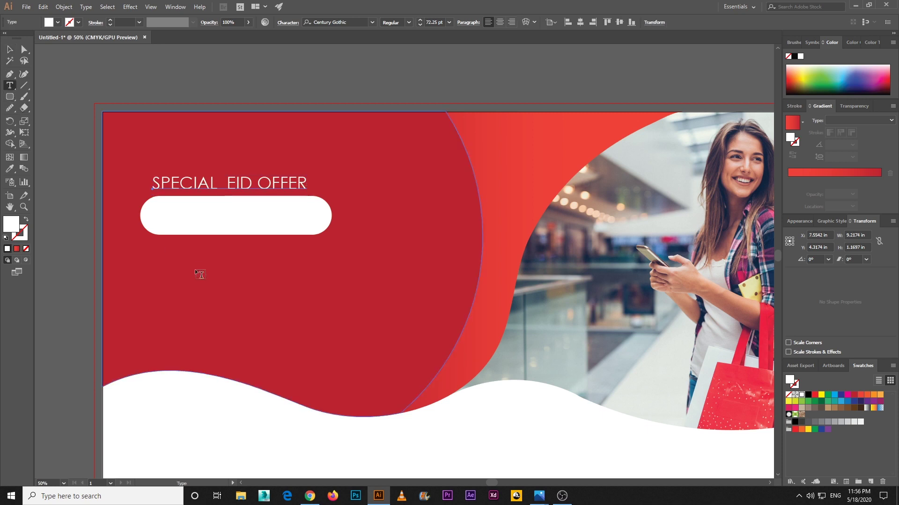
left_click(196, 271)
type("UP")
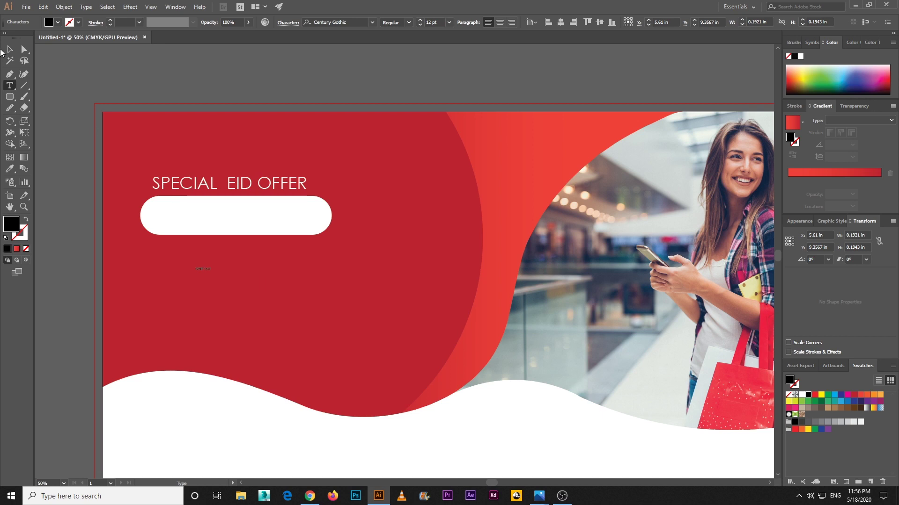
Enlarge SUPER SALE, set it in Impact, and centre it on the white pill.
left_click(3, 50)
left_click_drag(212, 273, 282, 302)
left_click_drag(234, 276, 256, 264)
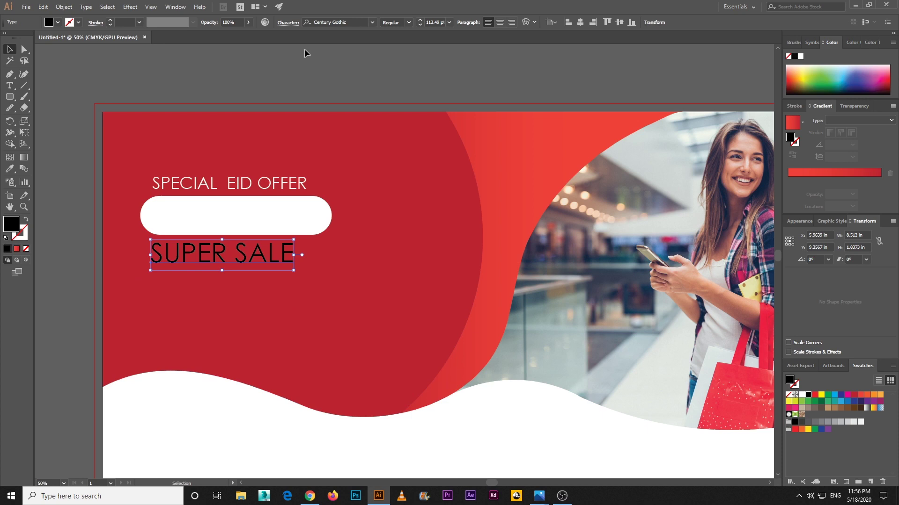
left_click(340, 22)
type("IMPA")
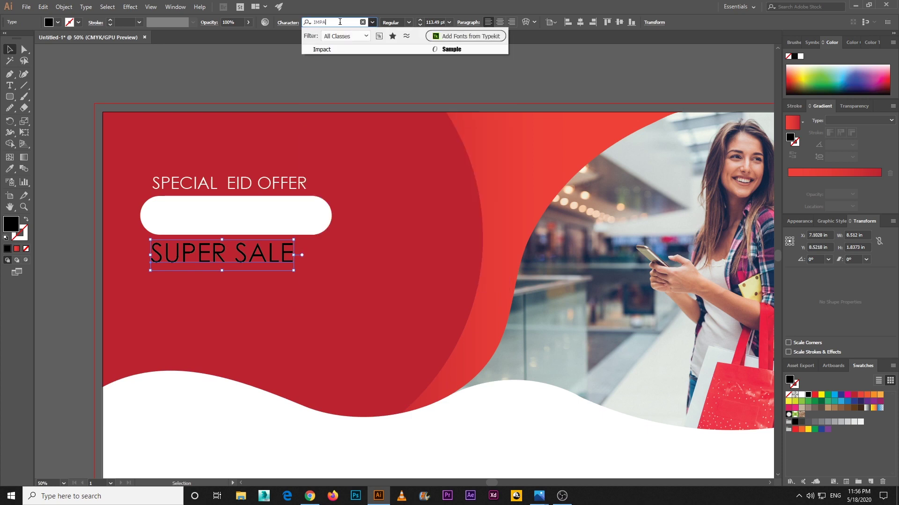
type("CT")
left_click(326, 49)
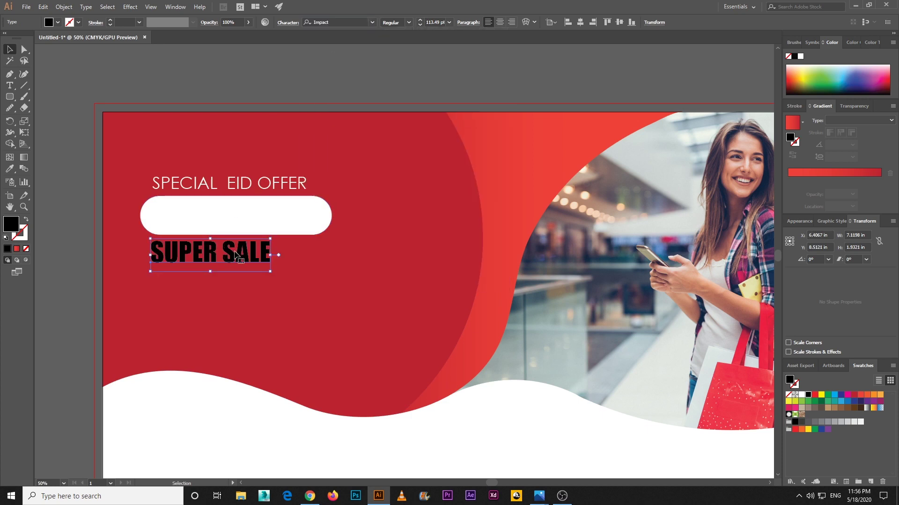
left_click_drag(234, 254, 235, 215)
left_click(249, 66)
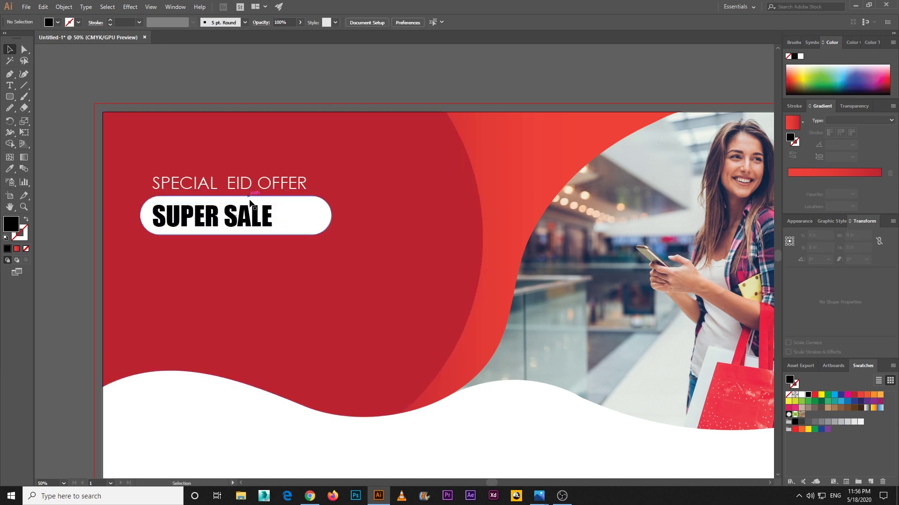
mouse_move(246, 223)
left_mouse_down()
mouse_move(271, 217)
mouse_move(264, 223)
left_mouse_up()
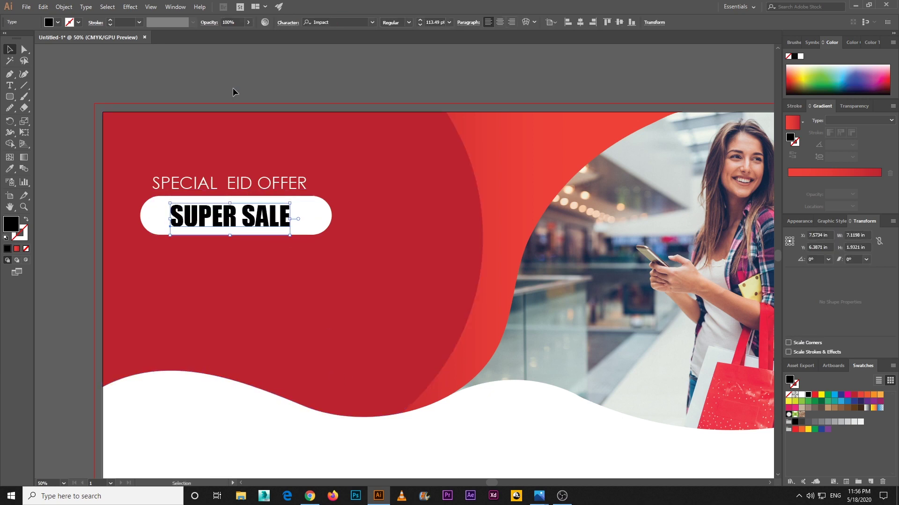
left_click(232, 87)
Centre the heading, shorten the pill to fit SUPER SALE, and place a SPECIAL EID OFFER copy below.
left_click_drag(237, 182, 254, 182)
left_click(215, 78)
left_click_drag(200, 217, 184, 218)
left_click(326, 216)
left_click_drag(331, 215, 292, 215)
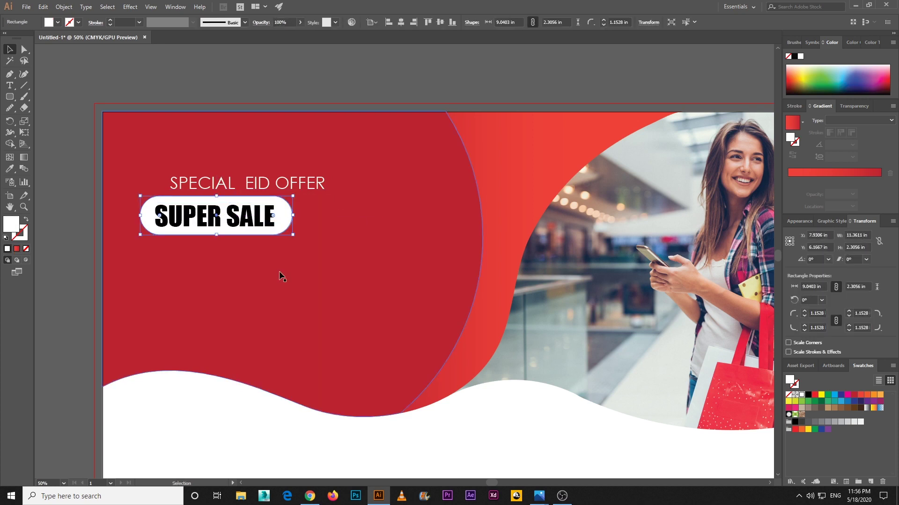
left_click(281, 275)
left_click_drag(219, 186, 213, 253)
left_click(211, 80)
left_click(9, 86)
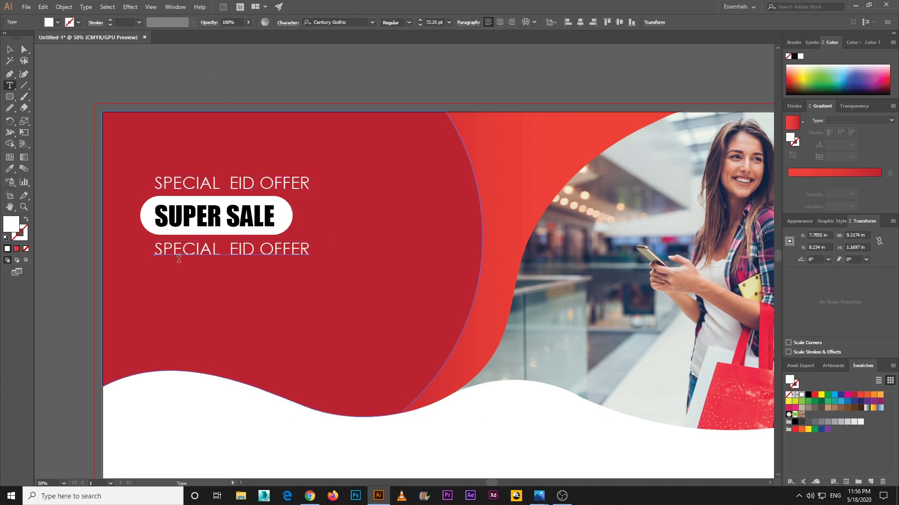
Replace the copied line's text with UP TO 80% DISCOUNT and zoom out.
left_click(197, 249)
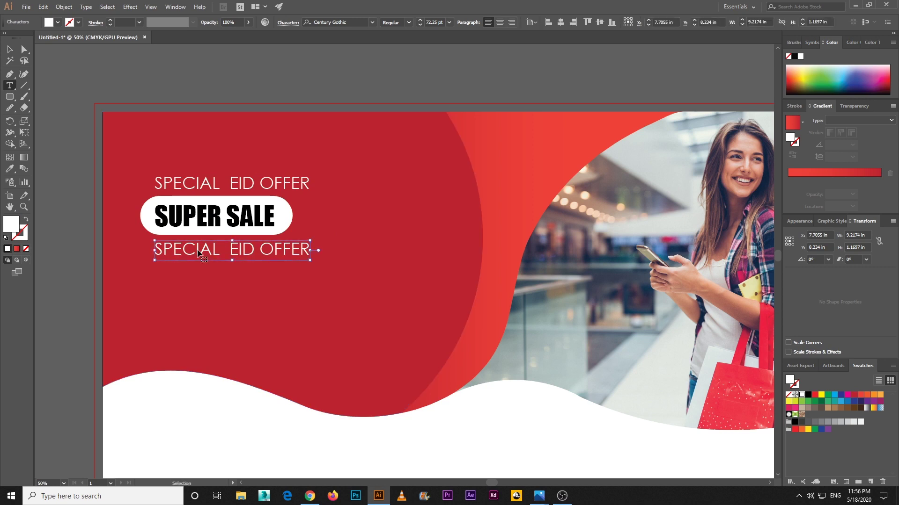
key("ctrl+a")
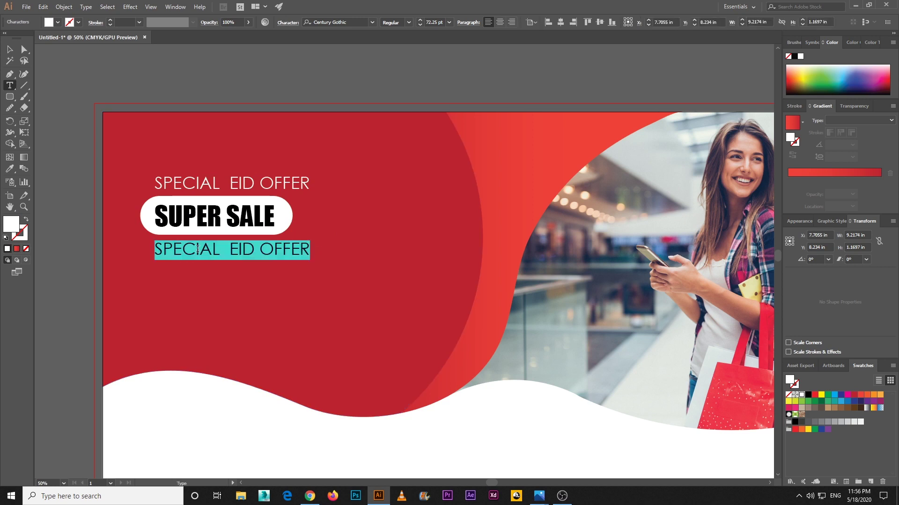
type("UP TO 80")
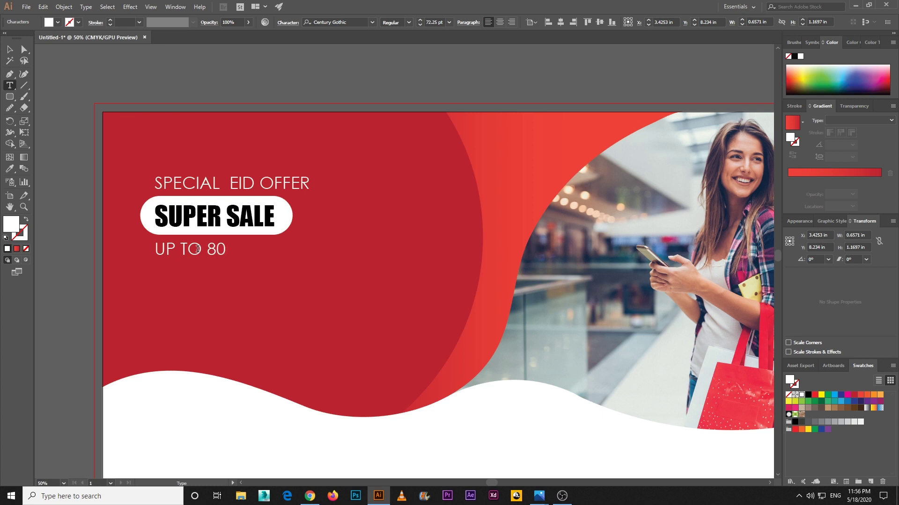
type("% DIS")
key("BackSpace")
type("ISCOUNT")
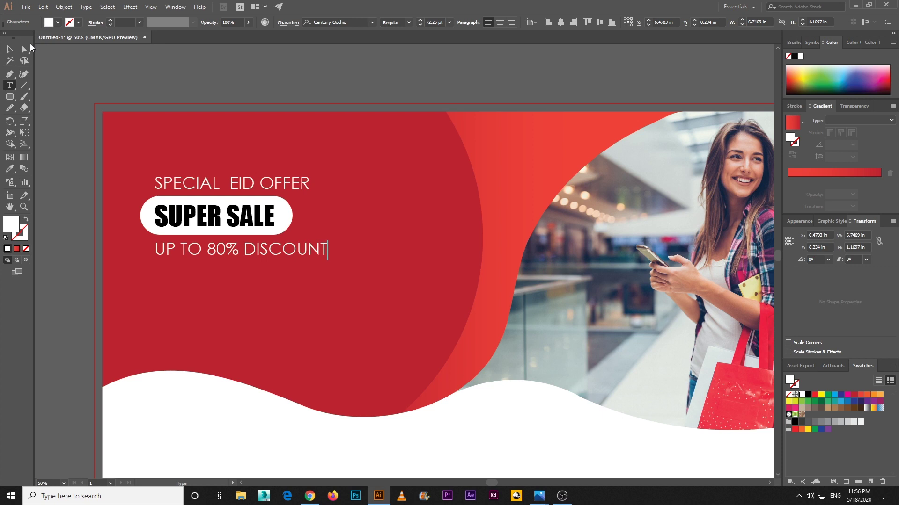
left_click(9, 49)
left_click(97, 83)
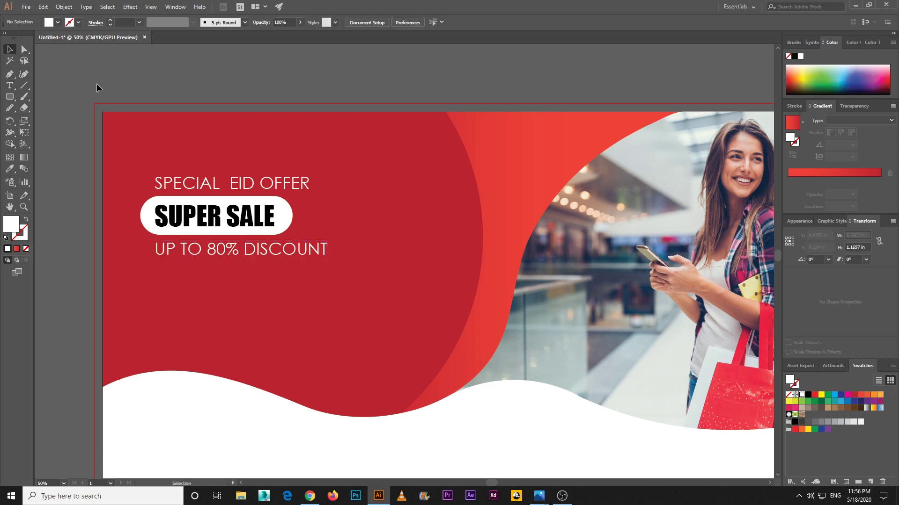
key("ctrl+minus")
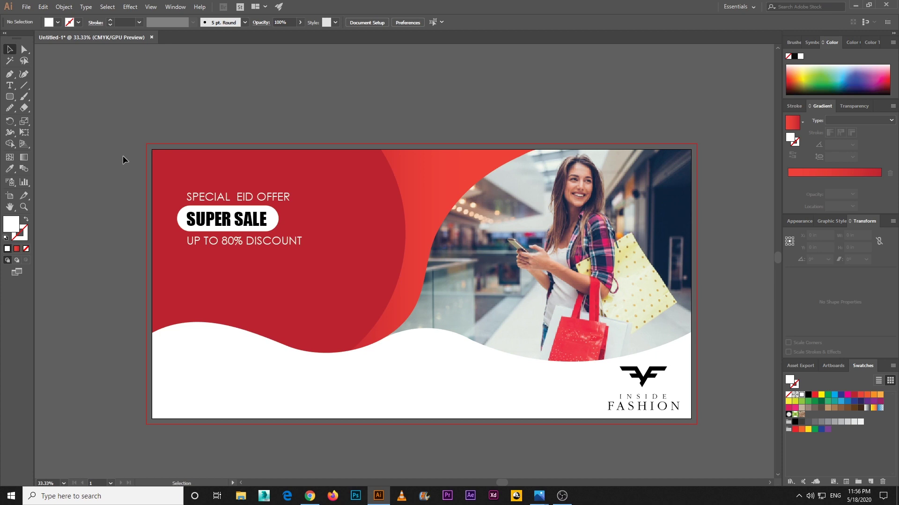
Add an enlarged SHOP NOW line under the wave and Alt-drag the discount line below it.
key("ctrl+plus")
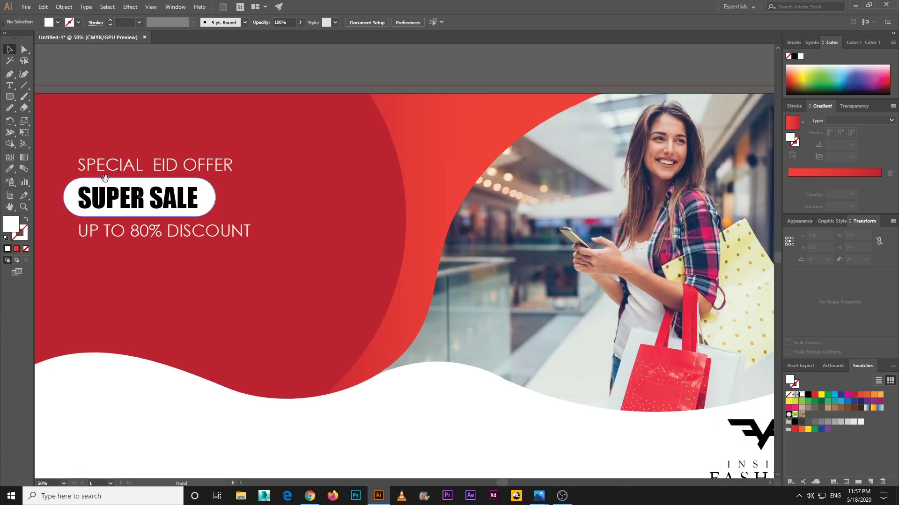
left_click_drag(105, 183, 232, 56)
left_click(10, 85)
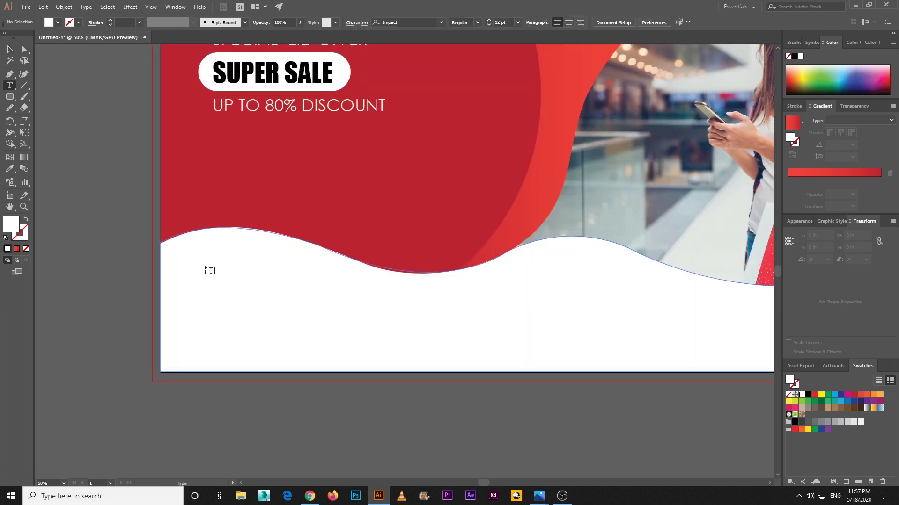
left_click(232, 295)
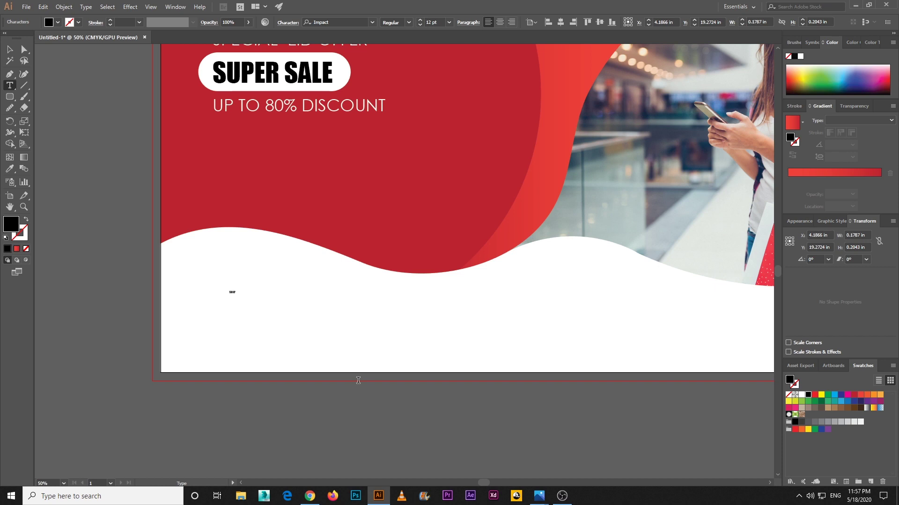
left_click(10, 49)
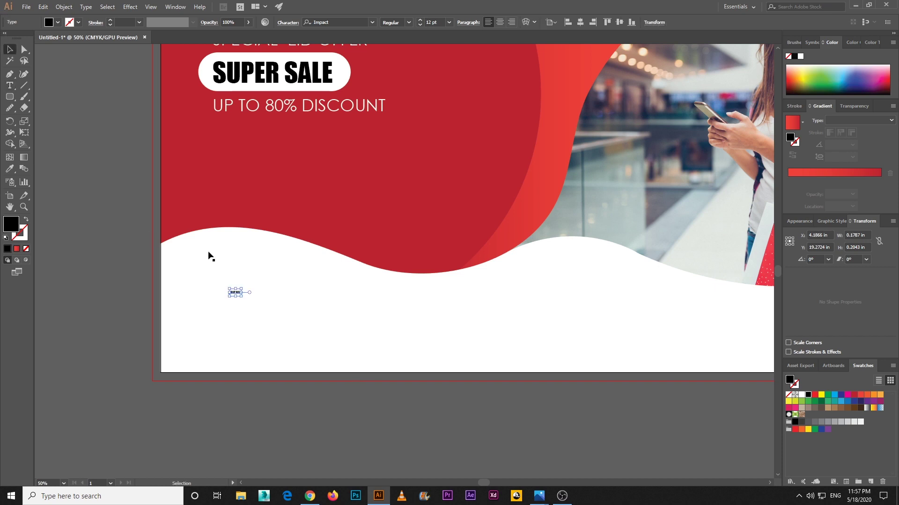
left_click_drag(243, 295, 302, 316)
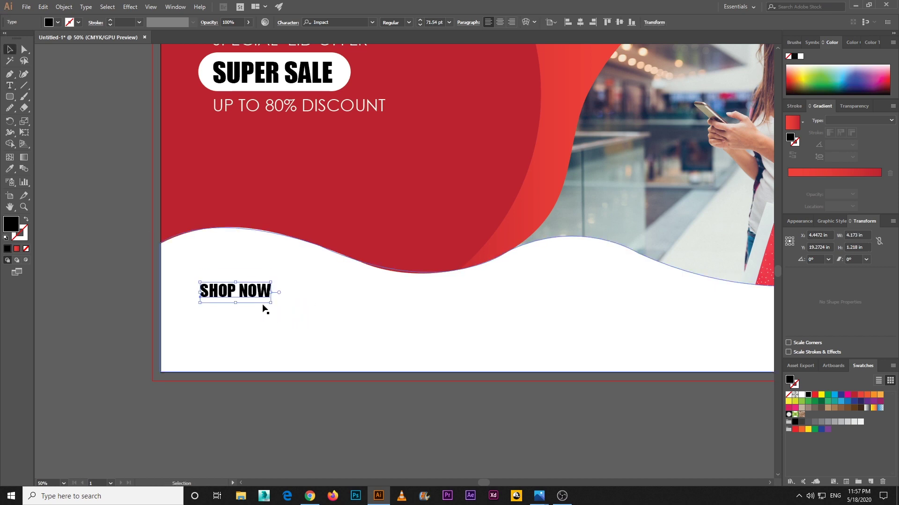
left_click_drag(253, 110, 235, 312)
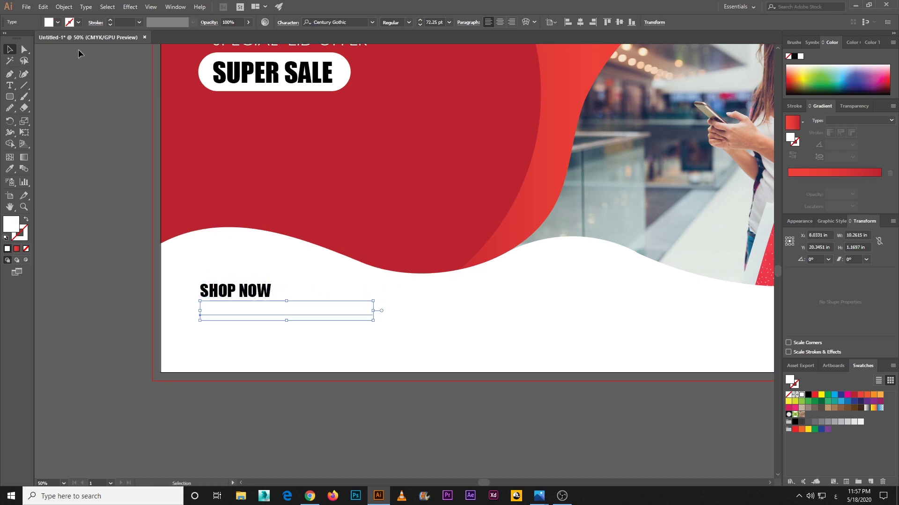
Make the copied discount line black and clear its text, switching the keyboard to English.
left_click(58, 22)
left_click(26, 38)
key("Escape")
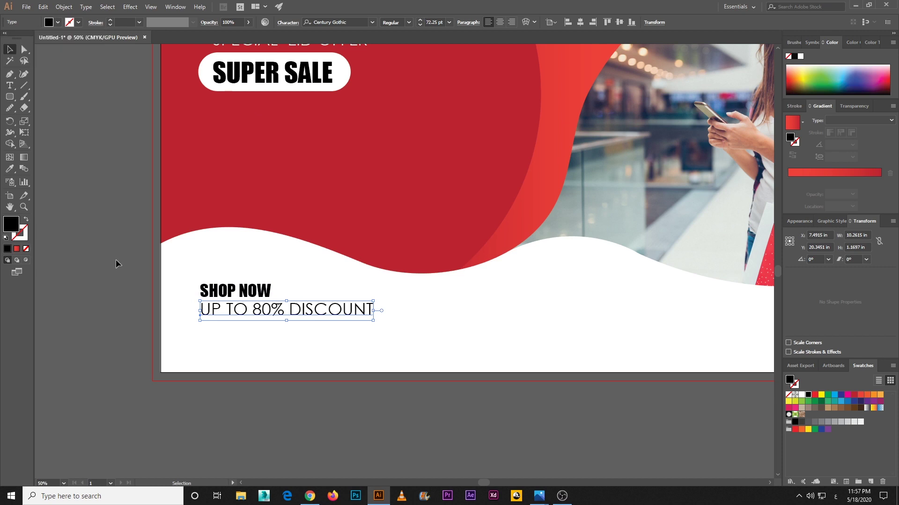
scroll(120, 262, "up", 2)
left_click(13, 86)
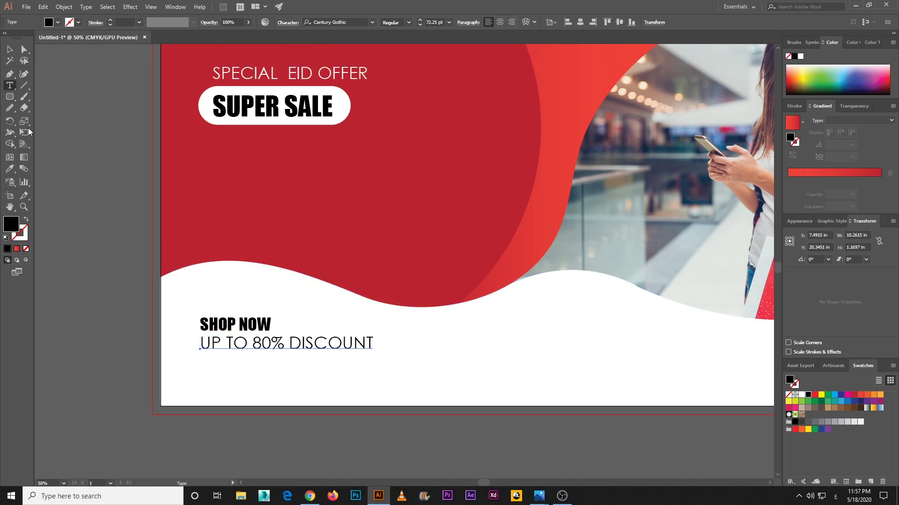
triple_click(227, 342)
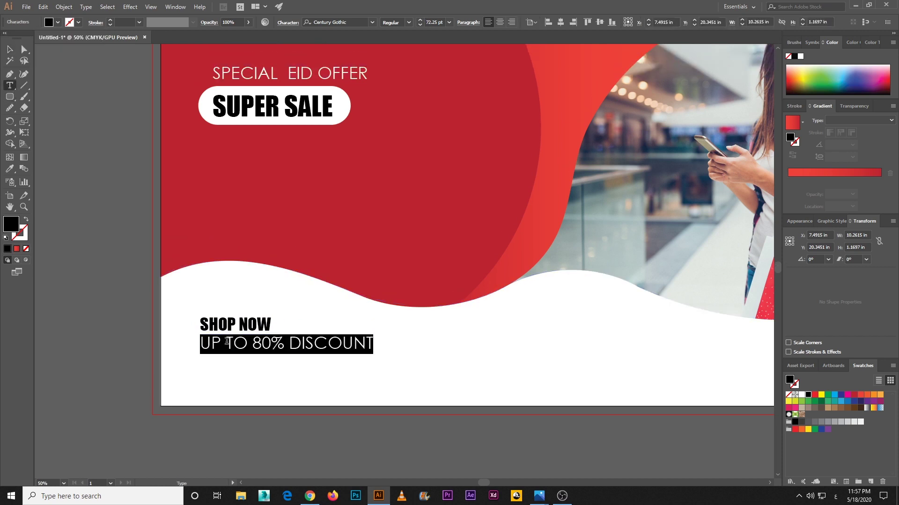
type("صصص")
double_click(235, 341)
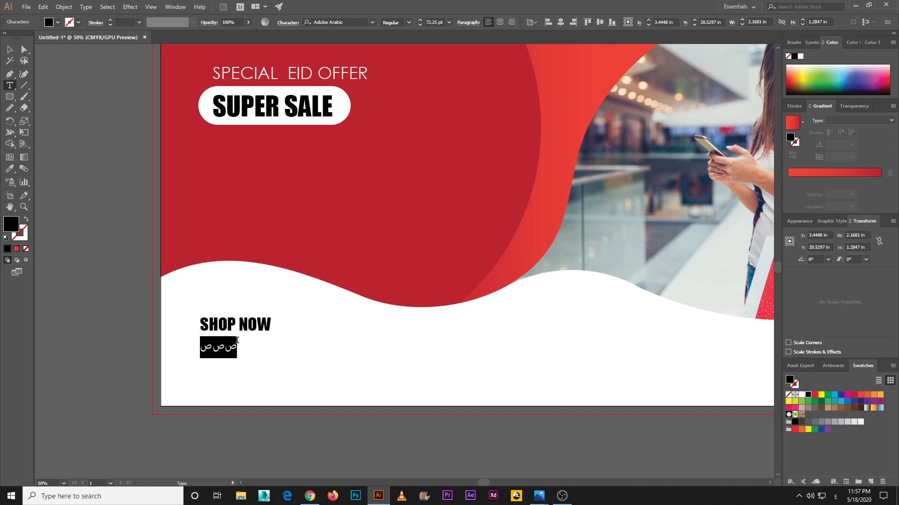
key("BackSpace")
left_click(835, 496)
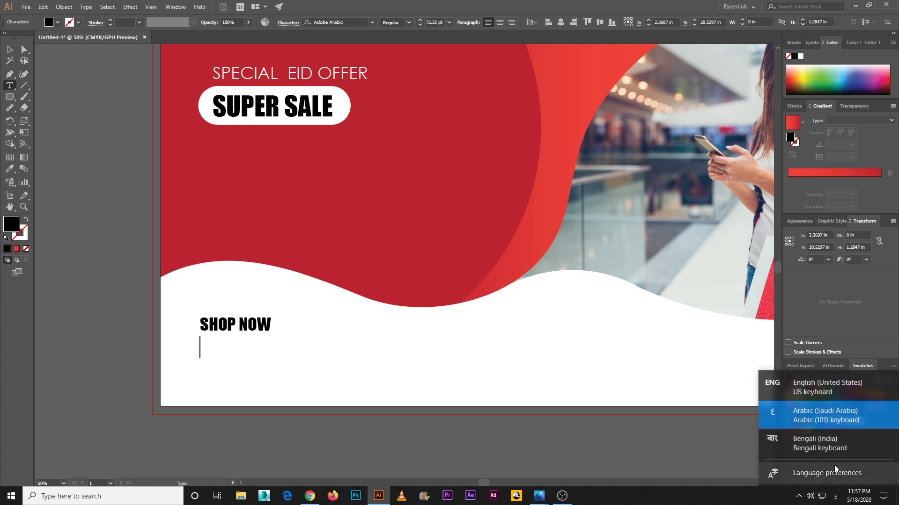
left_click(818, 390)
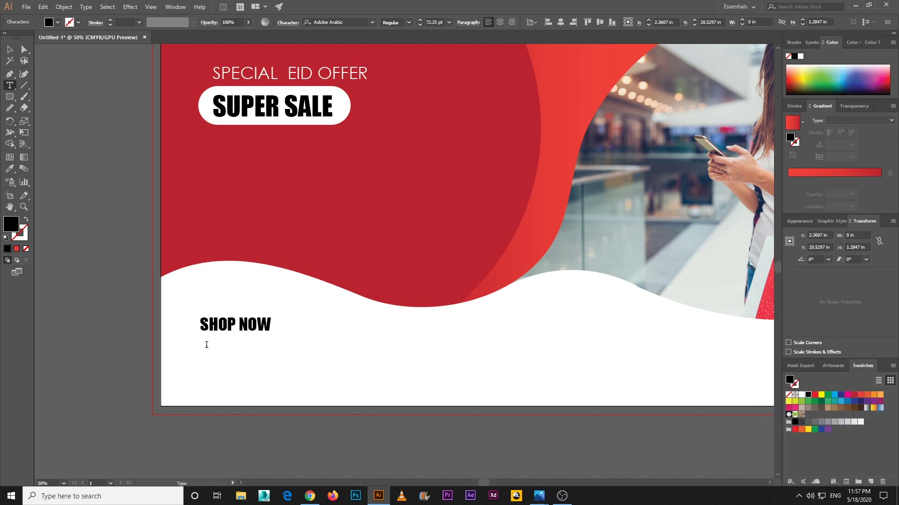
type("www")
left_click(9, 50)
left_click_drag(315, 310, 427, 298)
key("t")
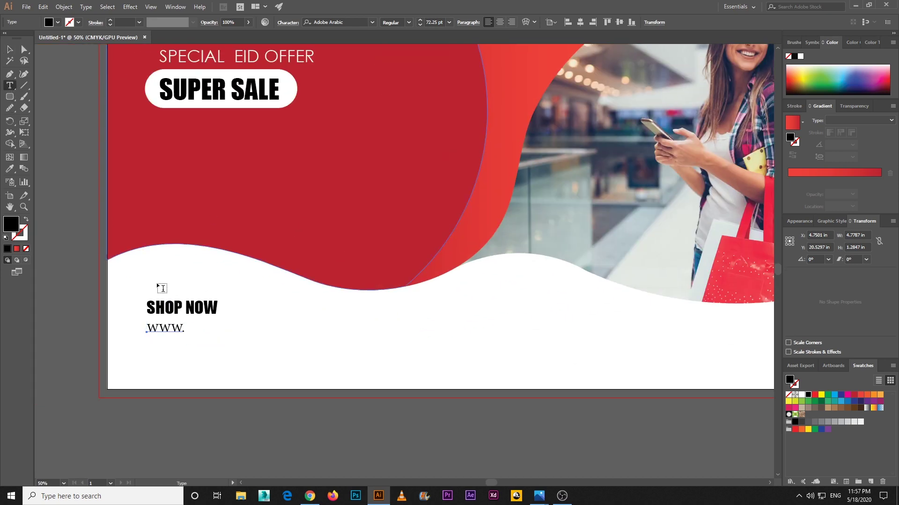
left_click(182, 328)
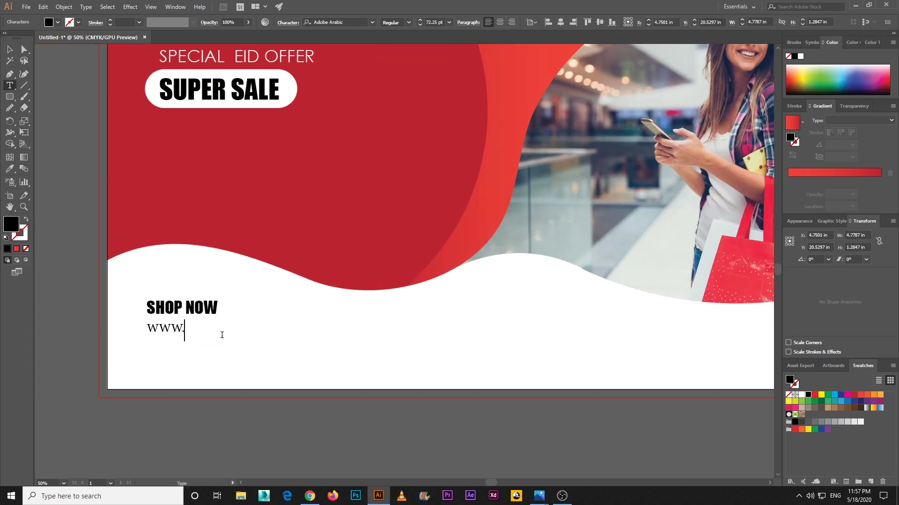
type("INSIDEFASHION.COM")
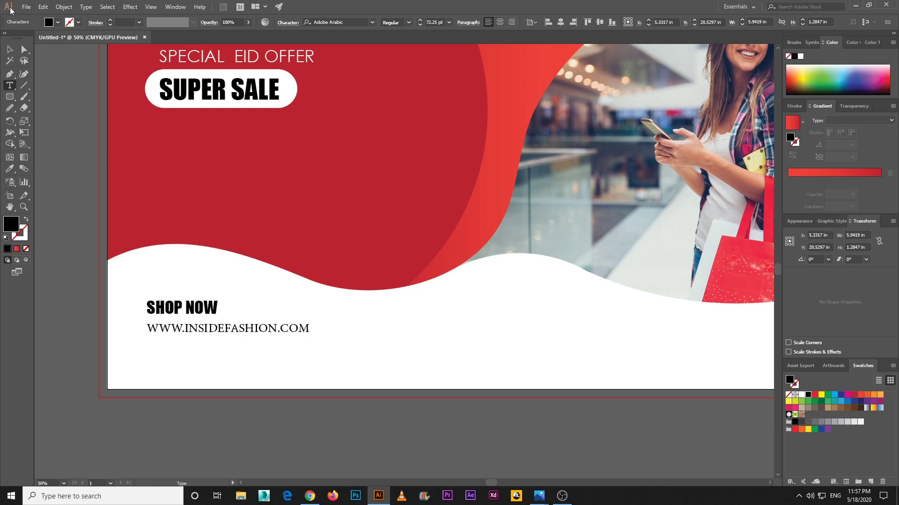
Set the web address to Century Gothic at 50 pt.
left_click(6, 49)
left_click(9, 168)
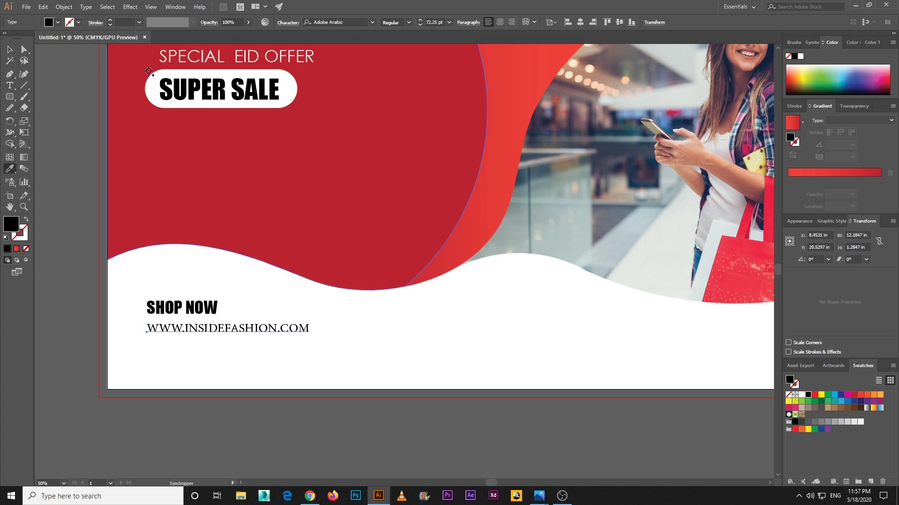
left_click(354, 20)
type("CENTU")
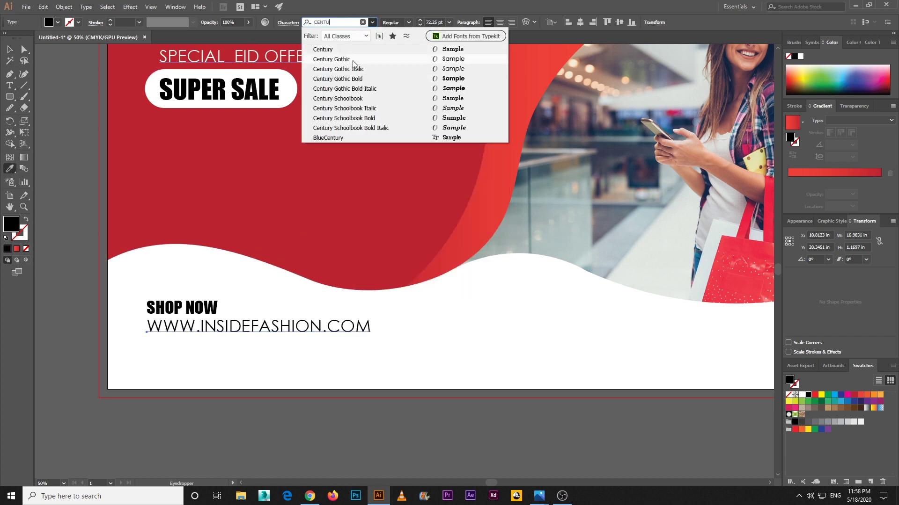
left_click(342, 70)
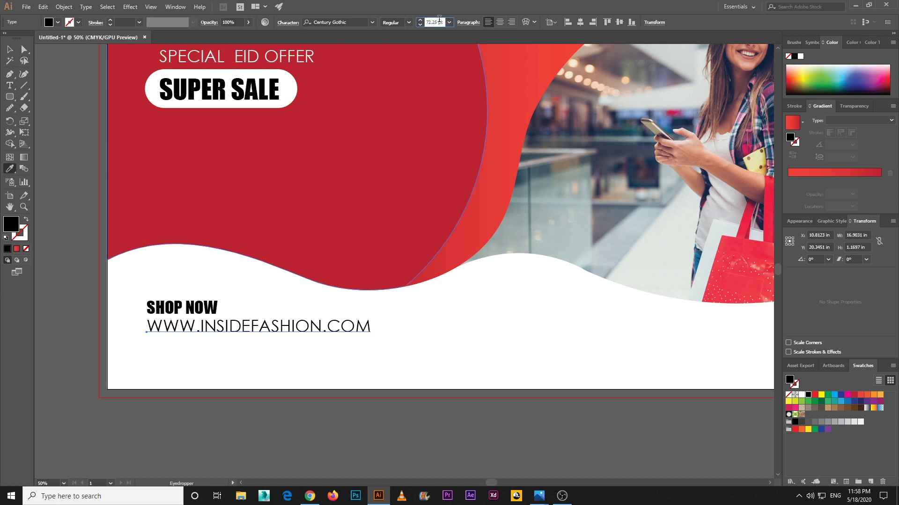
type("50")
key("Return")
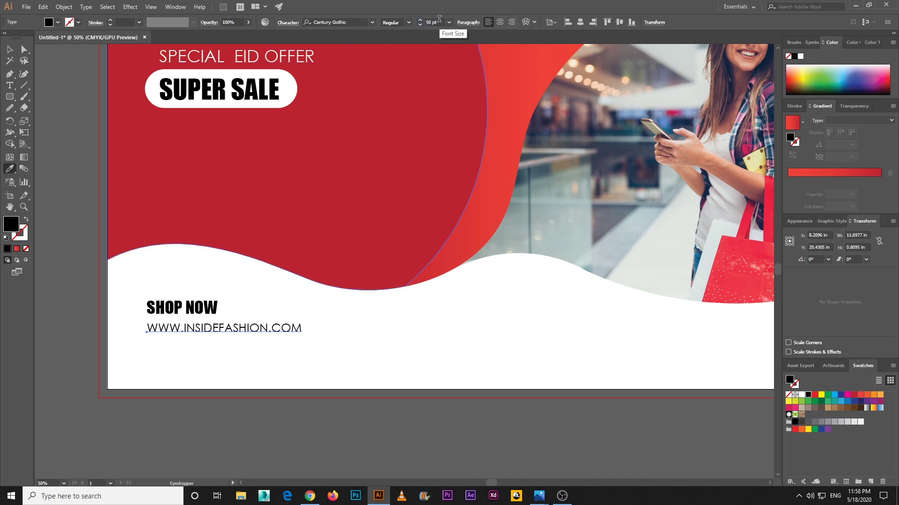
Widen the web address tracking to 15 in the Character settings.
left_click(288, 22)
left_click(277, 90)
double_click(278, 88)
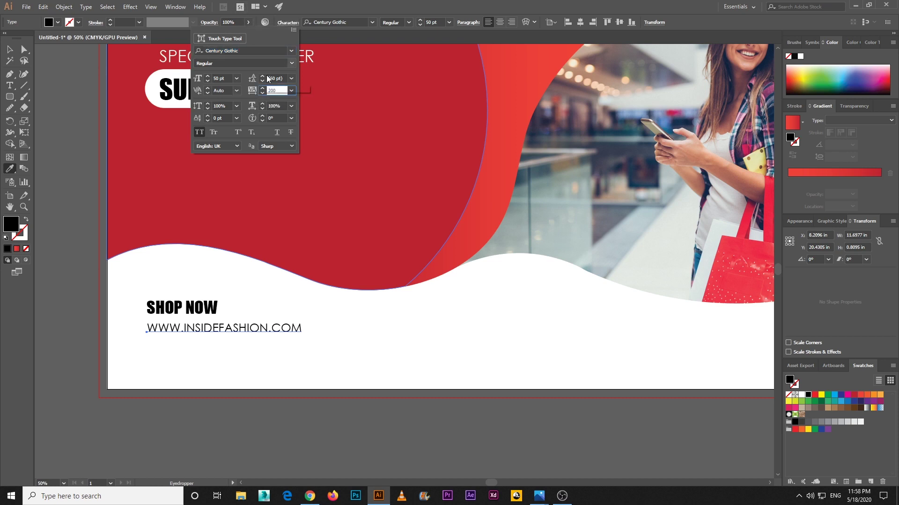
double_click(278, 92)
type("15")
key("Return")
Nudge the web address up slightly and check the whole banner.
left_click(10, 50)
left_click(76, 155)
left_click(181, 334)
left_click_drag(181, 334, 180, 332)
left_click(76, 262)
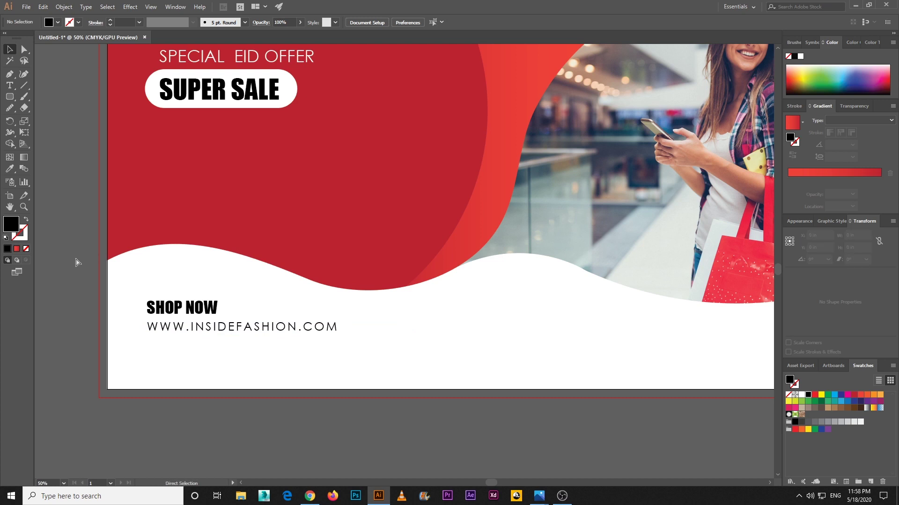
key("ctrl+minus")
key("ctrl+plus")
Type the venue name in the lower white area and position it beside the web address.
scroll(269, 279, "down", 3)
scroll(268, 279, "down", 1)
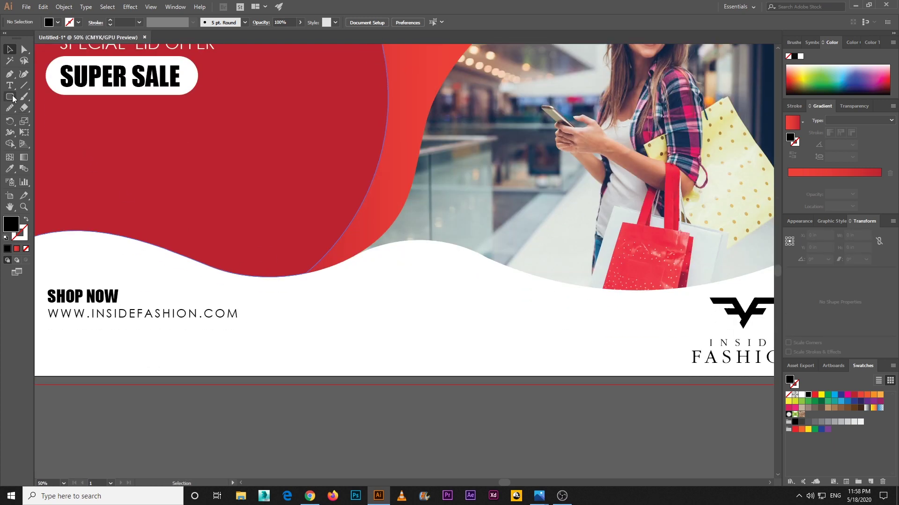
key("t")
left_click(377, 295)
type("SANMAR OCEAN")
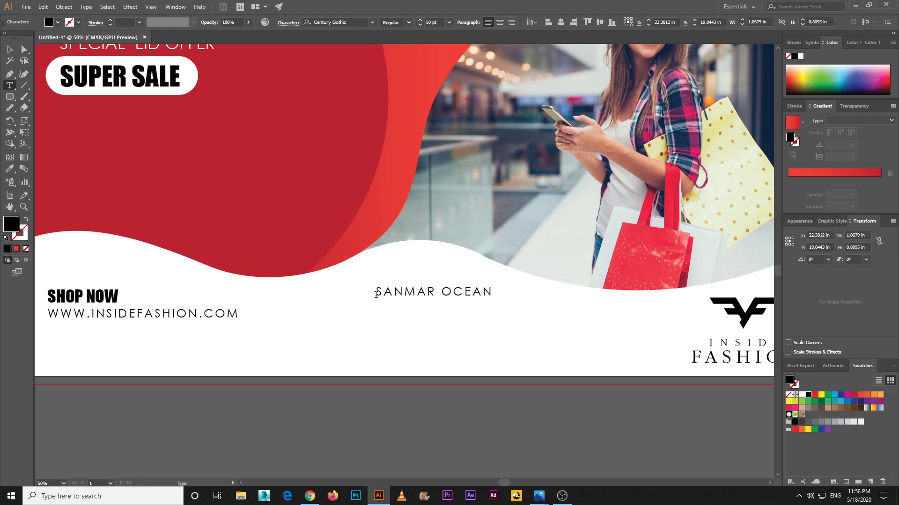
type(" CITY")
left_click(10, 49)
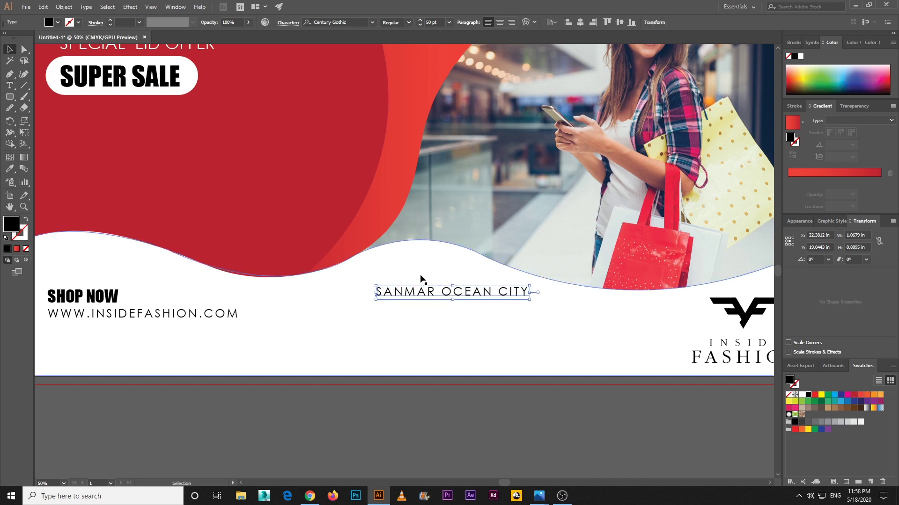
left_click_drag(421, 296, 393, 311)
Replace the copied line with the pasted street address on two lines, adding a line for the phone number.
left_click(9, 86)
left_click(355, 308, "ctrl")
triple_click(355, 308)
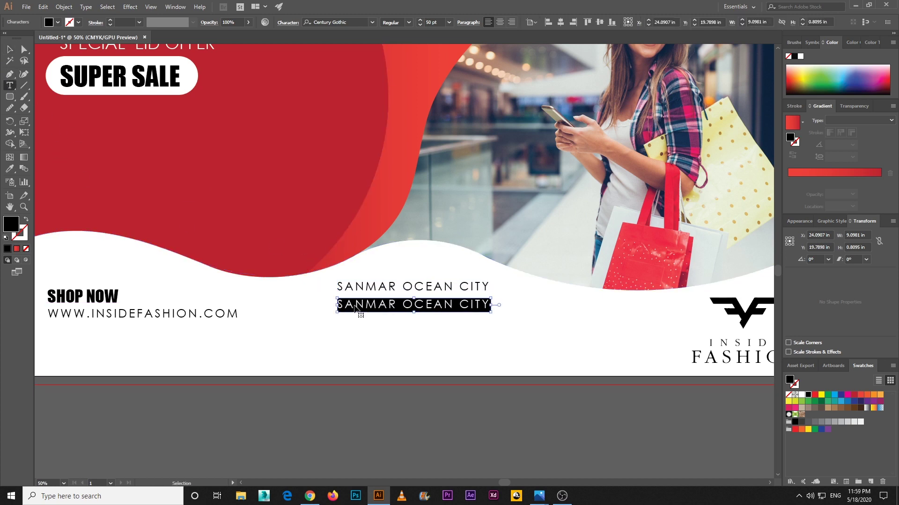
type("997 CDA AVE, CHATTOGRAM 4000")
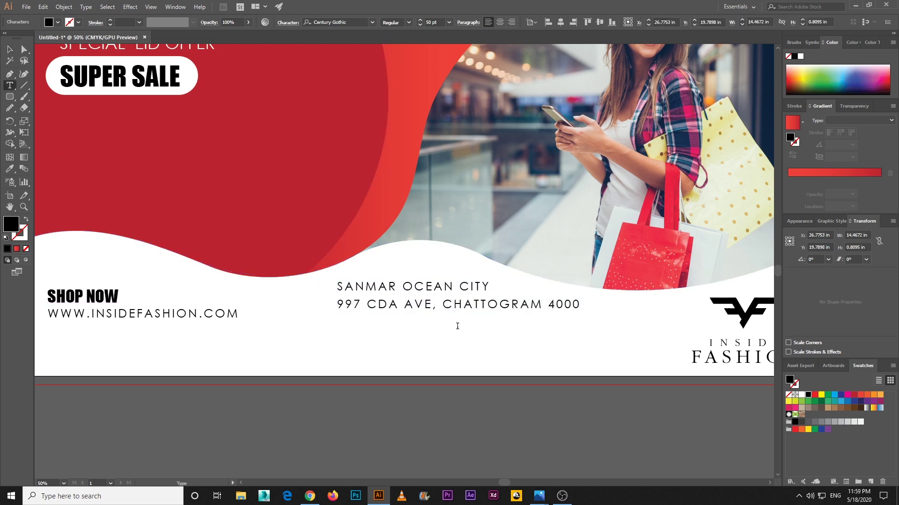
left_click(443, 304)
key("Return")
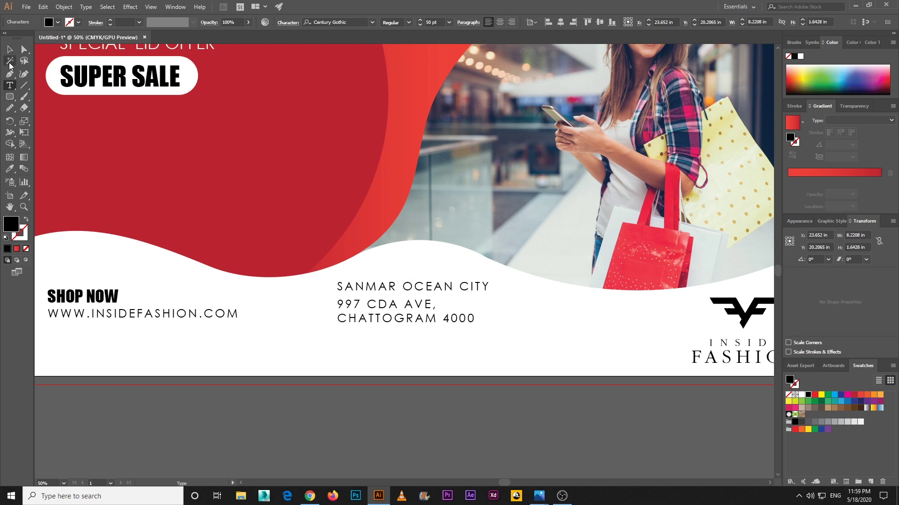
left_click(9, 49)
left_click(9, 86)
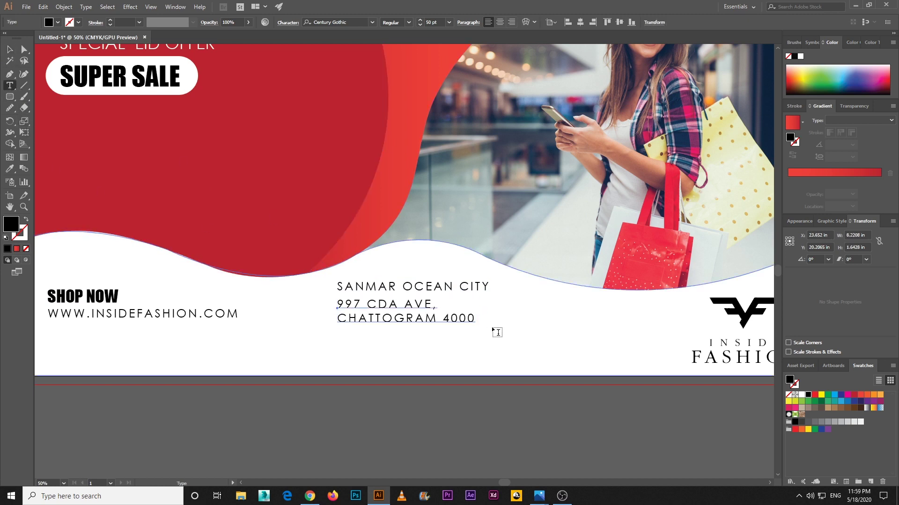
left_click(473, 317)
key("Return")
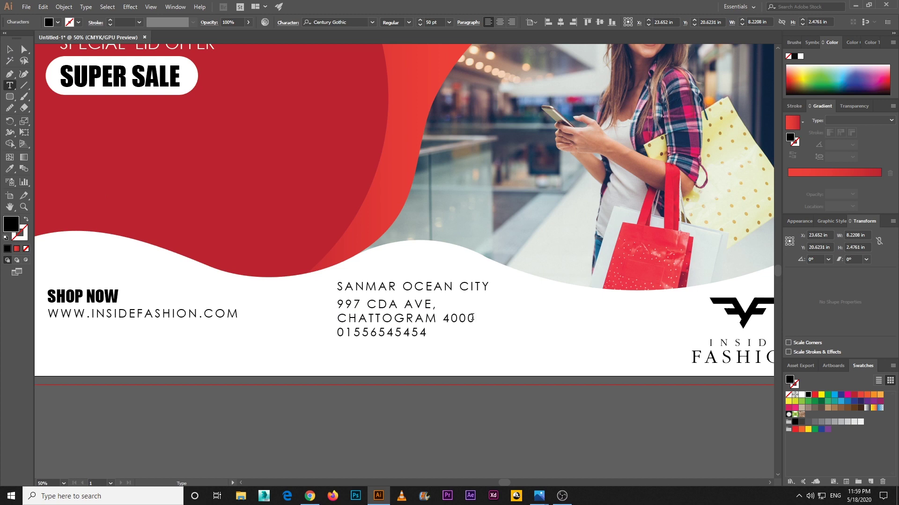
Make the venue name Bold and select the whole contact block.
left_click(11, 50)
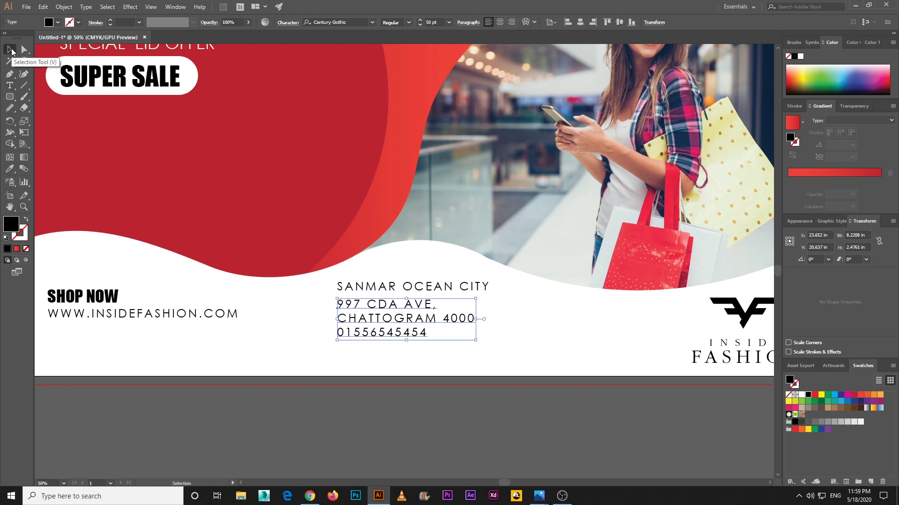
left_click(421, 288)
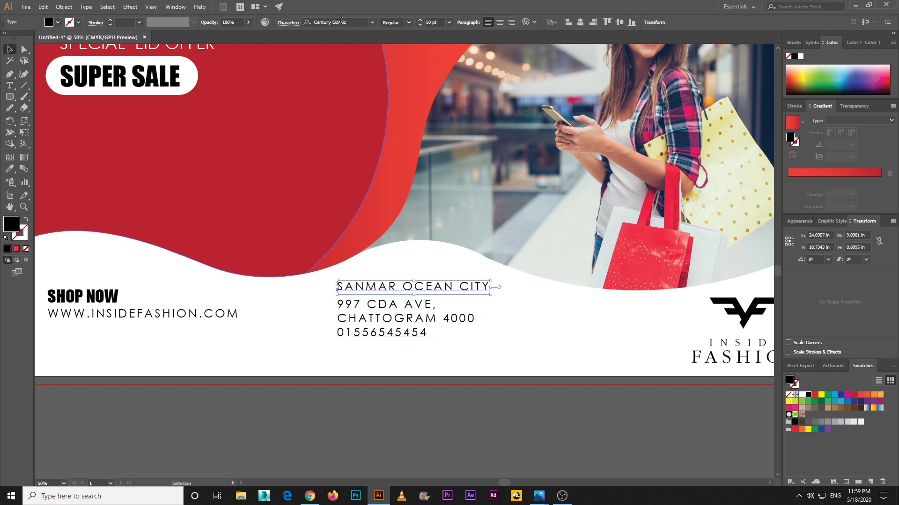
left_click(409, 22)
left_click(403, 53)
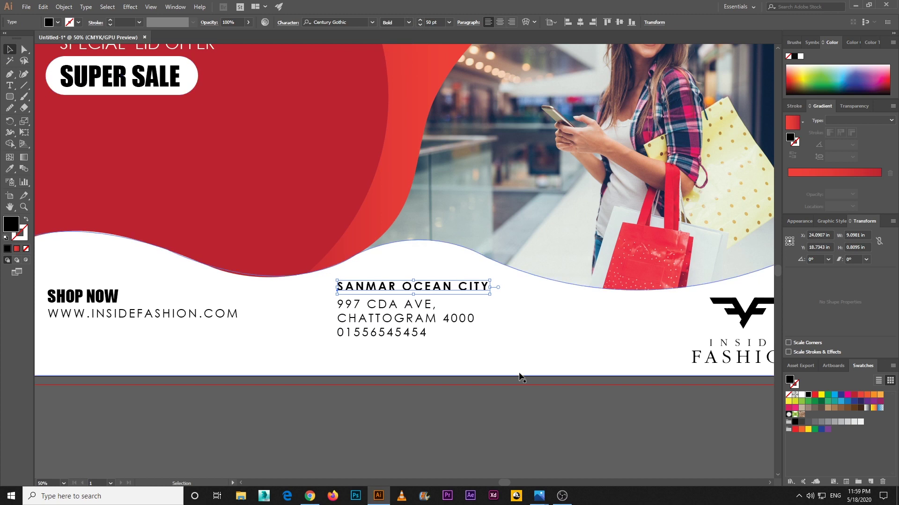
left_click(420, 327)
left_click(419, 292, "shift")
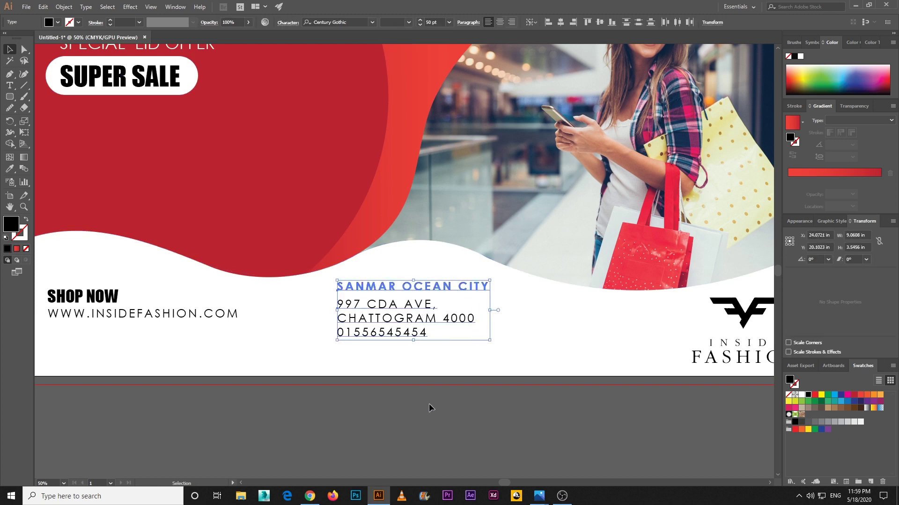
key("ctrl+minus")
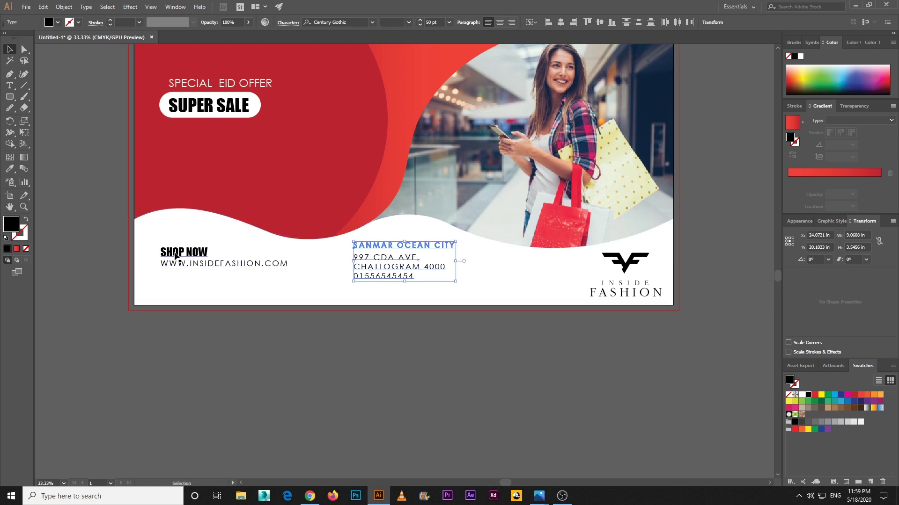
Move the SHOP NOW heading and web address text lower on the banner together.
left_click(180, 255)
left_click(239, 290)
left_click(214, 262)
left_click(205, 252, "shift")
left_click_drag(218, 262, 218, 274)
left_click(280, 389)
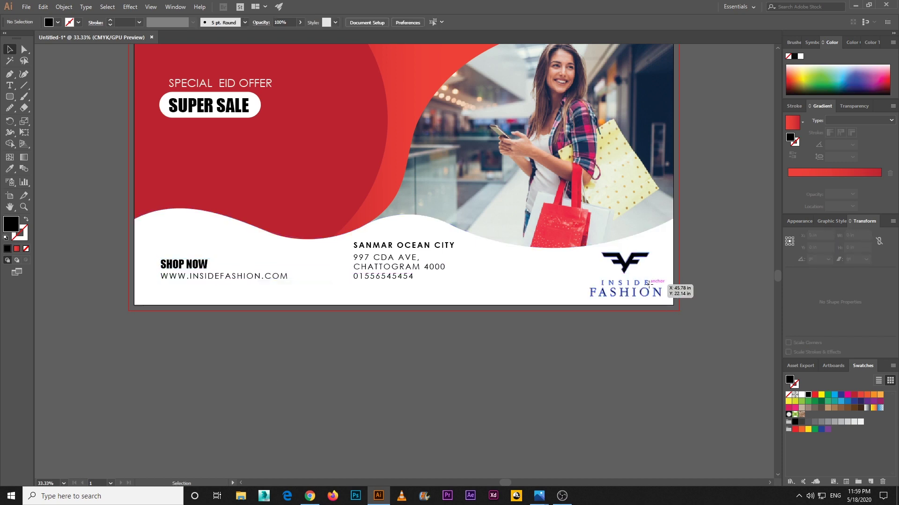
Shrink the INSIDE FASHION logo to 5.62 × 3.42 in, then zoom out to the whole banner.
left_click(658, 291)
mouse_move(664, 252)
left_mouse_down()
mouse_move(674, 249)
mouse_move(656, 253)
mouse_move(669, 279)
mouse_move(660, 254)
left_mouse_up()
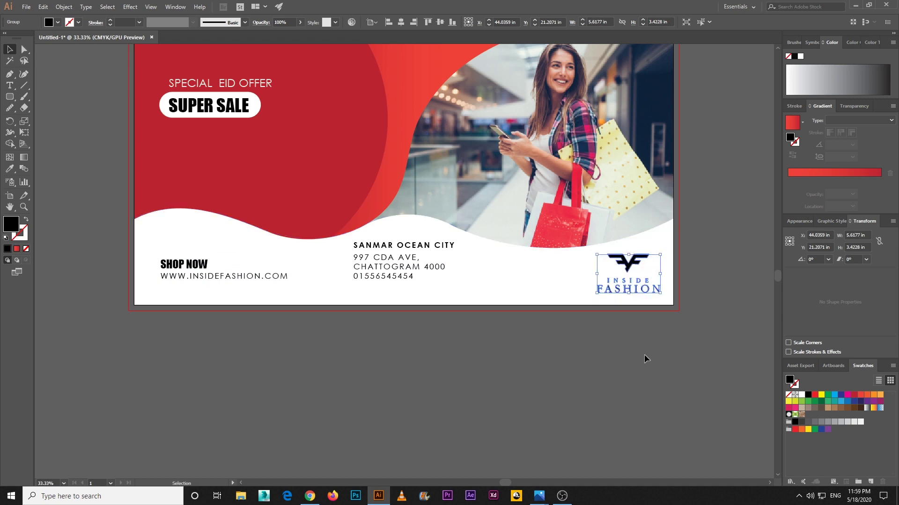
left_click(643, 376)
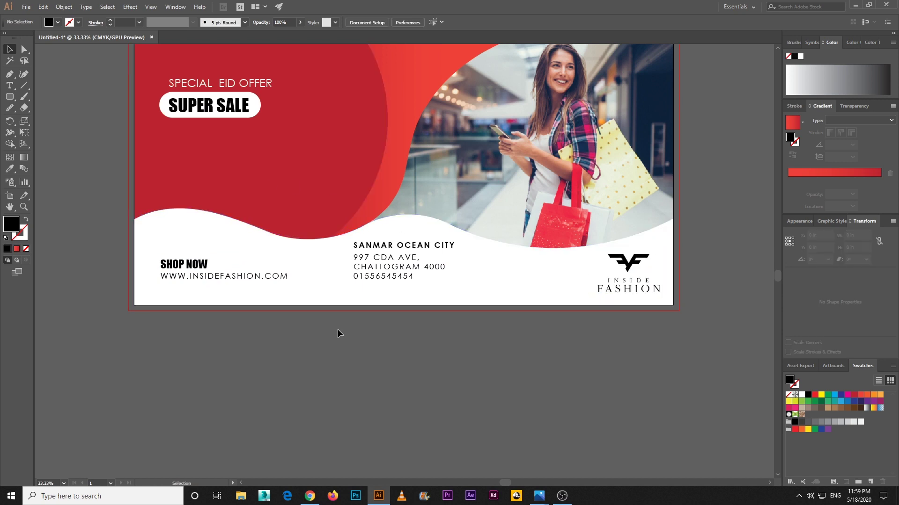
scroll(473, 423, "up", 1)
scroll(473, 423, "right", 1)
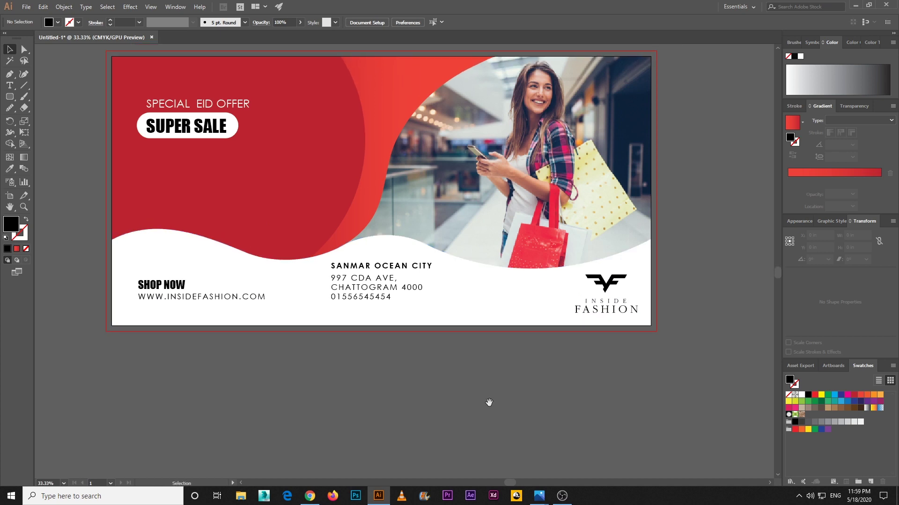
scroll(489, 402, "up", 1)
scroll(488, 403, "left", 1)
key("ctrl+minus")
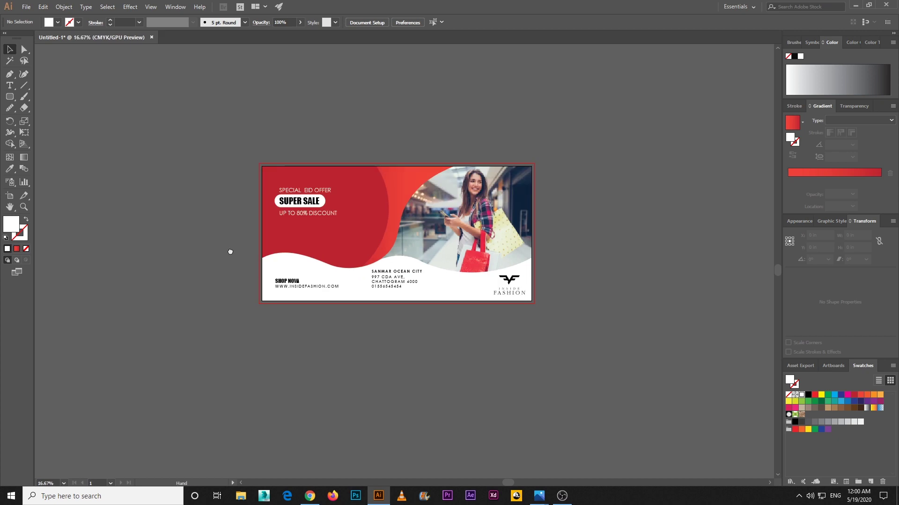
left_click_drag(230, 252, 111, 185)
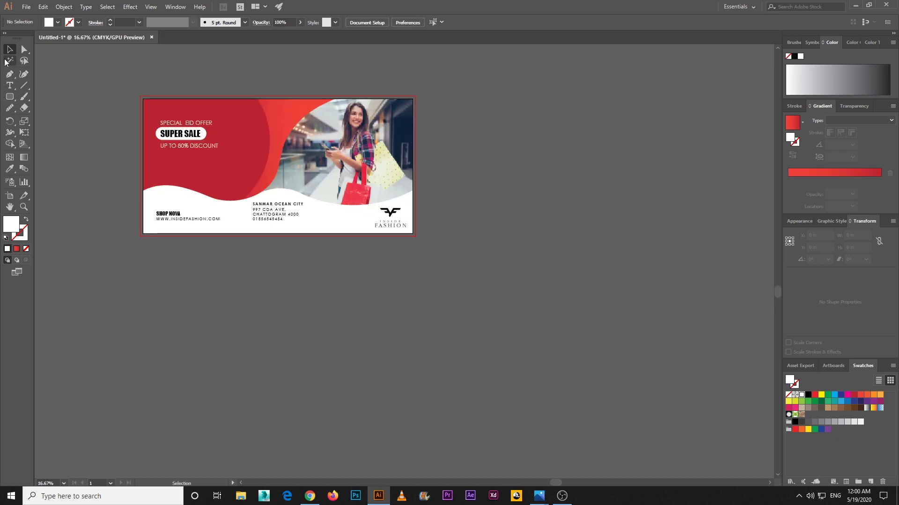
Alt-drag the banner artboard with its artwork into three copies, forming a two-by-two grid.
key("ctrl+a")
key("shift+o")
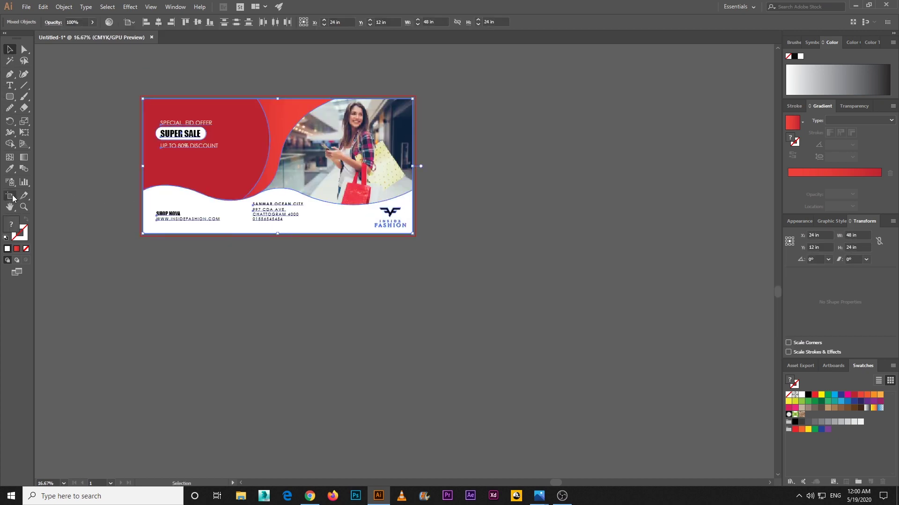
left_click_drag(236, 183, 552, 167)
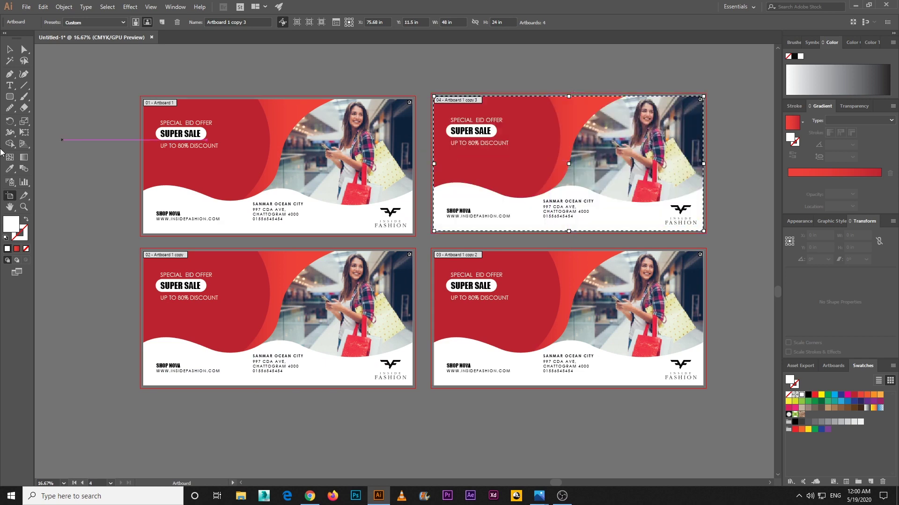
key("ctrl+z")
left_click_drag(537, 321, 539, 173)
left_click(11, 49)
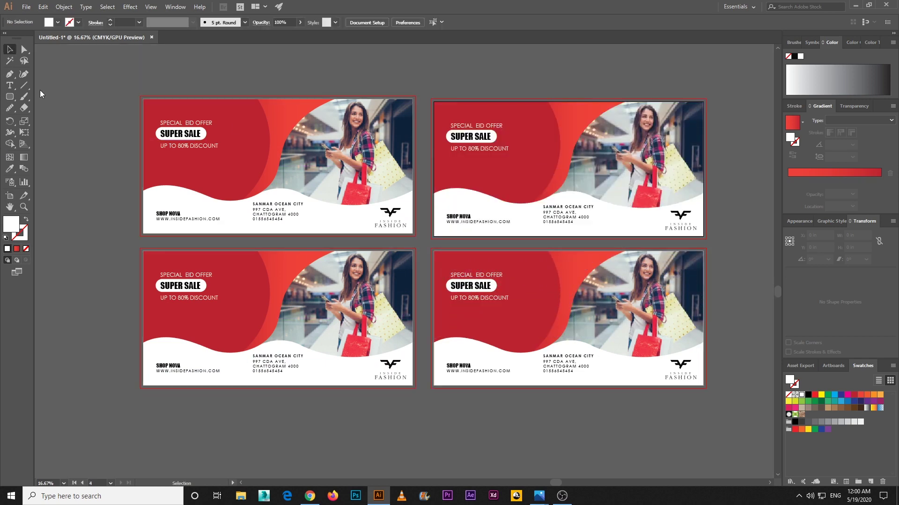
Recolour the lower-left banner's wave shape and gradient wave blue.
left_click(242, 297)
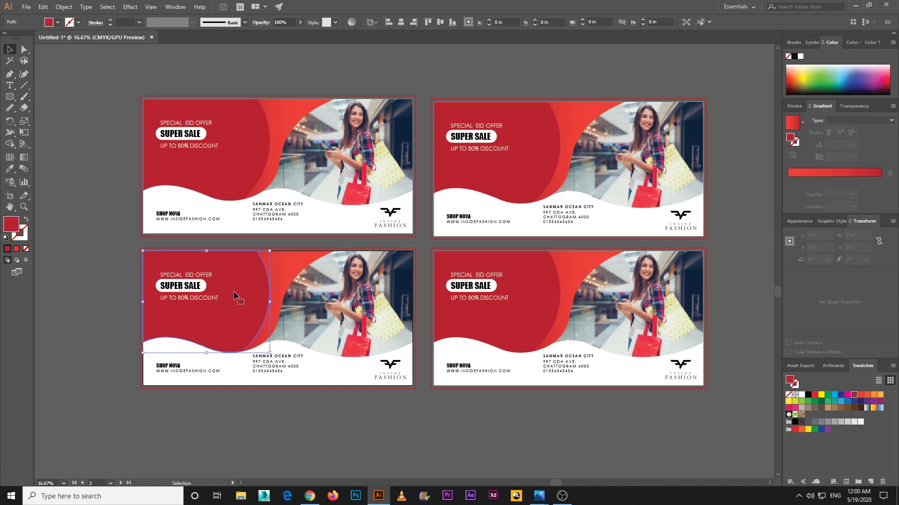
left_click(841, 394)
left_click(299, 269)
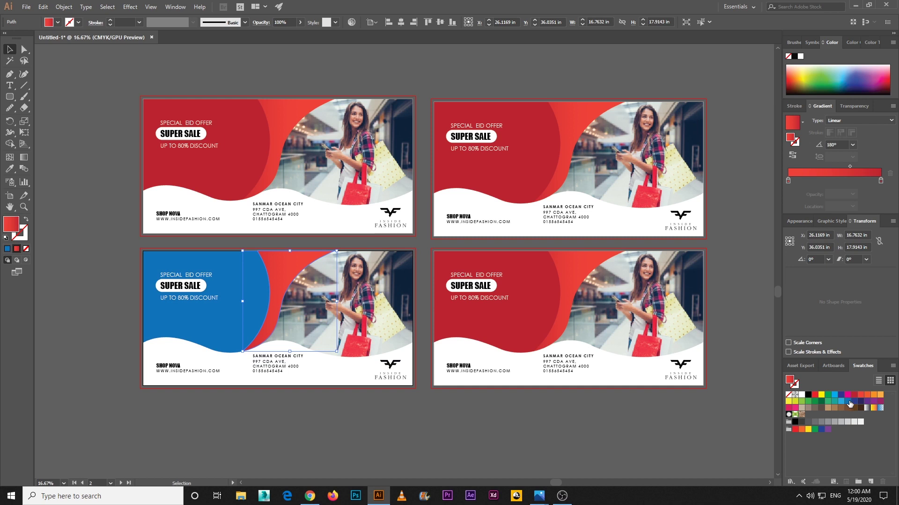
left_click_drag(847, 401, 788, 181)
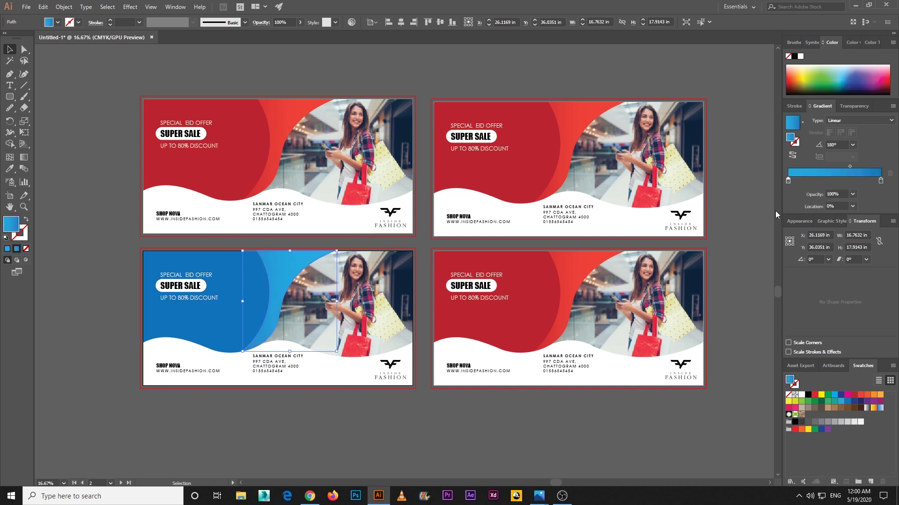
left_click(538, 455)
Recolour the top-right banner's wave shape and both gradient stops green.
left_click(509, 176)
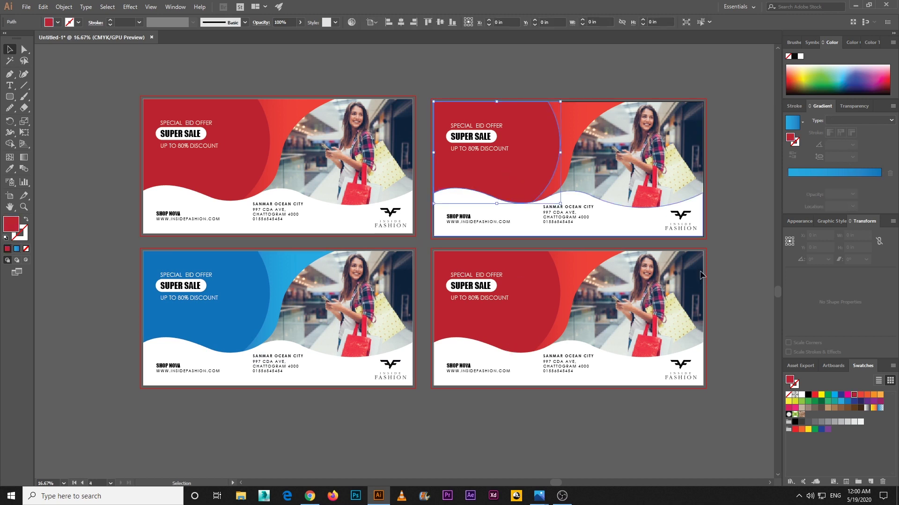
left_click(811, 403)
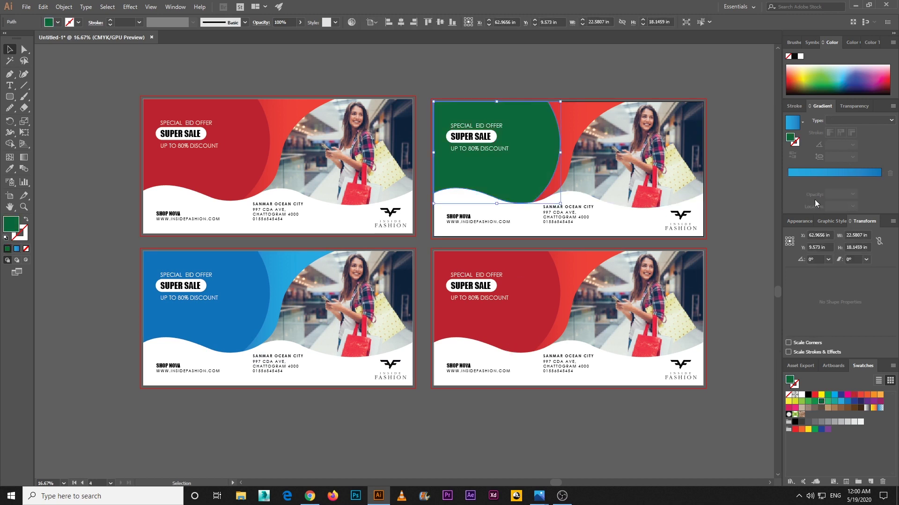
left_click(571, 115)
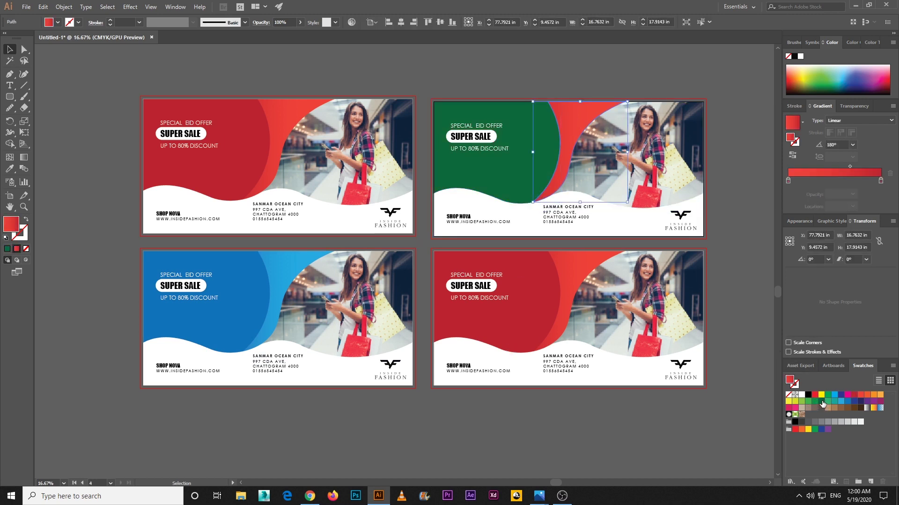
left_click_drag(821, 401, 880, 181)
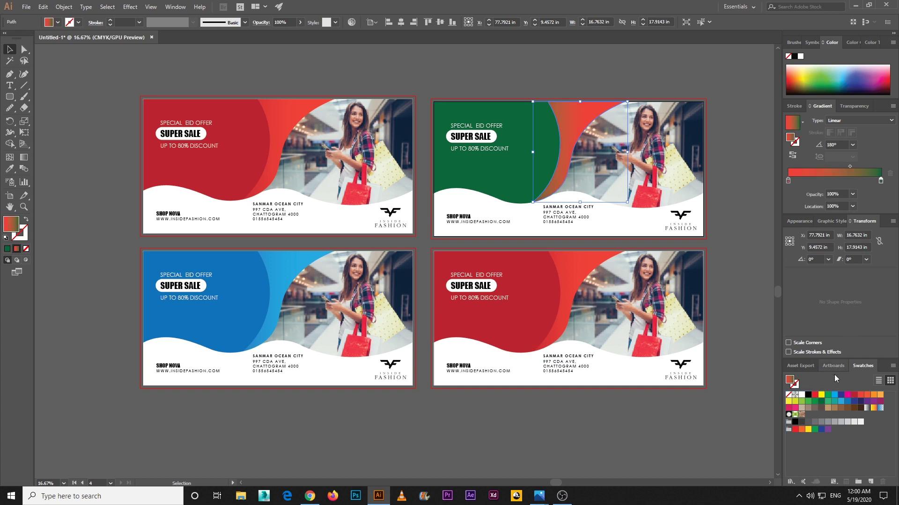
left_click_drag(815, 403, 787, 180)
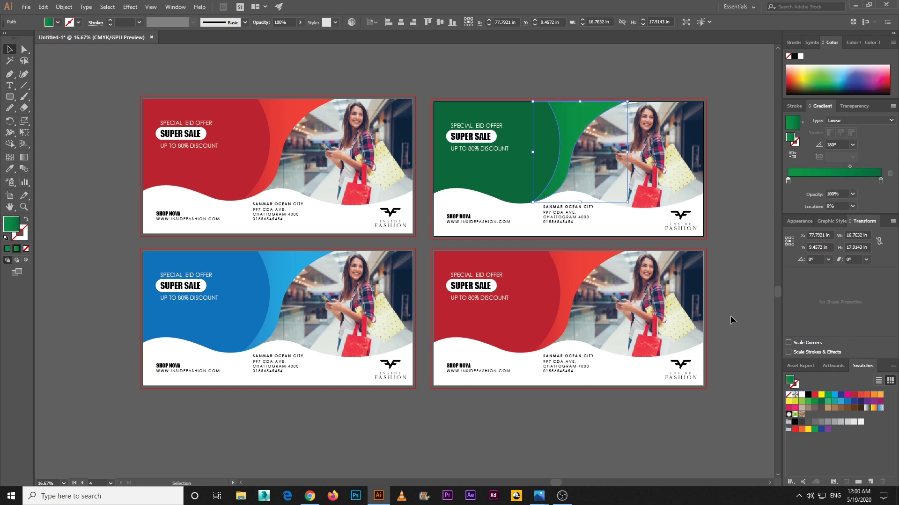
left_click(730, 313)
left_click(536, 314)
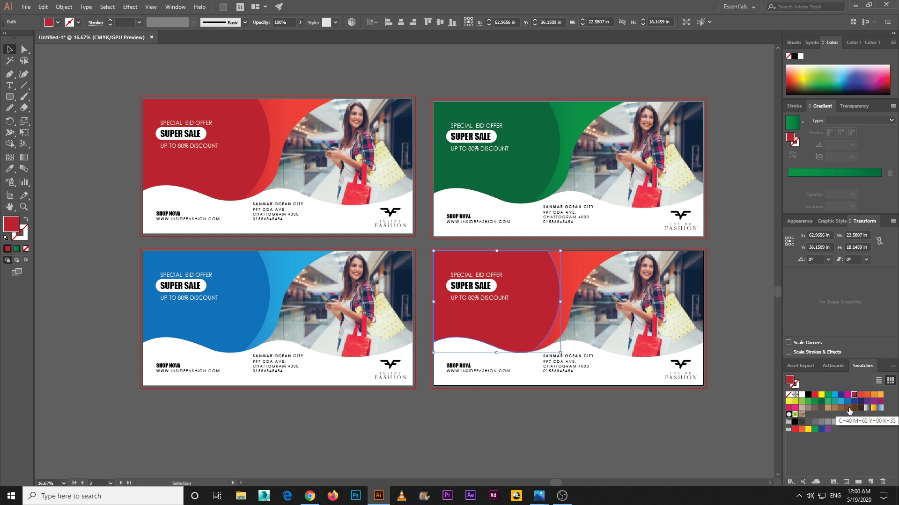
Make the bottom-right wave shape and both gradient stops dark brown, then fit all banners in view.
left_click_drag(848, 411, 866, 177)
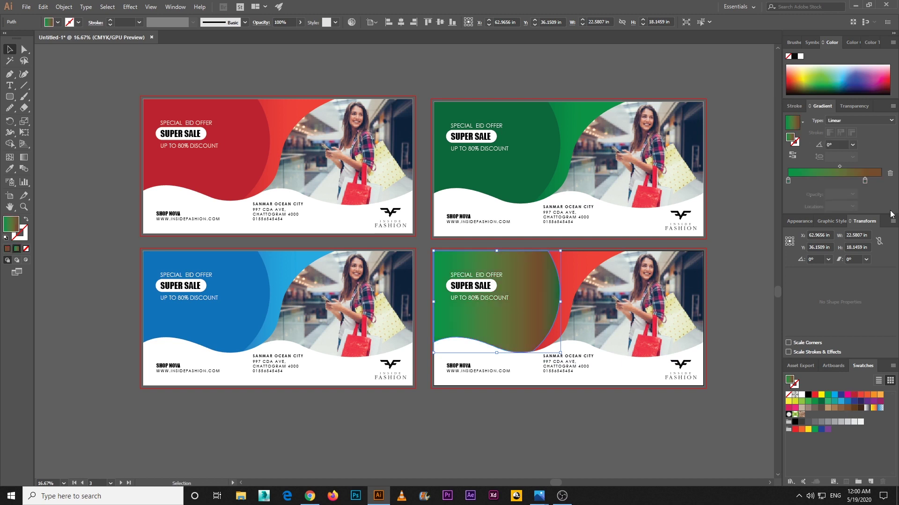
left_click_drag(862, 411, 881, 181)
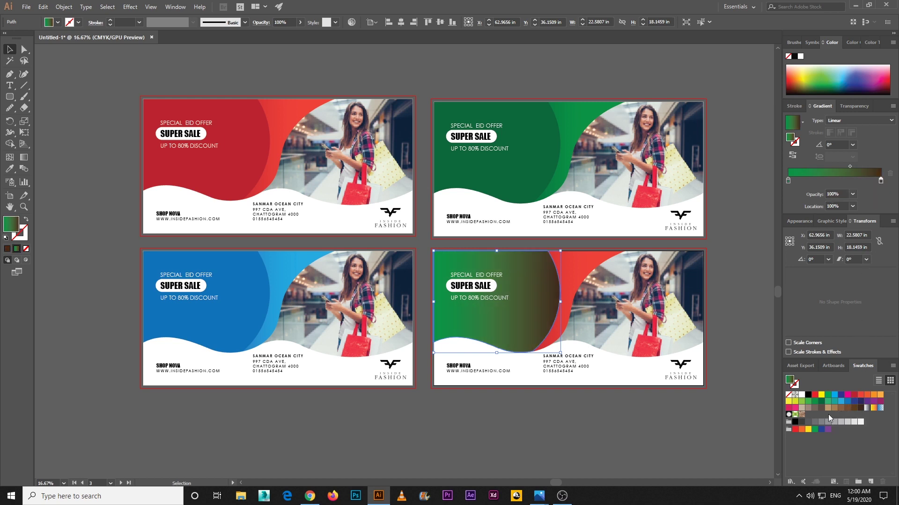
left_click(566, 425)
key("ctrl+z")
left_click(863, 408)
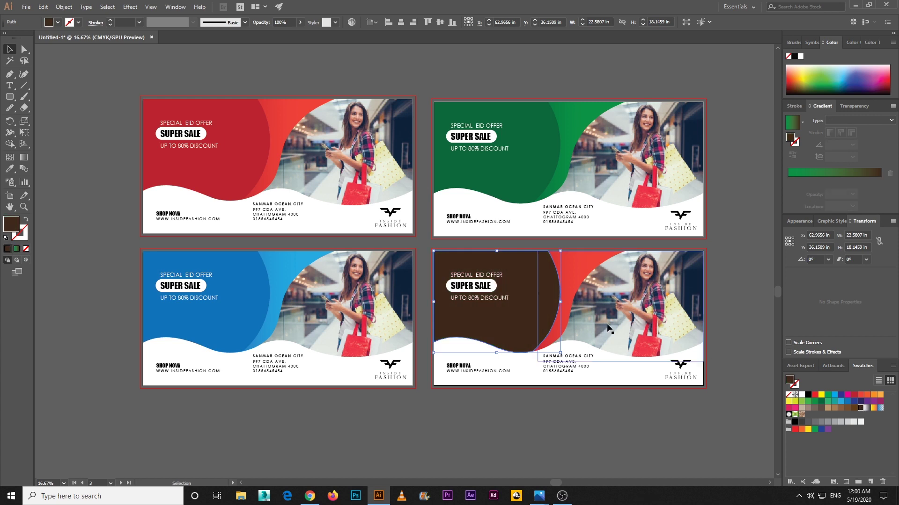
key("ctrl+alt+bracketright")
left_click_drag(864, 411, 880, 180)
left_click_drag(844, 408, 789, 181)
left_click(727, 285)
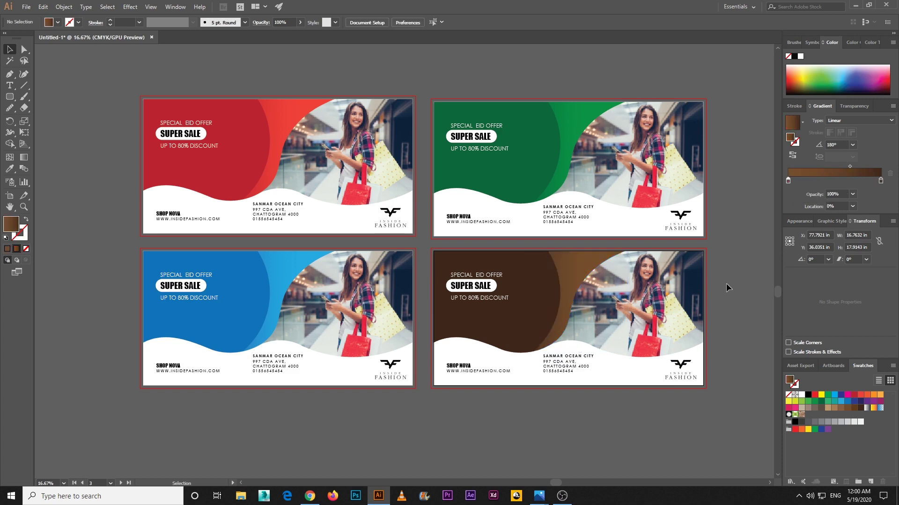
key("ctrl+alt+0")
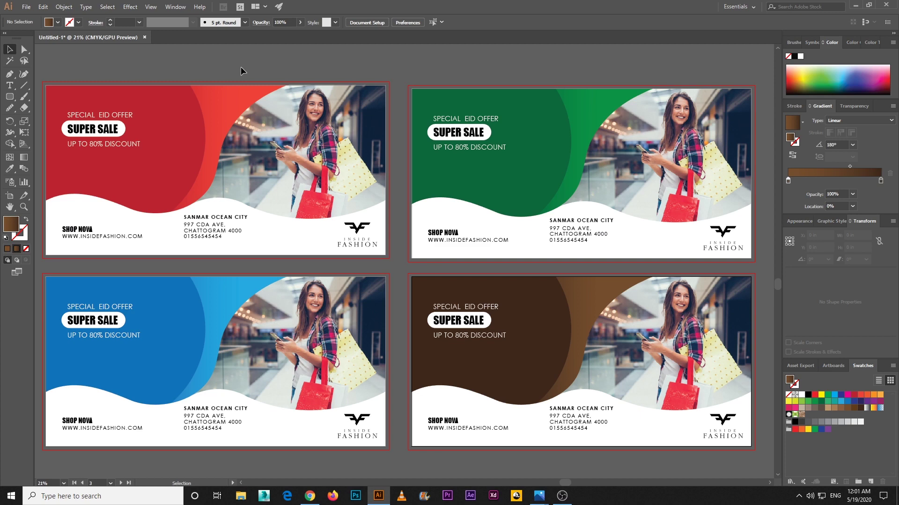
left_click(309, 496)
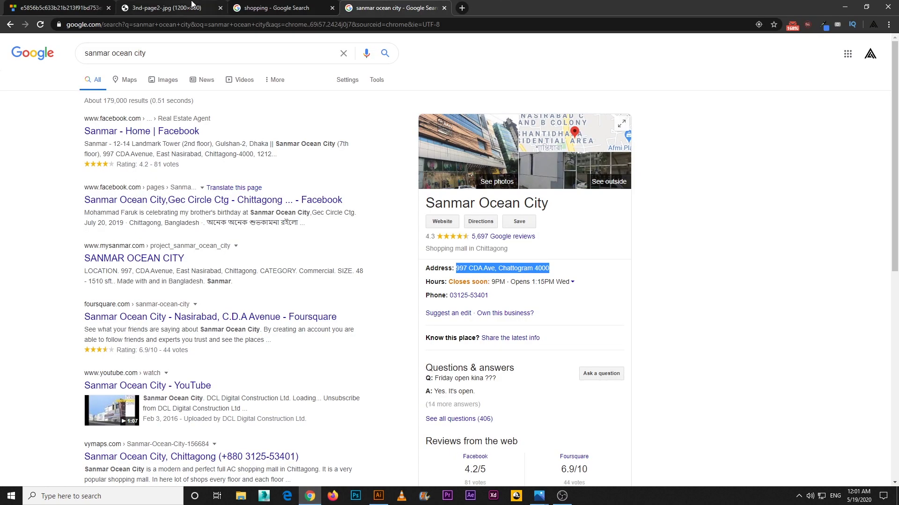
left_click(145, 7)
left_click(60, 7)
left_click(154, 7)
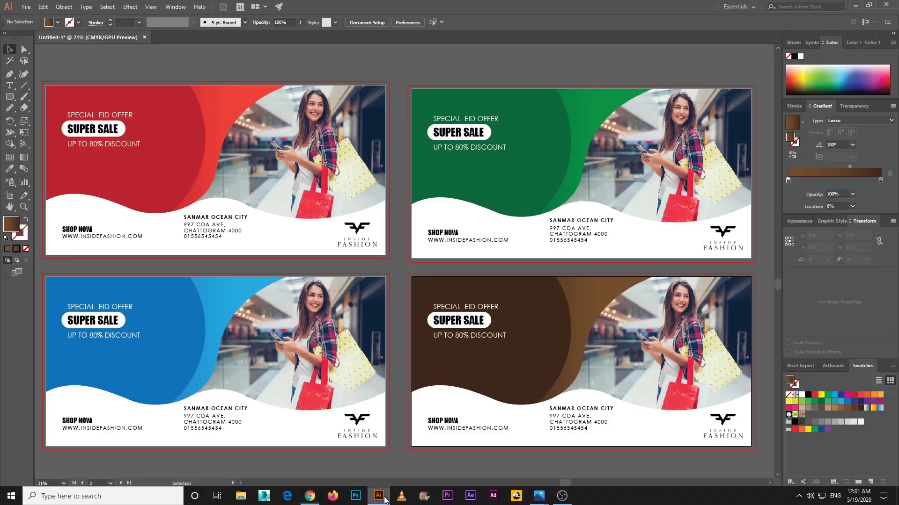
left_click(378, 495)
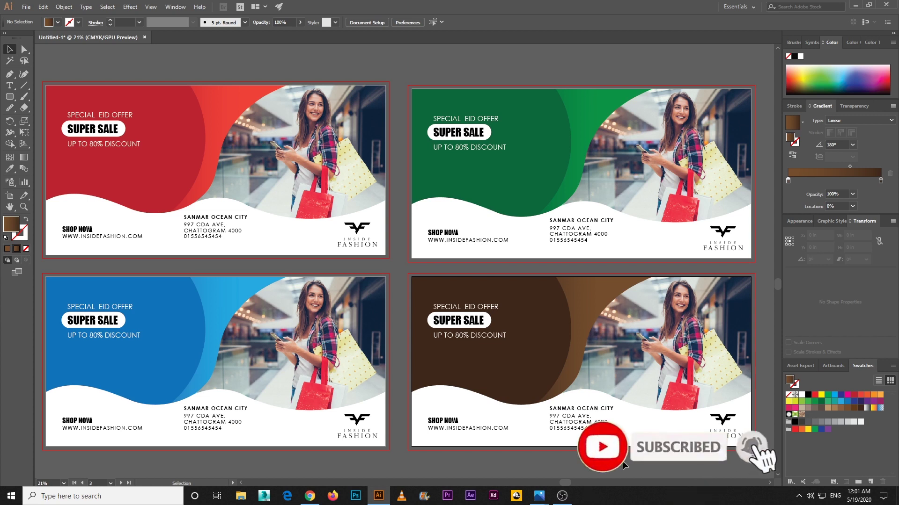
left_click_drag(623, 462, 621, 463)
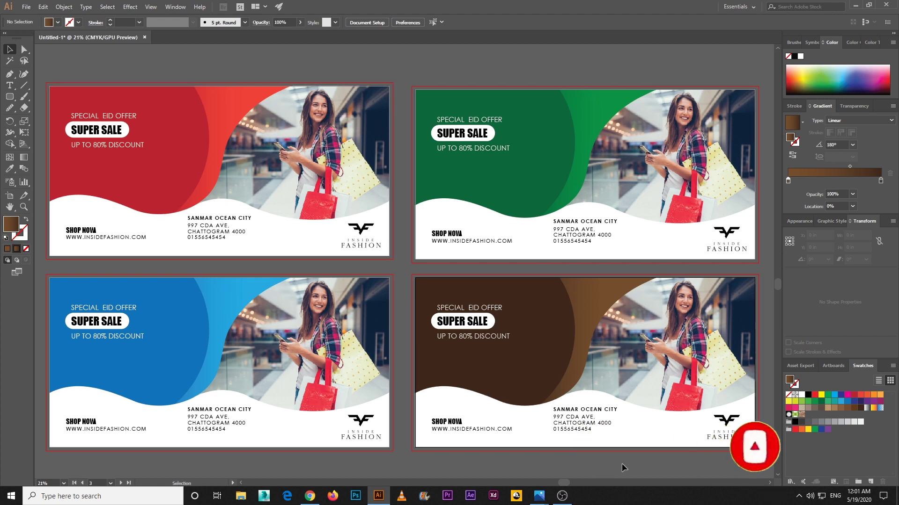